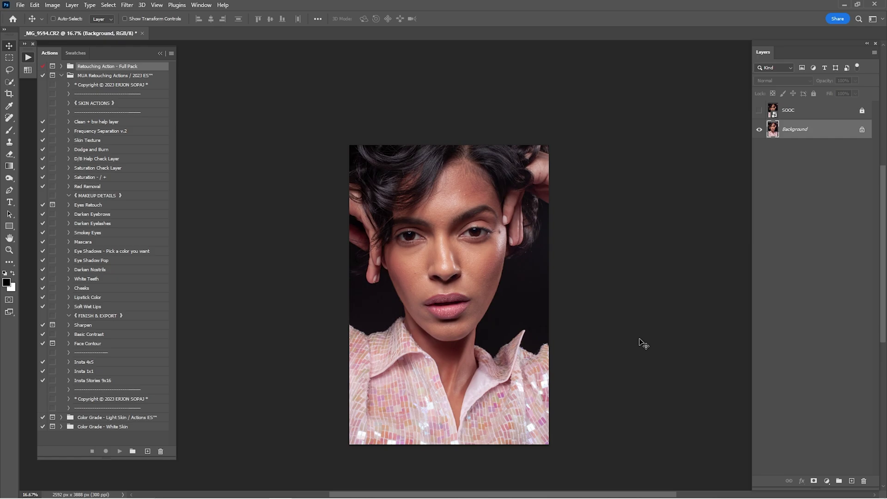
Compare the current portrait with the original by briefly showing the SOOC layer
scroll(645, 356, up, 2)
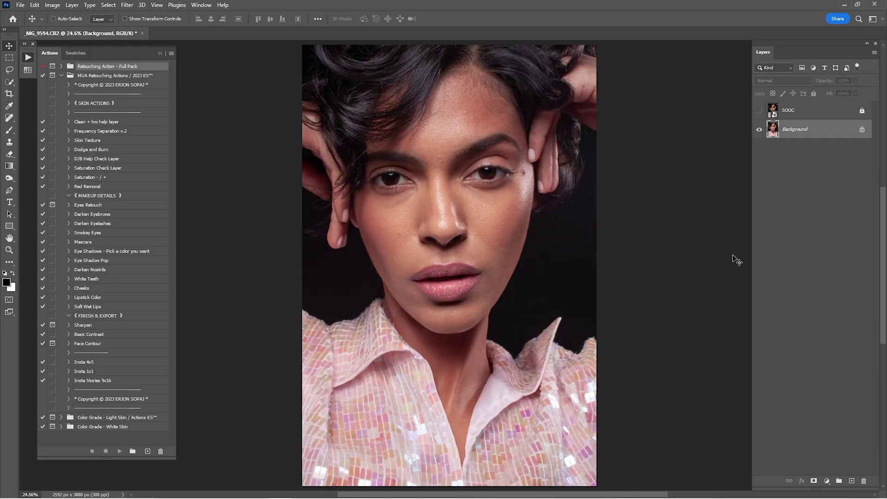
click(758, 111)
click(758, 111)
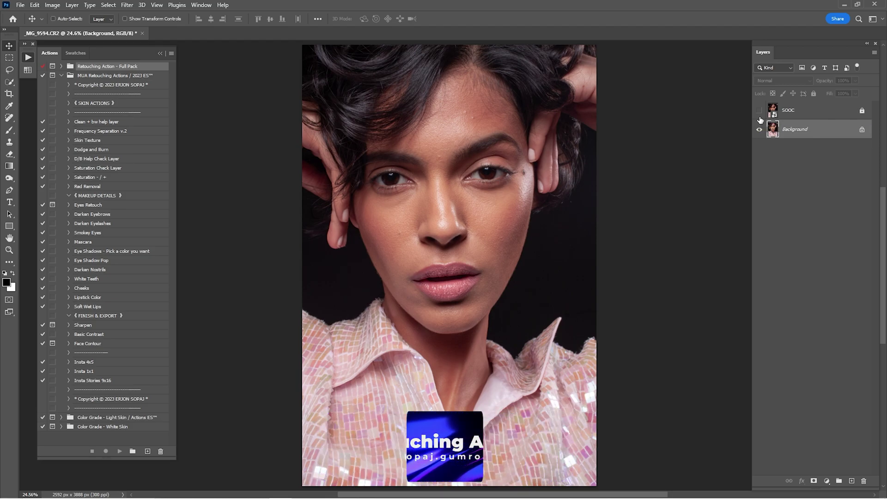
Run the Clean + bw help layer action from the MUA Retouching Actions set
click(117, 75)
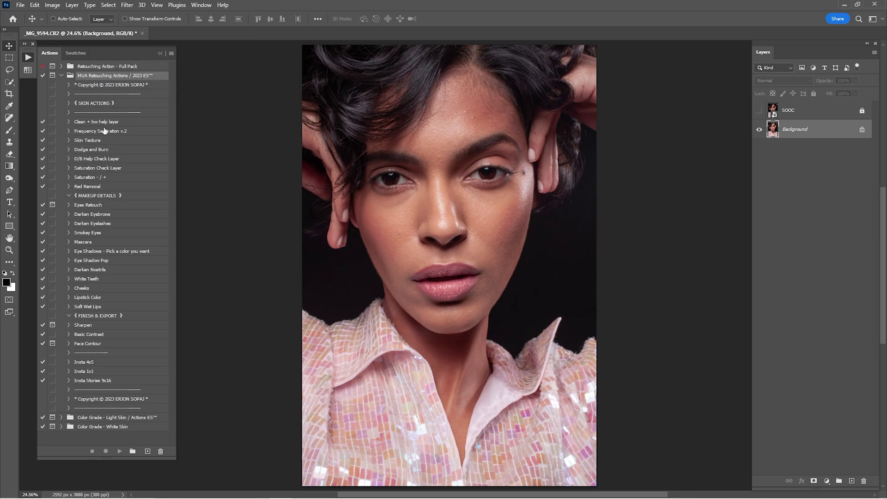
click(90, 122)
click(120, 451)
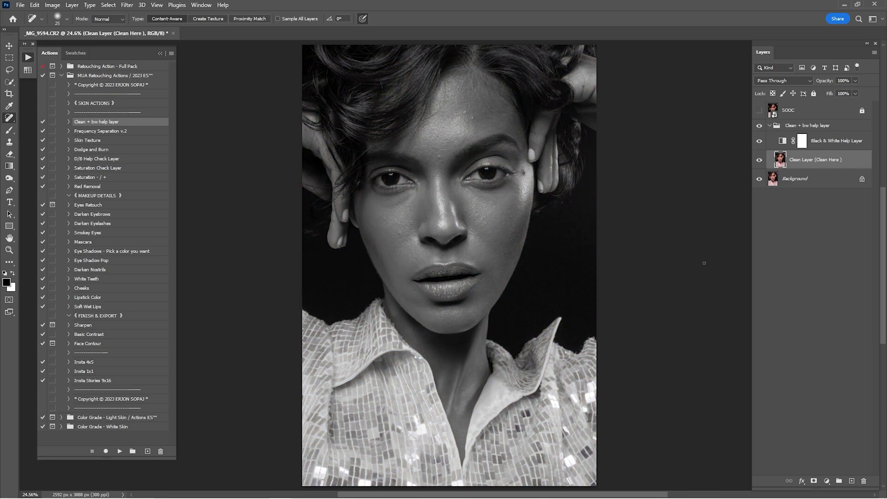
Choose the Spot Healing Brush for the Clean Layer and hide the Black & White Help Layer
right_click(10, 118)
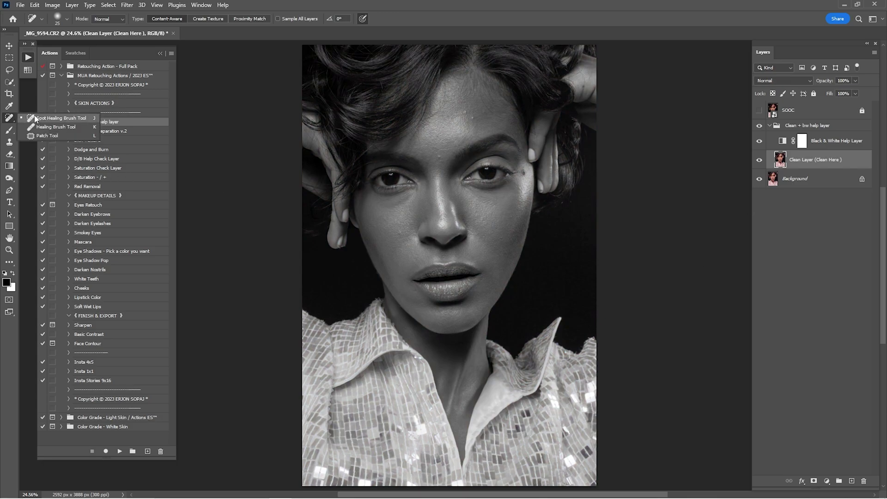
click(78, 119)
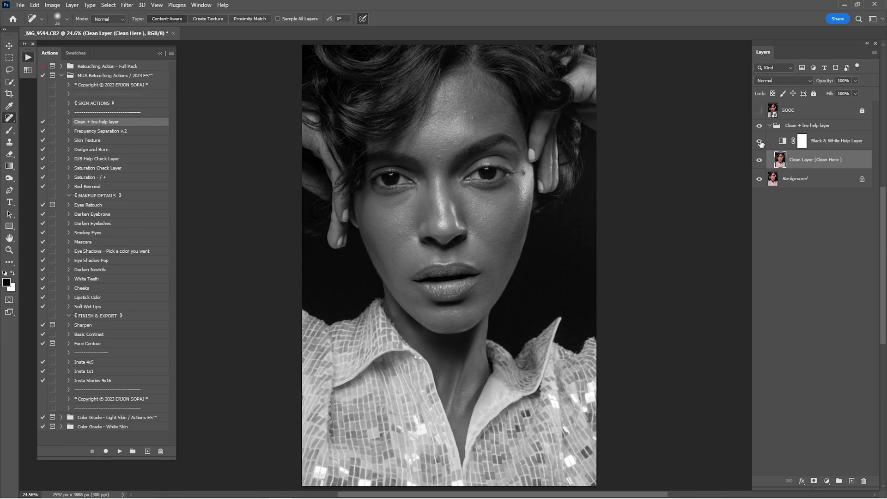
click(759, 140)
Heal the stray hair crossing the forehead and eyebrow, and the small blemishes around it, with a smaller brush
scroll(485, 187, up, 8)
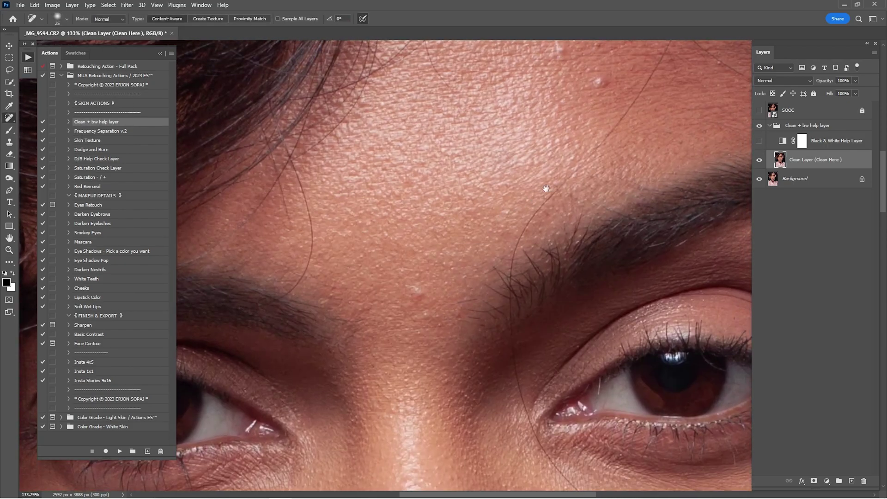
scroll(546, 189, up, 3)
key(bracketleft)
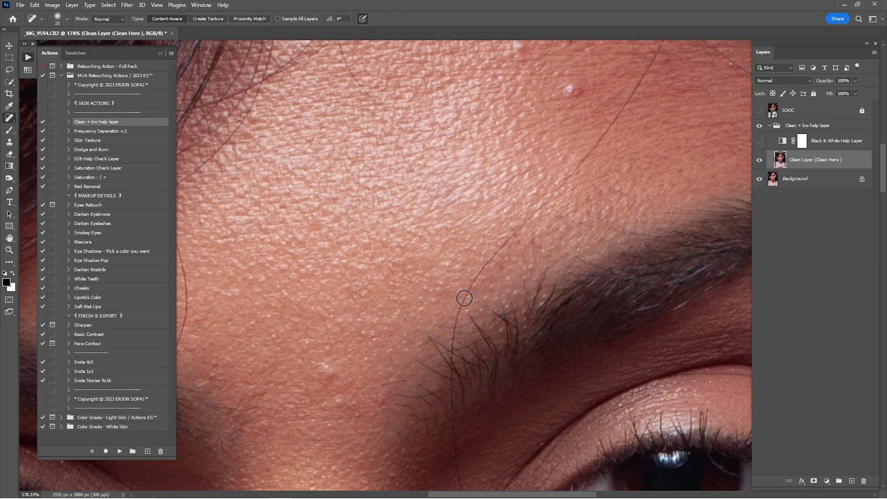
drag(481, 276, 508, 244)
mouse_move(574, 169)
mouse_down()
mouse_move(488, 290)
mouse_move(554, 204)
mouse_up()
drag(566, 198, 534, 255)
mouse_move(546, 236)
mouse_down()
mouse_move(487, 315)
mouse_move(551, 222)
mouse_up()
mouse_move(572, 194)
mouse_down()
mouse_move(562, 214)
mouse_move(589, 159)
mouse_up()
mouse_move(492, 234)
mouse_down()
mouse_move(543, 275)
mouse_move(560, 264)
mouse_up()
mouse_move(547, 256)
mouse_down()
mouse_move(543, 270)
mouse_move(556, 263)
mouse_up()
drag(547, 217, 548, 227)
drag(492, 232, 501, 219)
drag(592, 188, 486, 271)
drag(553, 263, 581, 158)
Heal the remaining stray hairs and skin blemishes around the forehead, brows and eye area
mouse_move(652, 347)
mouse_down()
mouse_move(595, 318)
mouse_move(519, 247)
mouse_move(498, 143)
mouse_up()
drag(457, 314, 447, 319)
drag(392, 309, 375, 313)
mouse_move(270, 340)
mouse_down()
mouse_move(494, 328)
mouse_move(430, 275)
mouse_up()
drag(405, 264, 418, 316)
mouse_move(456, 334)
mouse_down()
mouse_move(483, 260)
mouse_move(486, 212)
mouse_move(452, 306)
mouse_move(402, 371)
mouse_move(443, 303)
mouse_move(465, 185)
mouse_up()
drag(473, 247, 463, 279)
drag(438, 293, 466, 197)
mouse_move(466, 298)
mouse_down()
mouse_move(461, 323)
mouse_move(397, 373)
mouse_up()
mouse_move(401, 416)
mouse_down()
mouse_move(465, 328)
mouse_move(465, 255)
mouse_up()
mouse_move(441, 379)
mouse_down()
mouse_move(475, 317)
mouse_move(459, 222)
mouse_move(442, 229)
mouse_up()
drag(445, 267, 432, 222)
mouse_move(604, 329)
mouse_down()
mouse_move(507, 303)
mouse_move(502, 312)
mouse_up()
drag(617, 271, 542, 239)
mouse_move(542, 239)
mouse_down()
mouse_move(527, 280)
mouse_move(529, 392)
mouse_move(513, 314)
mouse_move(528, 390)
mouse_move(503, 309)
mouse_move(538, 398)
mouse_move(479, 323)
mouse_move(546, 395)
mouse_up()
drag(481, 338, 506, 367)
mouse_move(552, 396)
mouse_down()
mouse_move(448, 322)
mouse_move(487, 359)
mouse_move(518, 370)
mouse_move(621, 370)
mouse_move(565, 379)
mouse_up()
click(561, 364)
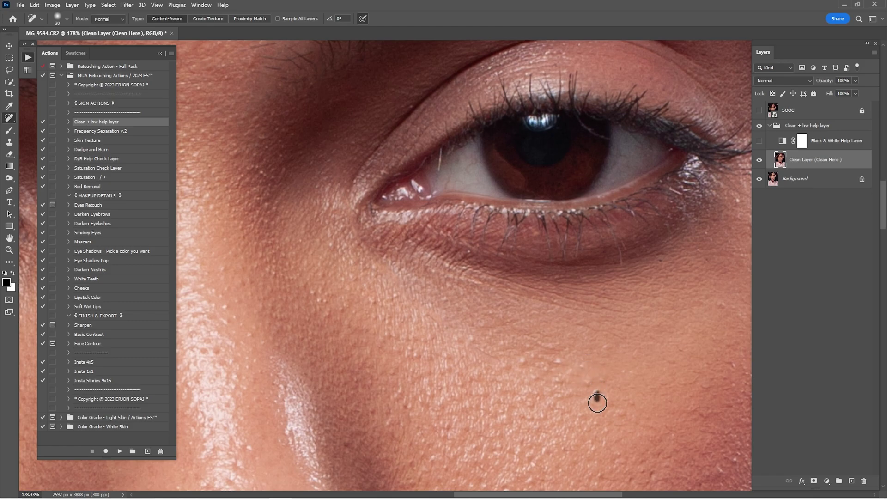
Heal the spots and small blemishes below the eye and across the opposite cheek
drag(467, 208, 504, 323)
mouse_move(281, 152)
mouse_down()
mouse_move(507, 282)
mouse_move(478, 261)
mouse_up()
mouse_move(416, 416)
mouse_down()
mouse_move(475, 357)
mouse_move(569, 153)
mouse_up()
drag(534, 238, 525, 233)
click(454, 385)
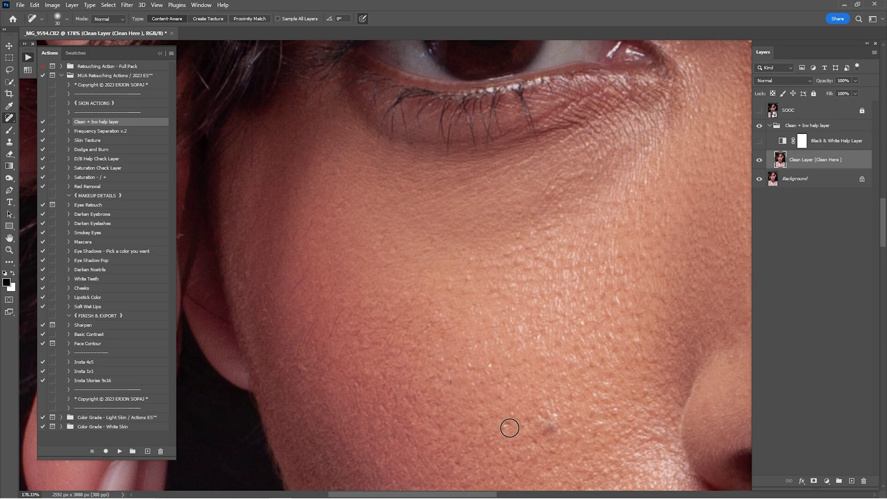
drag(501, 429, 495, 307)
drag(485, 360, 478, 295)
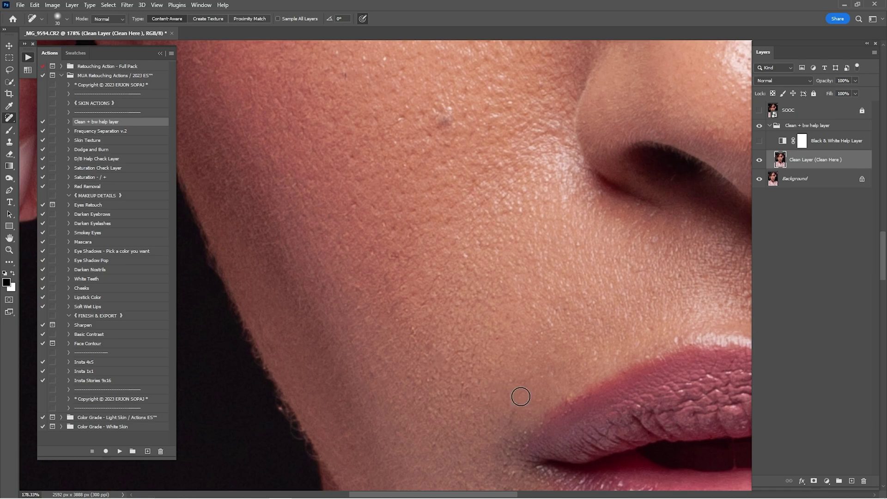
drag(406, 411, 539, 341)
Remove the fine hairs sticking out along the jaw edge with the Clone Stamp, and return to the Spot Healing Brush
key(z)
drag(410, 336, 445, 359)
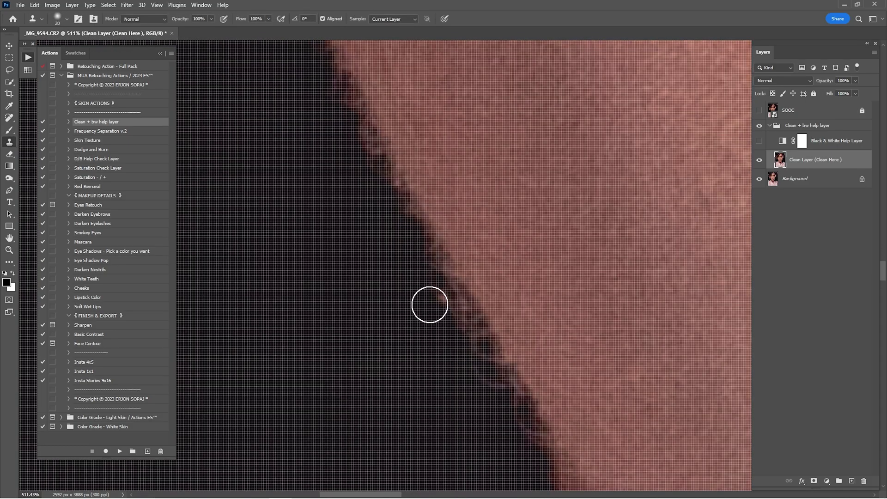
key(z)
drag(519, 327, 507, 295)
drag(618, 351, 462, 324)
drag(462, 324, 497, 363)
drag(536, 367, 474, 268)
key(j)
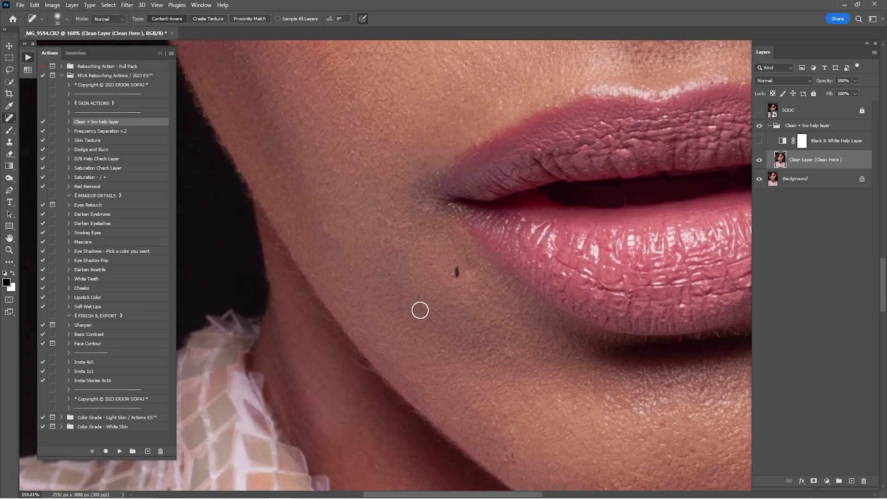
Heal the dark spot beside the corner of the mouth and the blemishes around the chin
drag(509, 367, 430, 234)
mouse_move(446, 318)
mouse_down()
mouse_move(436, 322)
mouse_move(431, 300)
mouse_up()
drag(429, 311, 443, 337)
scroll(485, 286, right, 2)
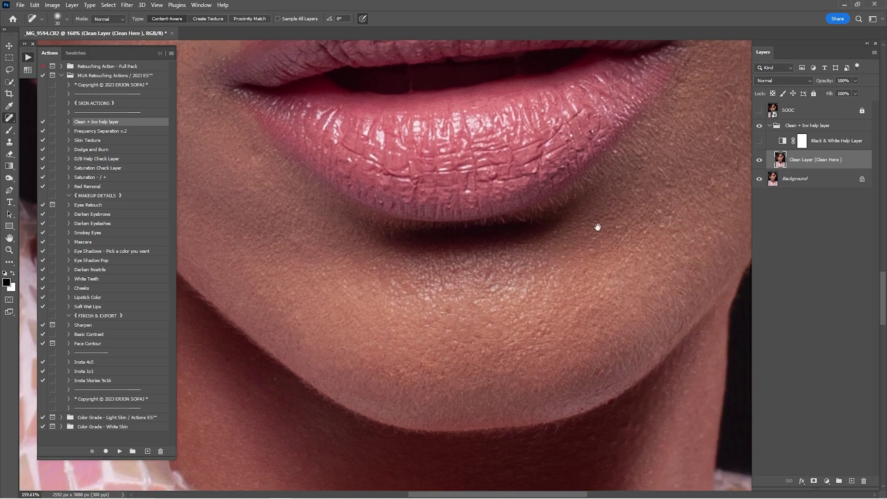
drag(631, 197, 547, 261)
scroll(531, 263, up, 4)
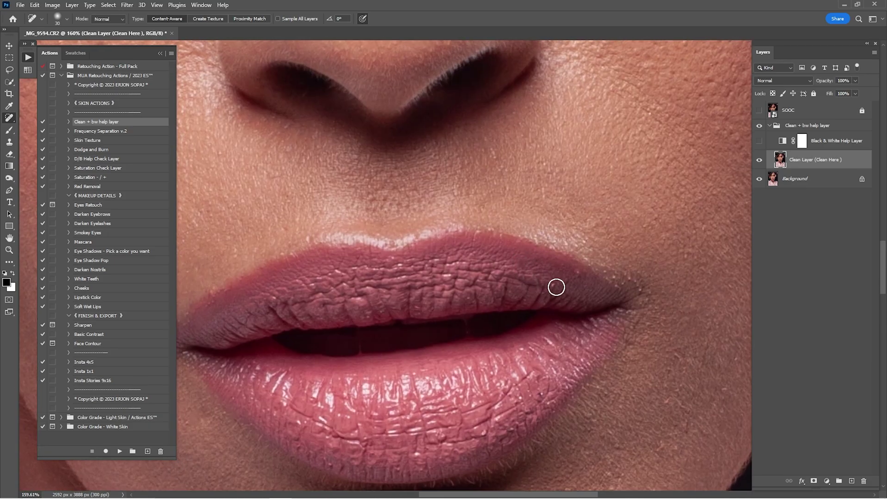
Heal the blemishes above the upper lip, on the cheek beside the nose and around the nose
drag(493, 154, 493, 151)
mouse_move(706, 117)
mouse_down()
mouse_move(544, 301)
mouse_move(498, 387)
mouse_up()
click(521, 267)
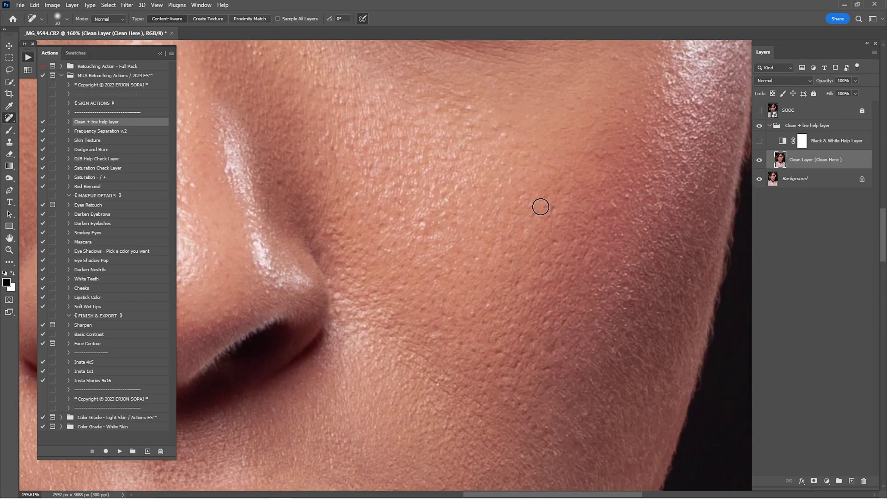
click(488, 311)
drag(368, 239, 495, 338)
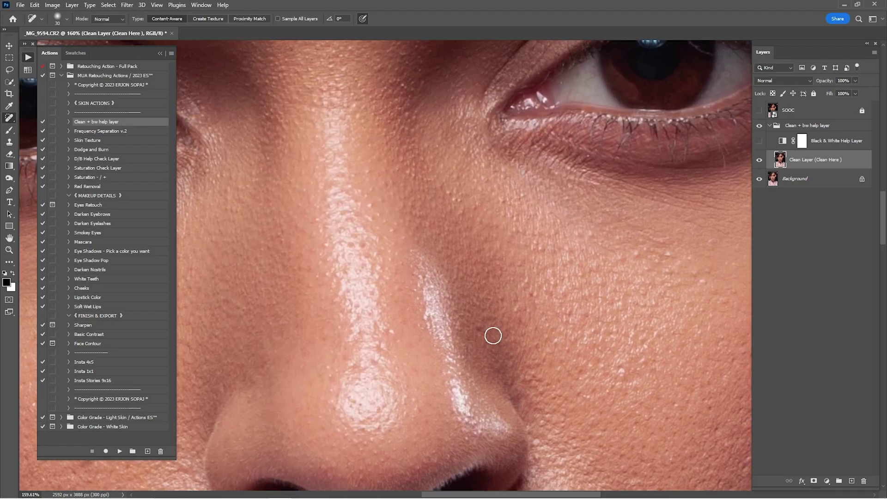
drag(498, 231, 503, 345)
mouse_move(684, 152)
mouse_down()
mouse_move(528, 271)
mouse_move(600, 278)
mouse_move(512, 352)
mouse_up()
Outline the fingernail beside the face as a selection with the Pen tool and retouch the uneven patches inside it
mouse_move(543, 301)
mouse_down()
mouse_move(571, 277)
mouse_move(604, 206)
mouse_up()
drag(641, 235, 617, 261)
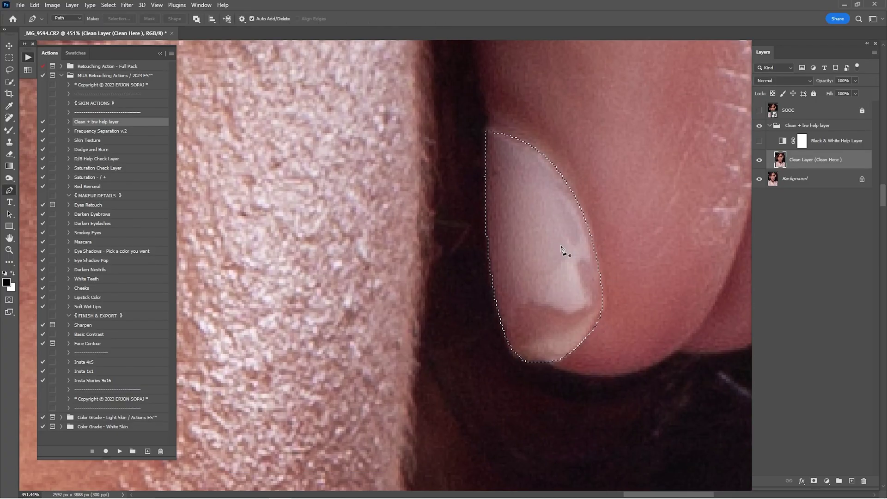
mouse_move(564, 254)
mouse_down()
mouse_move(544, 342)
mouse_move(534, 222)
mouse_up()
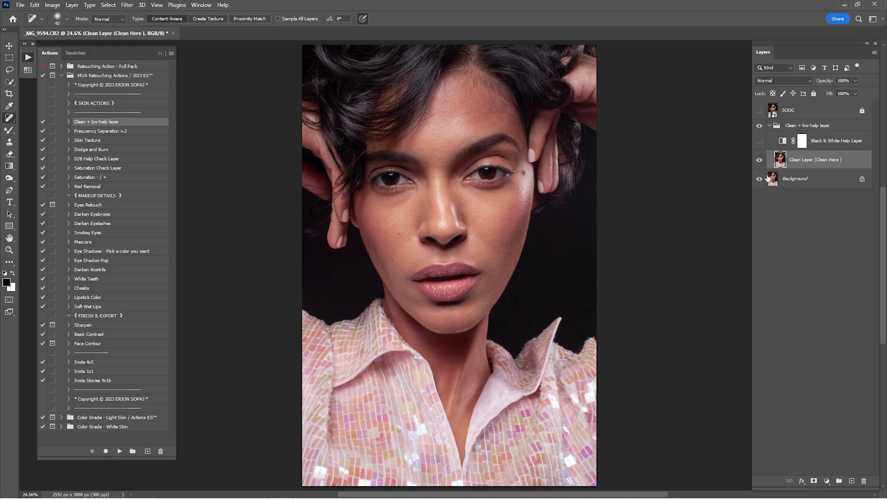
Merge the Clean Layer into the Background layer
ctrl+click(798, 177)
right_click(814, 159)
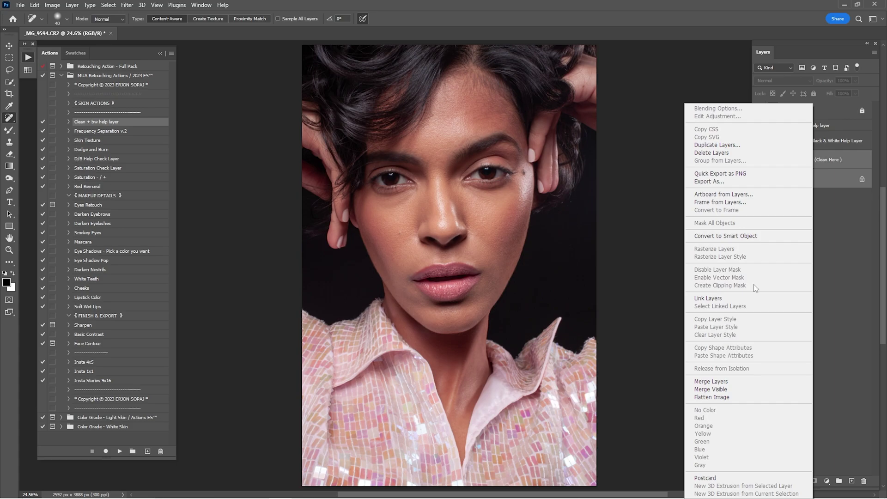
click(724, 382)
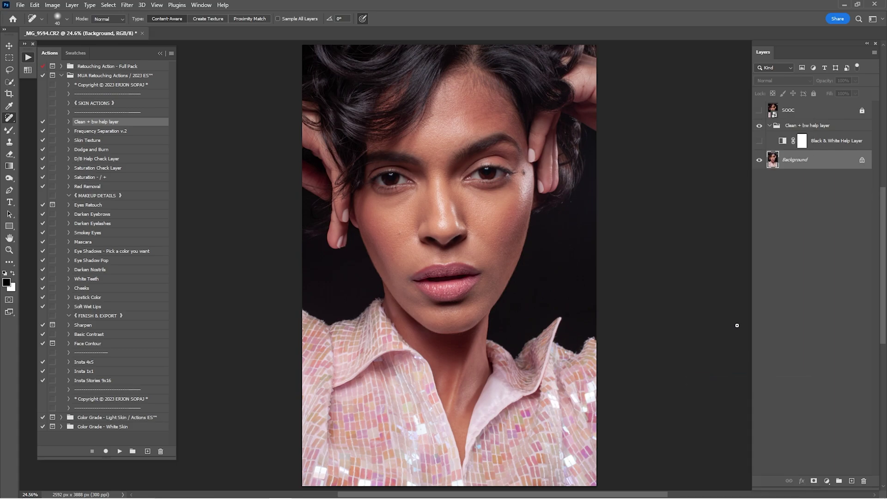
Turn on the Black & White Help Layer, and collapse and hide its Clean + bw help layer group
click(759, 140)
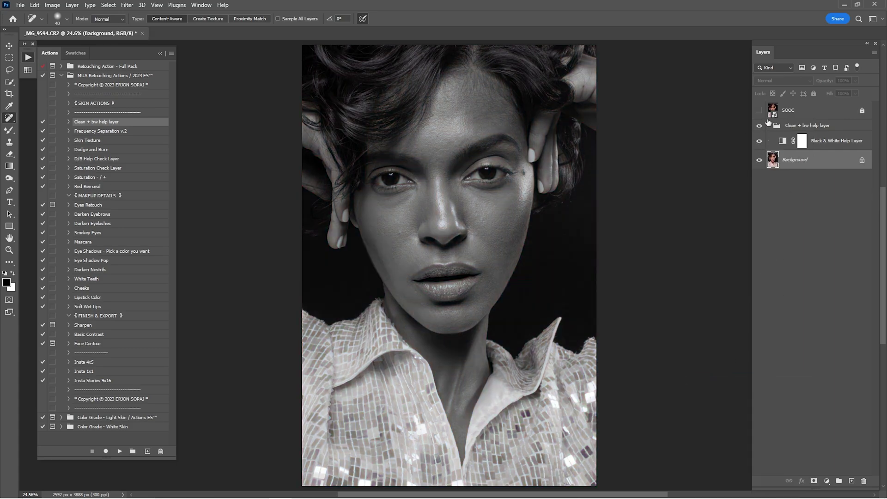
click(770, 125)
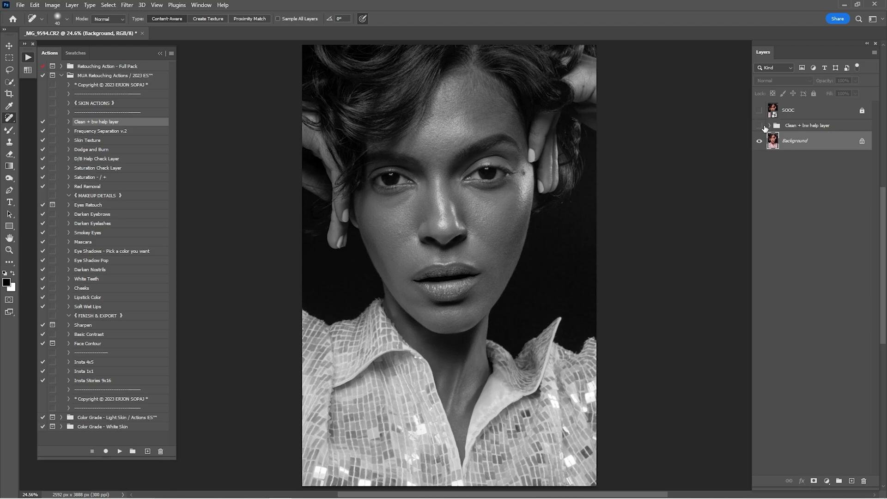
click(762, 126)
Run the Dodge and Burn action and select the mask of the Dodge layer in its group
click(106, 150)
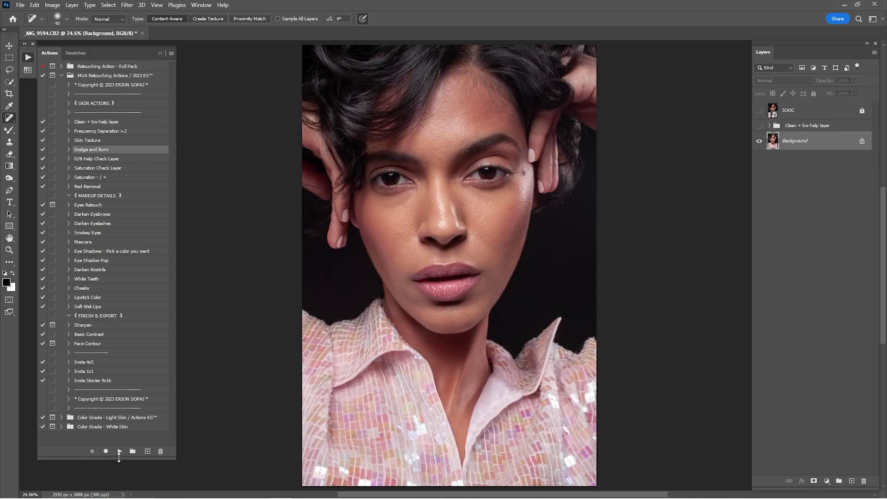
click(770, 141)
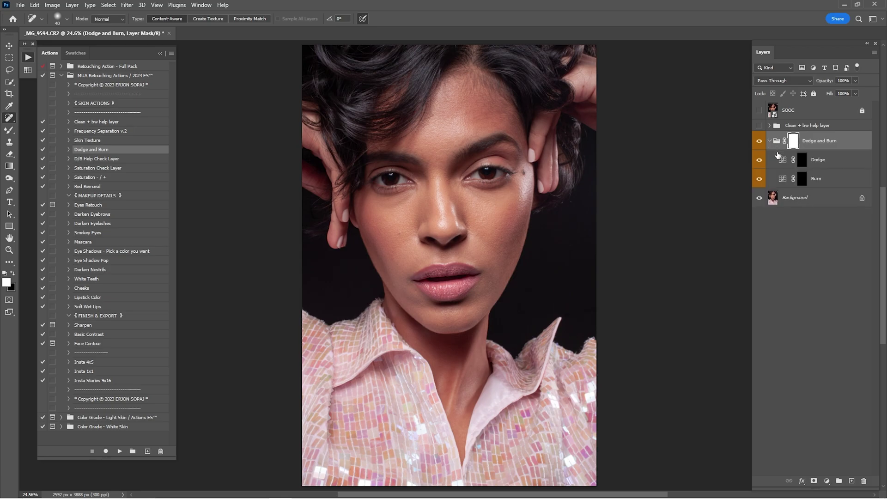
click(804, 161)
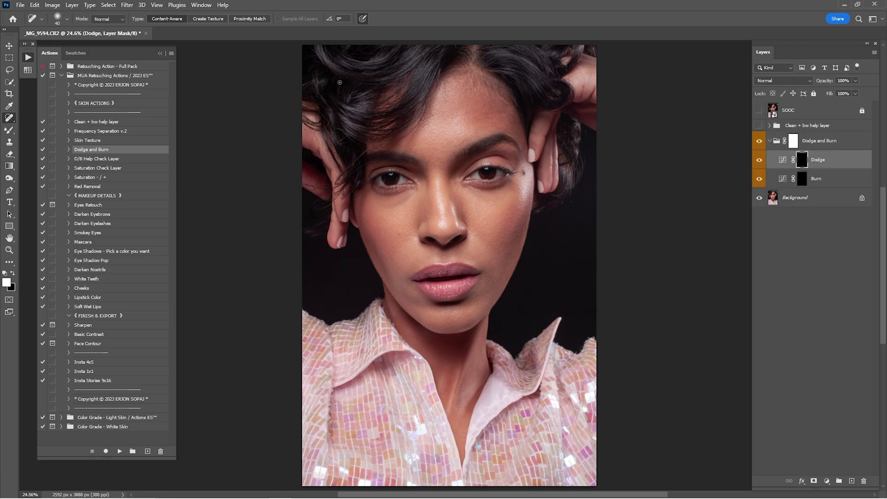
Open a second window for _MG_9594.CR2
click(194, 6)
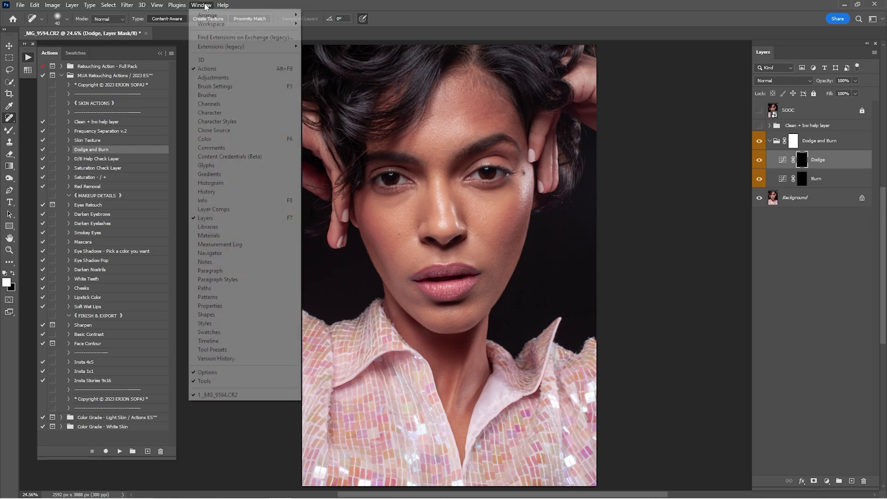
mouse_move(277, 15)
click(356, 188)
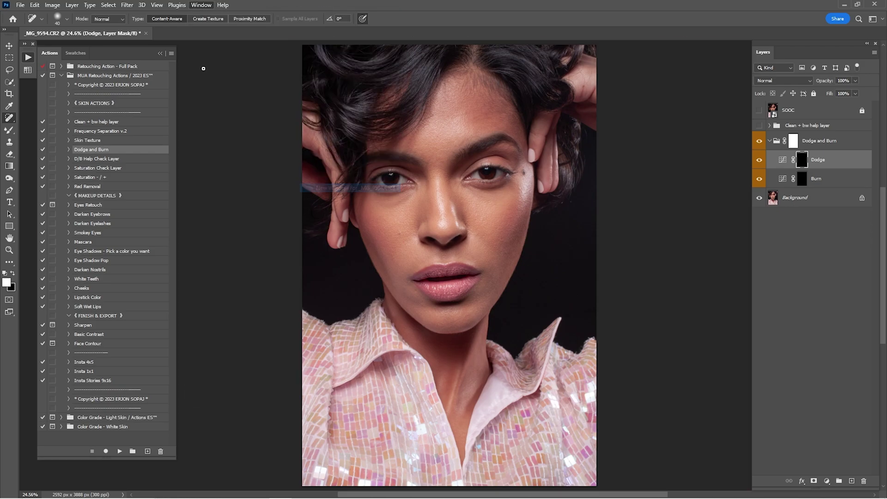
Collapse the list of actions and arrange the two image windows as 2-up Vertical
click(161, 53)
click(201, 5)
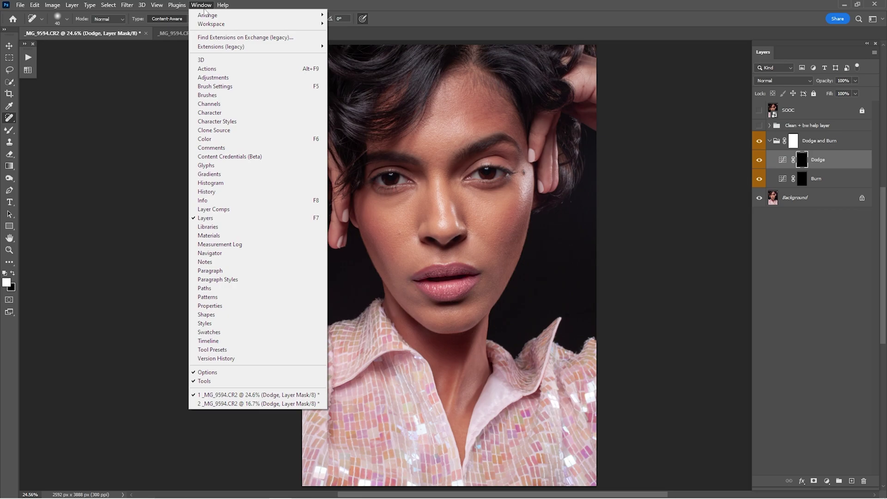
mouse_move(284, 16)
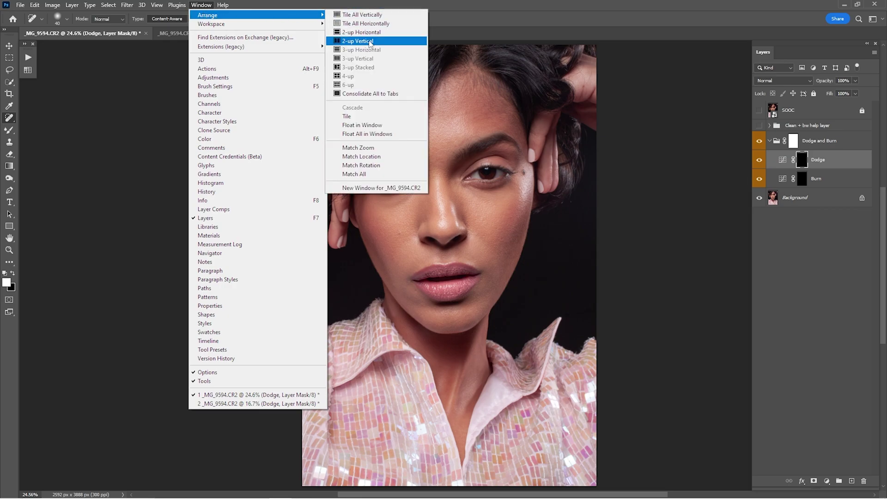
click(370, 42)
Narrow the first image window and frame the whole portrait in it as an overview
scroll(285, 119, down, 3)
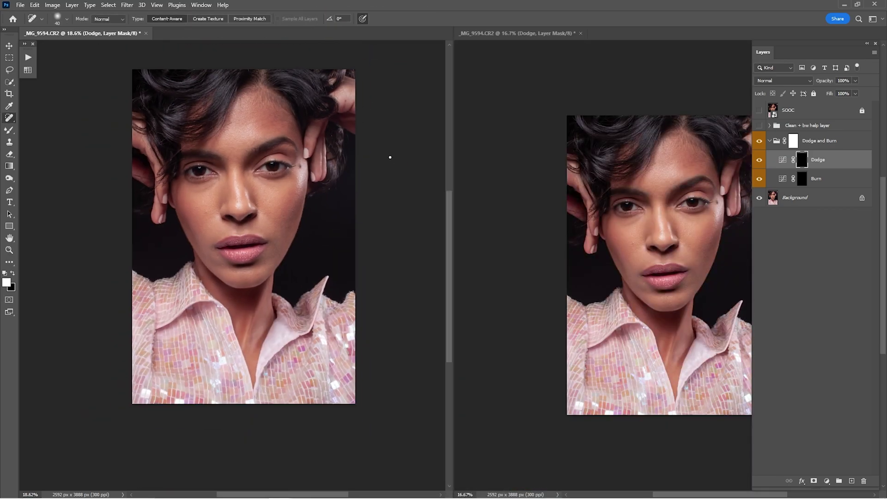
drag(393, 159, 397, 175)
drag(454, 166, 273, 186)
key(ctrl+space)
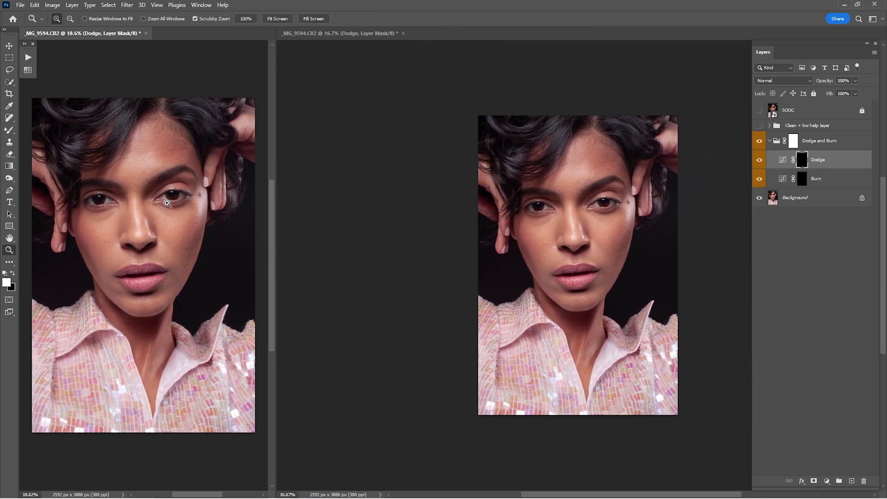
drag(168, 215, 164, 216)
Zoom the second window in on the face and show the Clean + bw help layer group
click(563, 198)
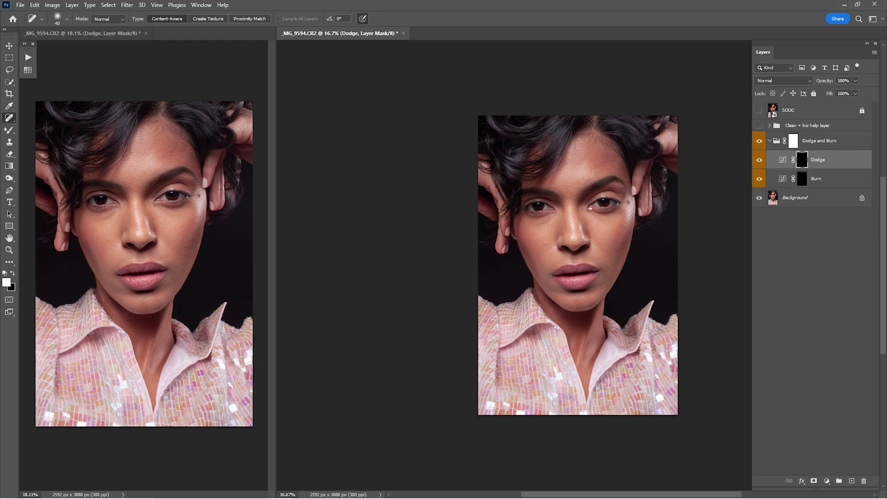
key(ctrl+space)
drag(620, 217, 649, 215)
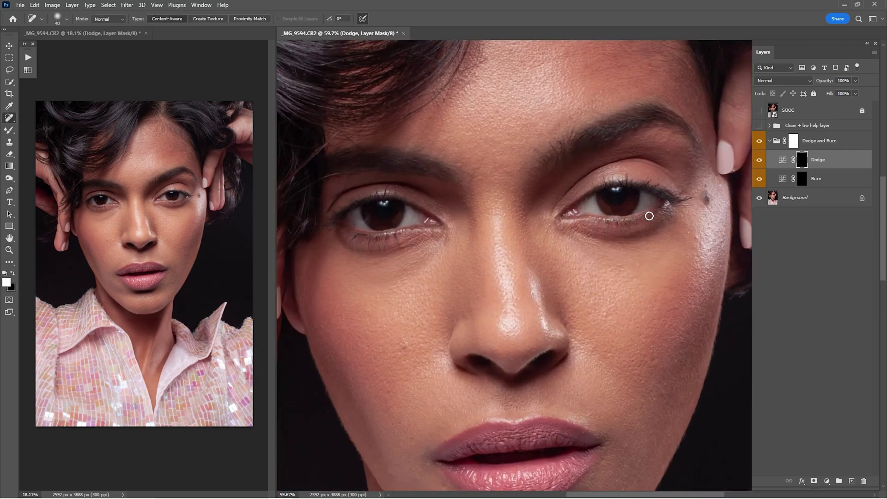
click(759, 125)
scroll(573, 263, up, 5)
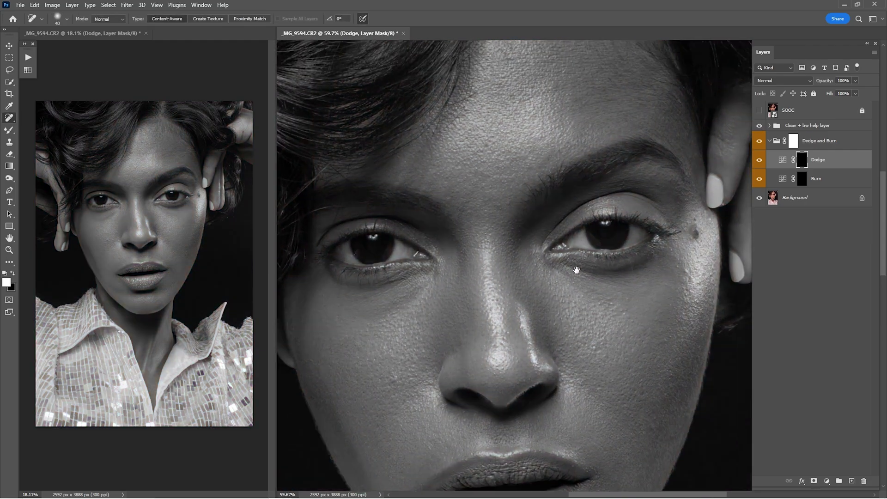
Lighten the uneven dark patches on the forehead by painting white on the Dodge mask with the Brush at 10% opacity
key(ctrl+space)
drag(525, 201, 536, 205)
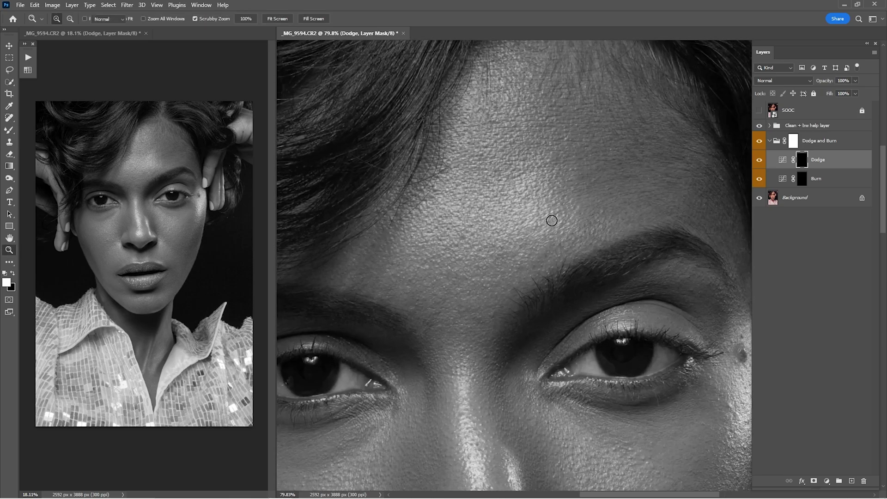
key(b)
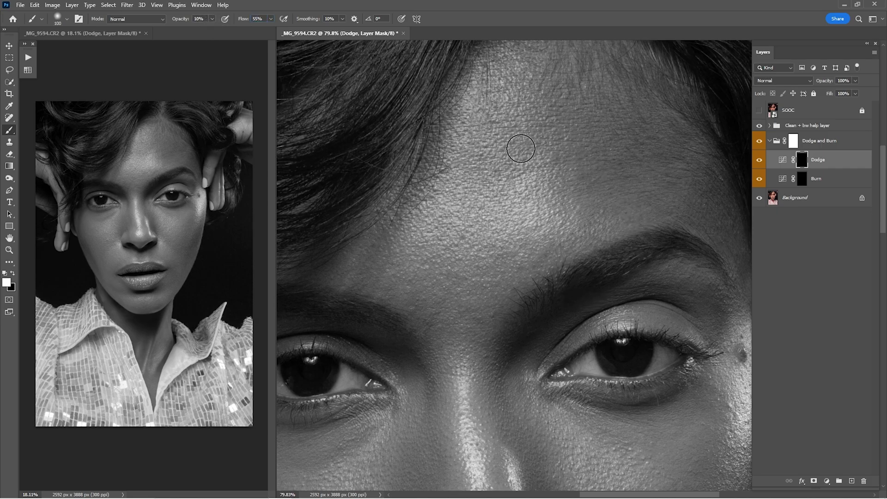
key(bracketright)
key(bracketright)
key(bracketright)
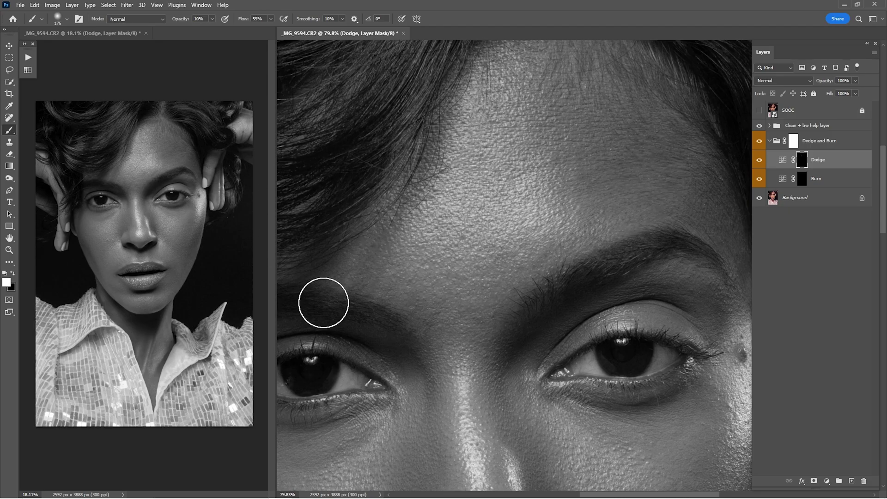
key(bracketright)
key(bracketright)
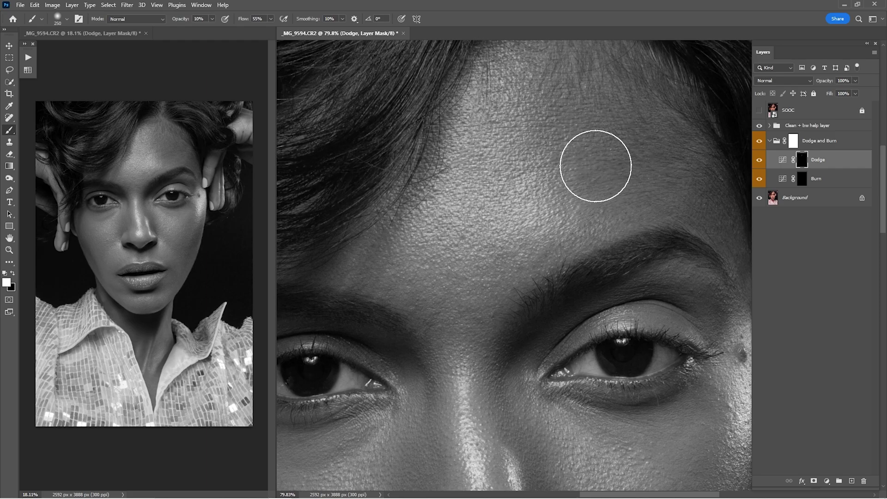
key(bracketleft)
key(bracketleft)
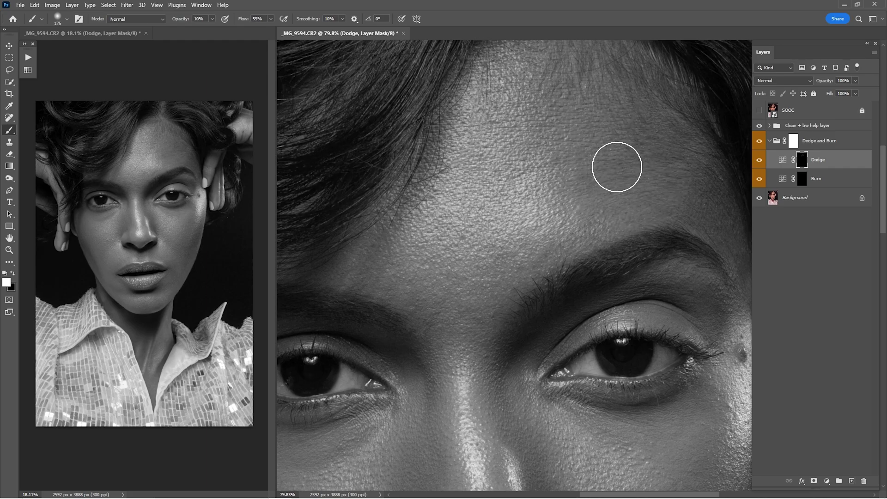
key(bracketleft)
key(bracketleft)
key(bracketleft)
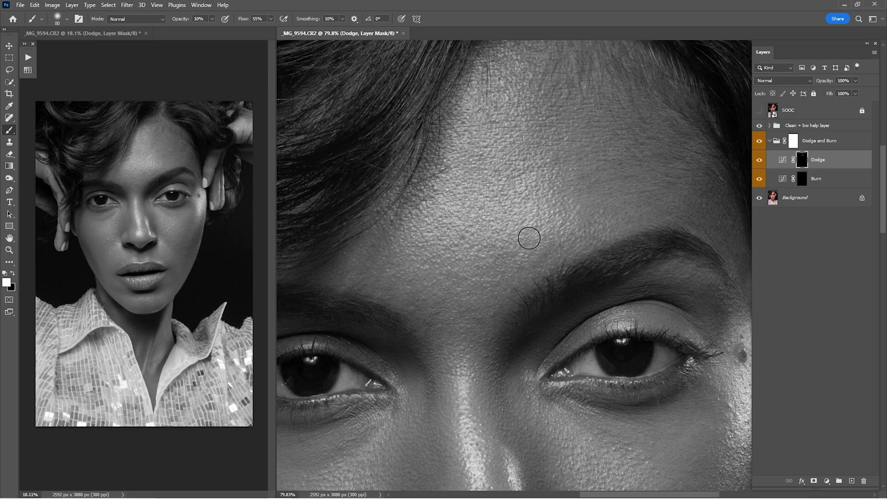
key(bracketright)
key(bracketright)
key(bracketright)
key(bracketright)
key(bracketright)
key(bracketright)
key(bracketright)
key(bracketleft)
Even out the bright patches on the forehead by painting on the Burn layer's mask with varying brush sizes
key(alt+bracketleft)
key(bracketright)
key(bracketleft)
key(bracketleft)
key(bracketleft)
key(bracketleft)
key(bracketleft)
key(bracketright)
key(bracketright)
key(bracketright)
key(bracketright)
key(bracketright)
key(bracketleft)
Return to the Dodge mask and lighten uneven skin around the temple and cheek beside the mole
key(alt+bracketright)
scroll(628, 192, right, 2)
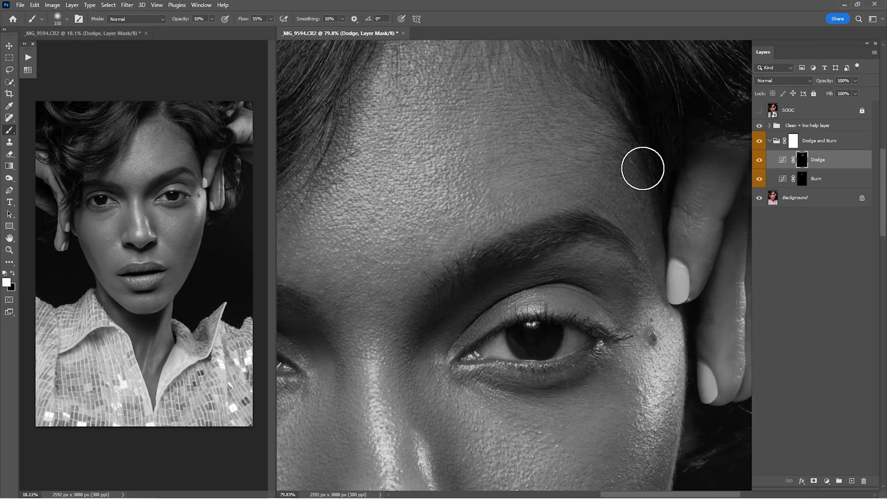
scroll(596, 142, down, 5)
key(bracketright)
drag(514, 178, 526, 223)
key(bracketleft)
key(bracketleft)
Lighten the uneven tones around the mouth and chin on the Dodge mask
mouse_move(614, 416)
mouse_down()
mouse_move(594, 364)
mouse_move(649, 197)
mouse_up()
key(bracketleft)
key(bracketleft)
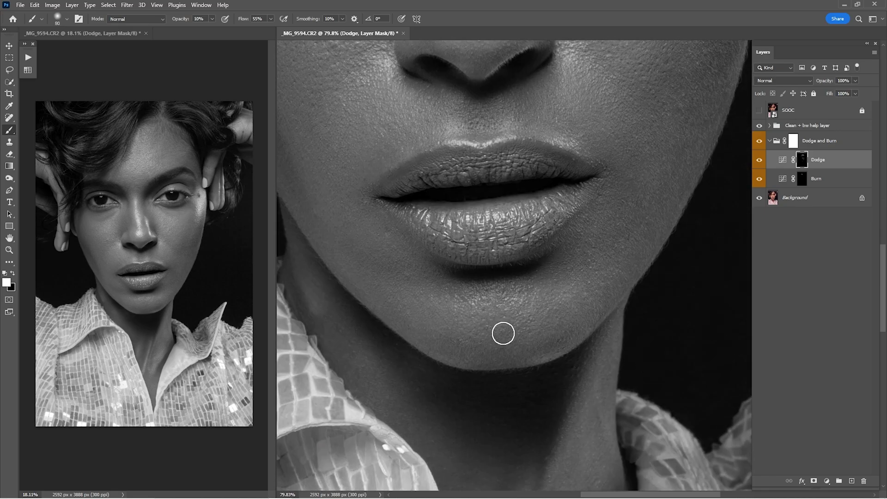
key(bracketright)
key(bracketright)
key(bracketright)
drag(396, 290, 508, 413)
Dodge the cheek and under-eye area on the side of the face without the mole, using a small brush
scroll(495, 224, left, 2)
key(bracketleft)
key(bracketleft)
key(bracketleft)
key(bracketleft)
key(bracketleft)
key(bracketleft)
key(bracketleft)
scroll(530, 242, up, 5)
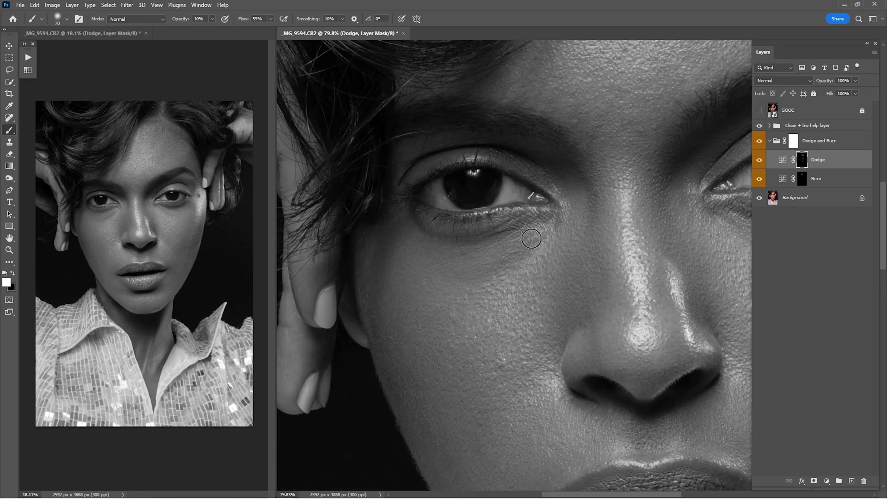
scroll(612, 293, right, 3)
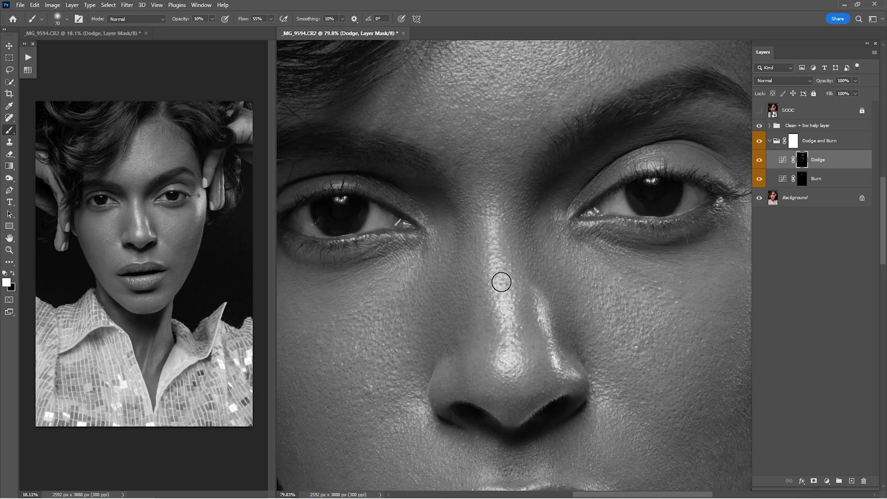
Continue dodging the skin across the nose and the cheek below the mole with a larger brush
scroll(508, 328, right, 1)
key(bracketright)
key(bracketright)
key(bracketright)
key(bracketright)
key(bracketright)
key(bracketright)
key(bracketright)
Switch to the Burn mask and darken small bright patches around the nose and adjacent cheek
key(alt+bracketleft)
key(bracketleft)
key(bracketleft)
key(bracketleft)
key(bracketleft)
key(bracketleft)
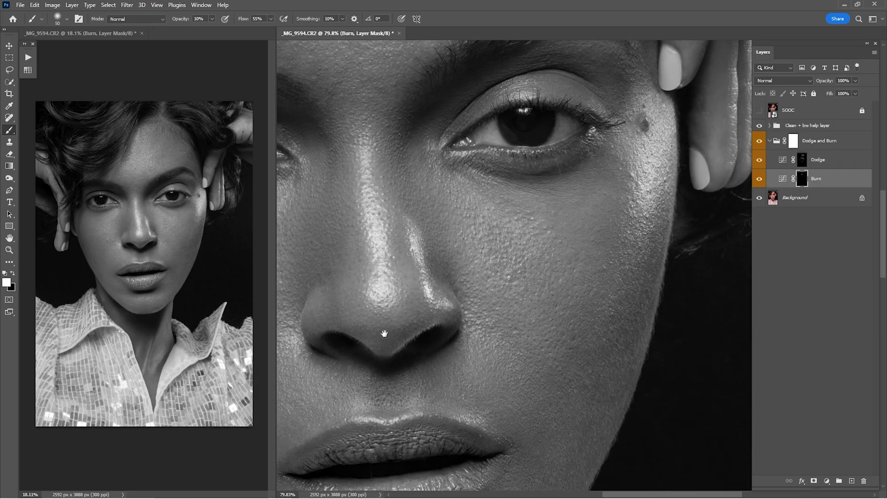
drag(300, 341, 450, 291)
drag(516, 206, 412, 249)
Switch back to the Dodge mask and lighten the remaining dark spots on the cheek beside the nose
key(alt+bracketright)
key(bracketleft)
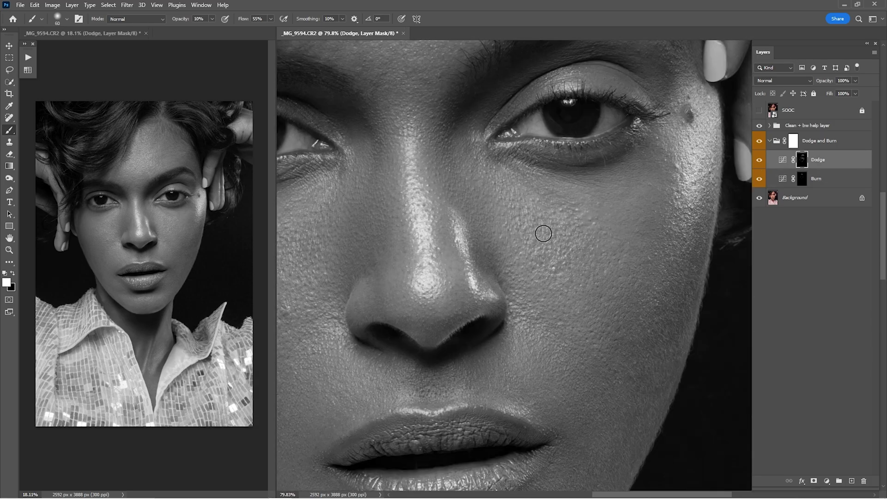
drag(528, 172, 519, 263)
Hide the Clean + bw help layer group and dodge broader areas of the face in color with a larger brush
click(759, 125)
drag(393, 218, 614, 210)
key(bracketright)
key(bracketright)
key(bracketright)
key(bracketright)
key(bracketright)
key(bracketright)
key(bracketright)
key(bracketright)
key(bracketright)
drag(456, 418, 408, 289)
Refine the remaining facial transitions with varying brush sizes and set the brush opacity to 20%
key(bracketleft)
key(bracketleft)
mouse_move(641, 440)
mouse_down()
mouse_move(514, 333)
mouse_move(401, 325)
mouse_up()
key(bracketleft)
key(bracketleft)
key(bracketleft)
key(bracketright)
key(bracketright)
key(bracketright)
key(bracketright)
key(bracketright)
key(2)
Fit the portrait in the window and compare it with and without the Dodge and Burn group
key(ctrl+0)
click(759, 125)
click(759, 125)
click(760, 140)
click(761, 141)
click(761, 141)
click(762, 142)
click(760, 142)
click(761, 141)
click(760, 142)
click(761, 142)
Compare the individual effects of the Dodge and Burn layers, and recheck the whole group's before and after
drag(760, 160, 759, 179)
click(759, 160)
click(760, 161)
click(760, 161)
click(761, 161)
click(763, 161)
click(802, 181)
click(759, 179)
click(759, 178)
click(758, 178)
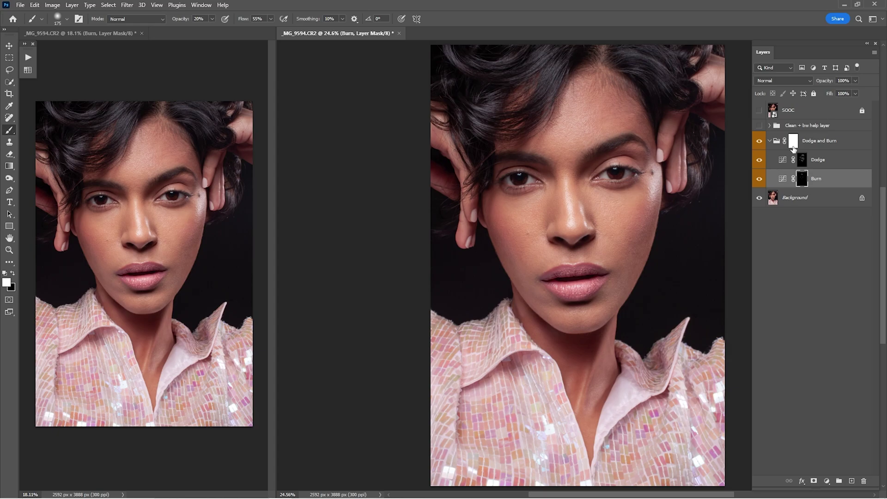
click(759, 140)
click(758, 141)
Merge the Dodge and Burn group with the Background layer and close the overview window
click(802, 147)
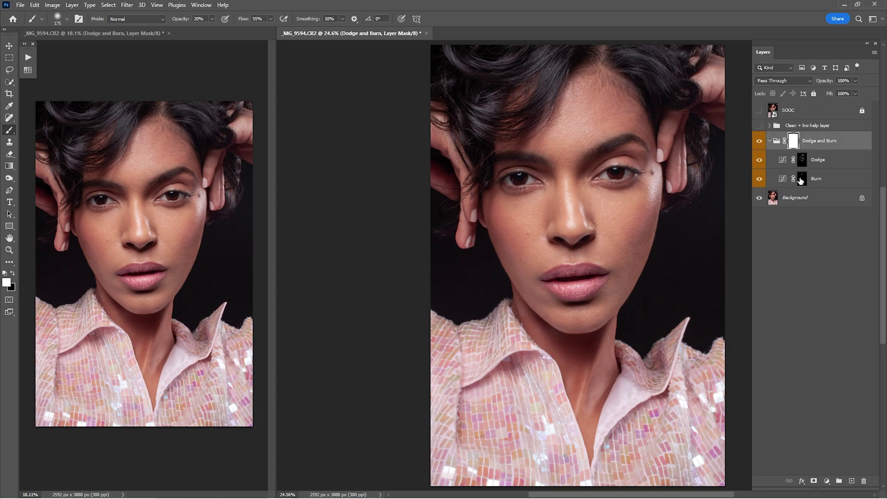
ctrl+click(796, 213)
right_click(810, 143)
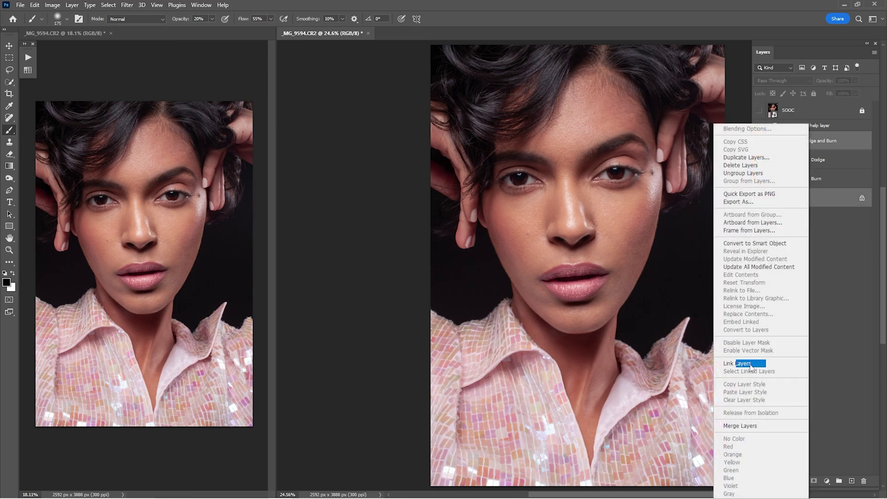
click(745, 426)
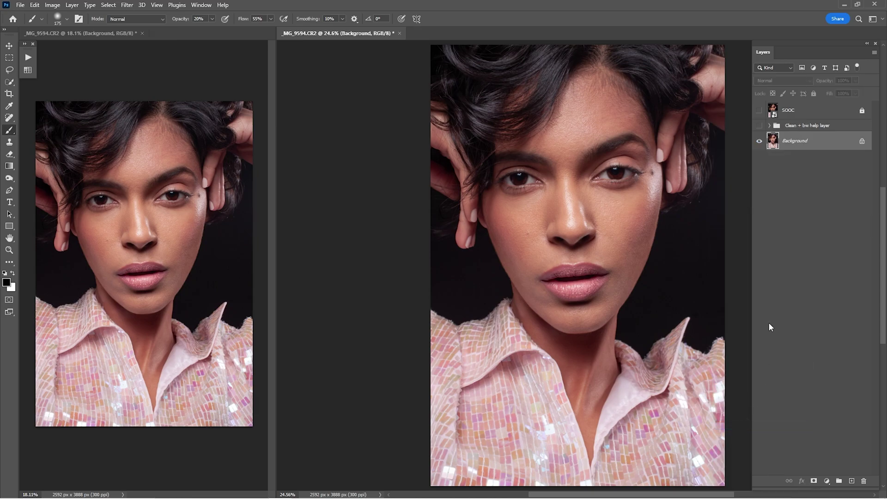
click(143, 34)
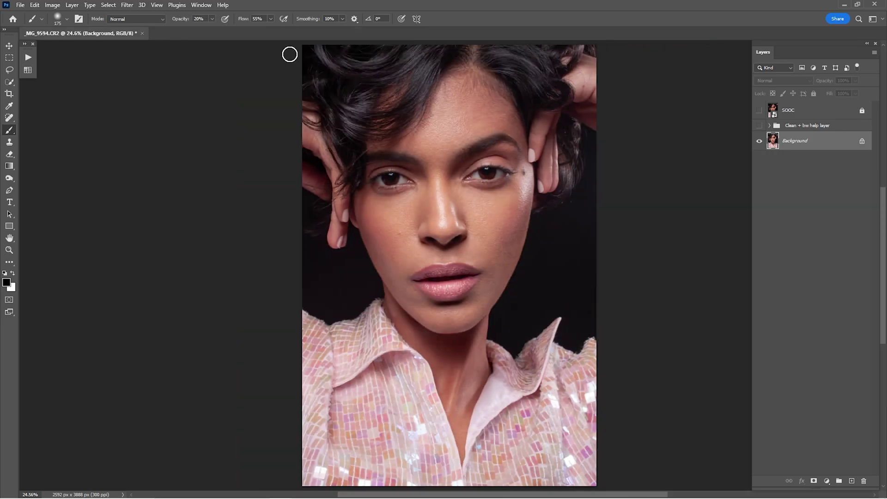
Compare the retouched portrait with the original SOOC layer
click(758, 111)
click(758, 111)
click(758, 112)
click(758, 111)
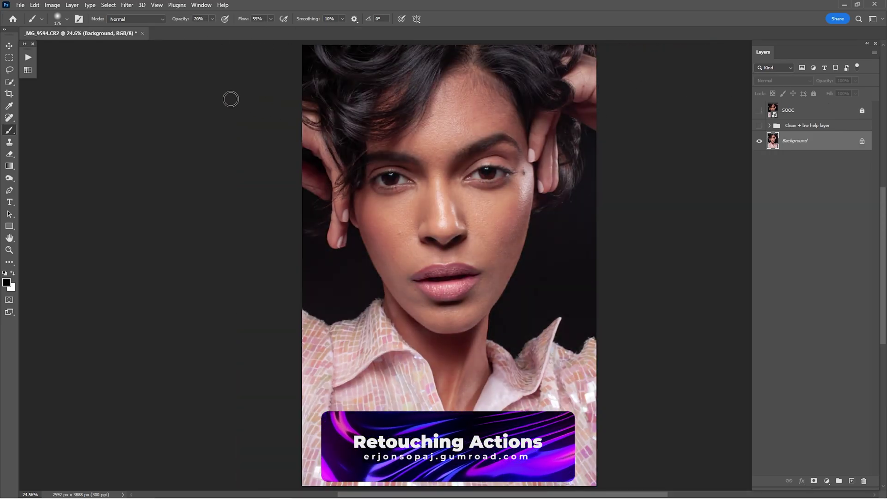
Run the Frequency Separation v.2 action and select Color / Low Frequency copy with the Texture / High Frequency layer hidden
click(28, 57)
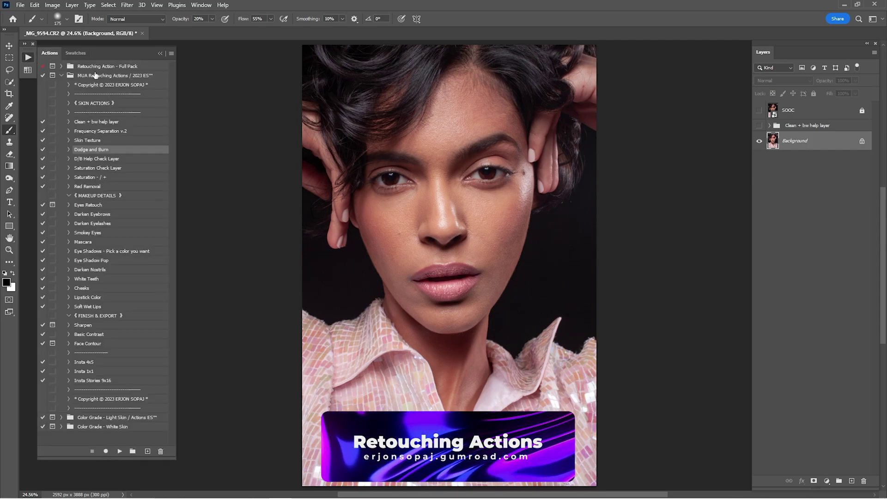
click(106, 131)
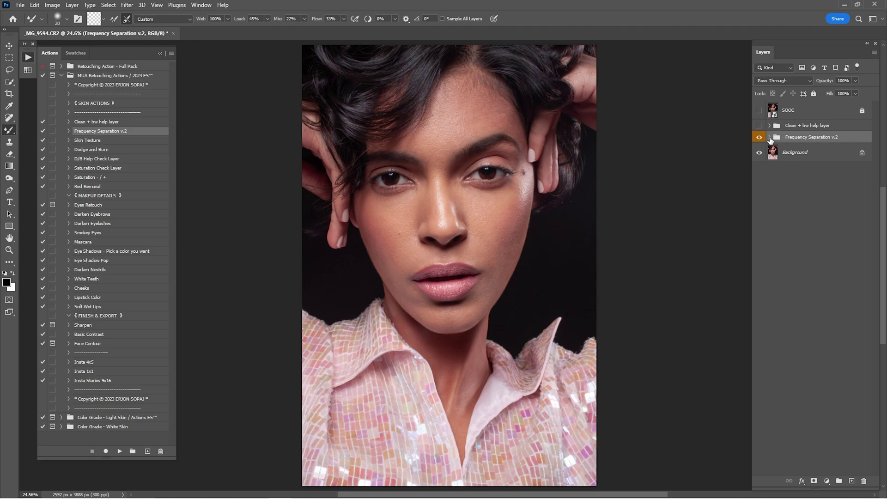
click(769, 138)
click(817, 195)
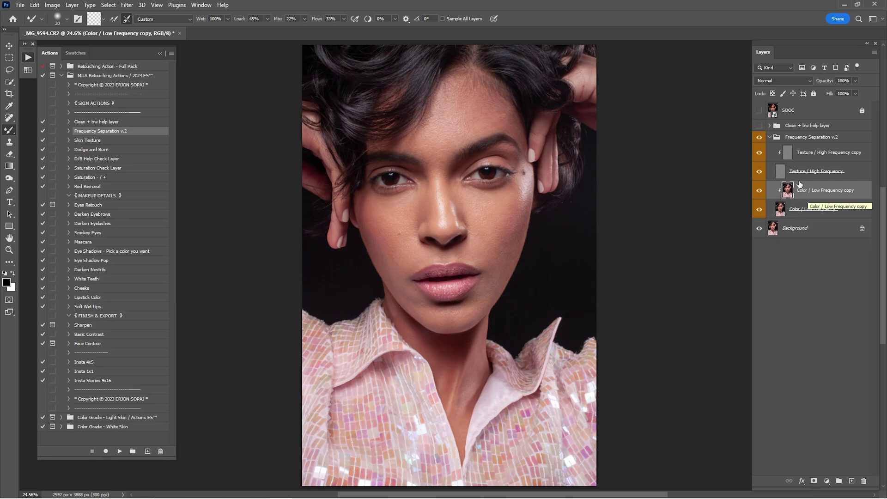
click(759, 172)
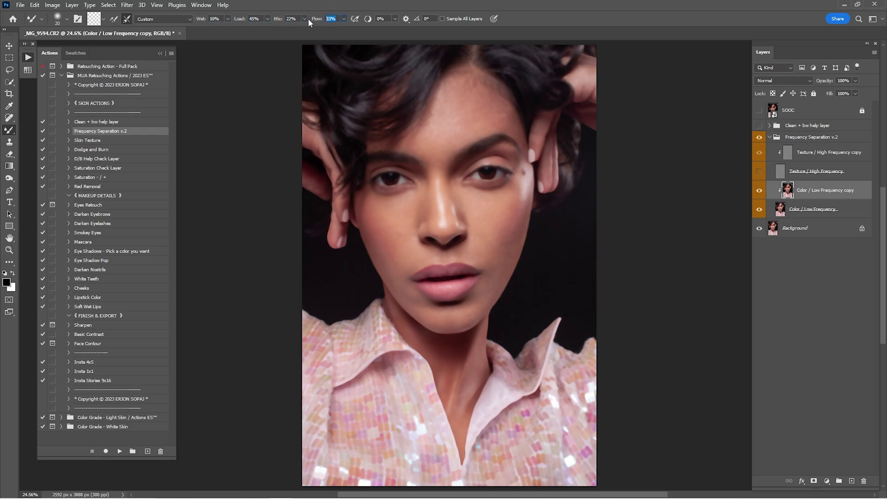
Blend color transitions on the forehead and the cheek below the mole with the Mixer Brush at 10% Wet
mouse_move(451, 152)
mouse_down()
mouse_move(470, 159)
mouse_move(467, 194)
mouse_up()
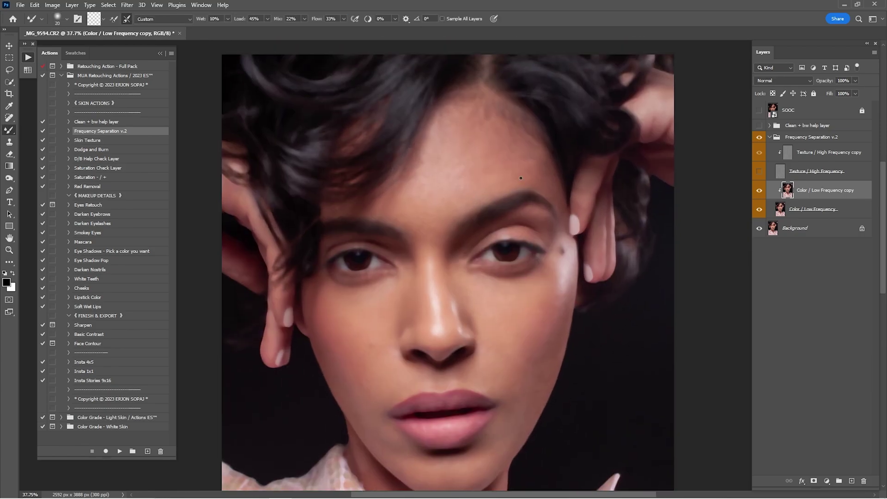
key(bracketright)
key(bracketright)
key(bracketright)
mouse_move(469, 164)
mouse_down()
mouse_move(429, 187)
mouse_move(499, 166)
mouse_up()
key(bracketleft)
scroll(508, 235, down, 3)
key(bracketleft)
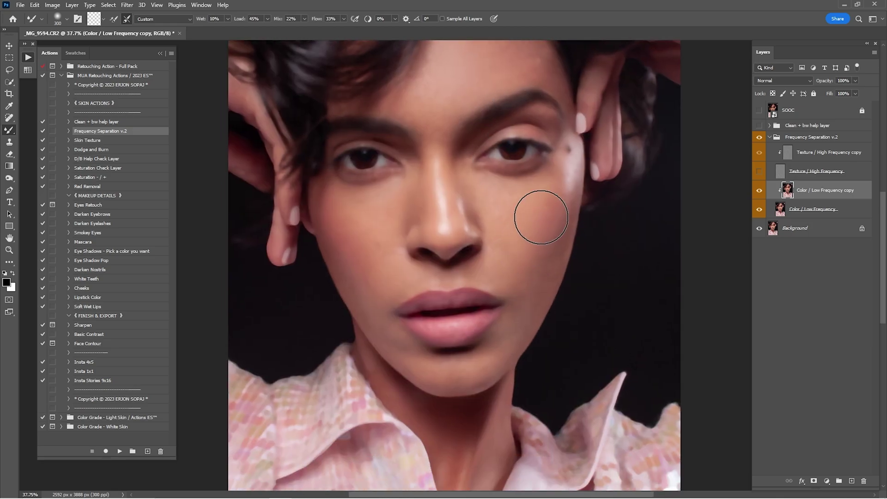
Blend the color transitions along the nose and across the opposite cheek on the low frequency copy
drag(449, 192, 469, 246)
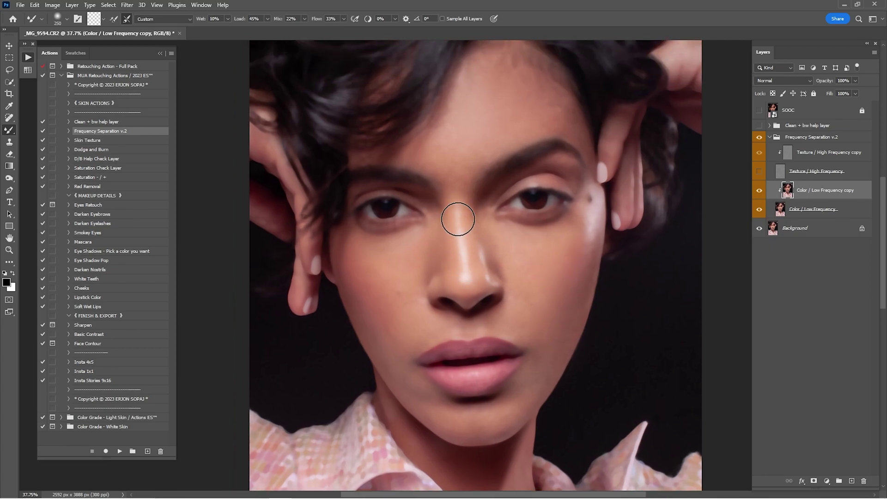
key(bracketright)
drag(405, 308, 433, 212)
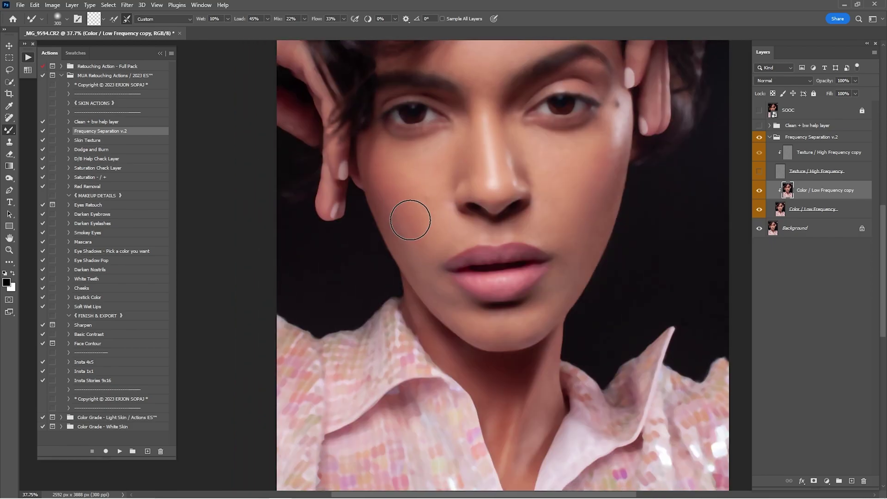
drag(436, 156, 390, 221)
key(bracketleft)
key(bracketleft)
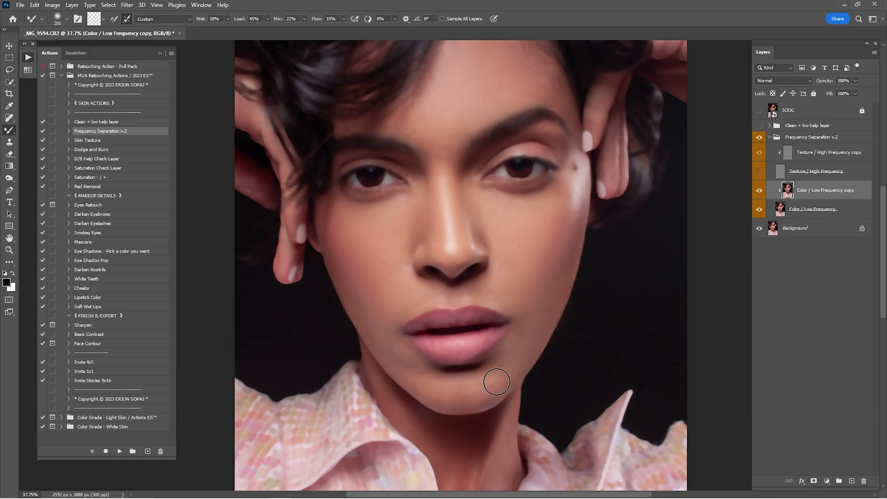
Blend the color transitions across the chin, lower cheek and forehead edge with the Mixer Brush on the low frequency copy
key(bracketright)
key(bracketright)
key(bracketright)
key(bracketleft)
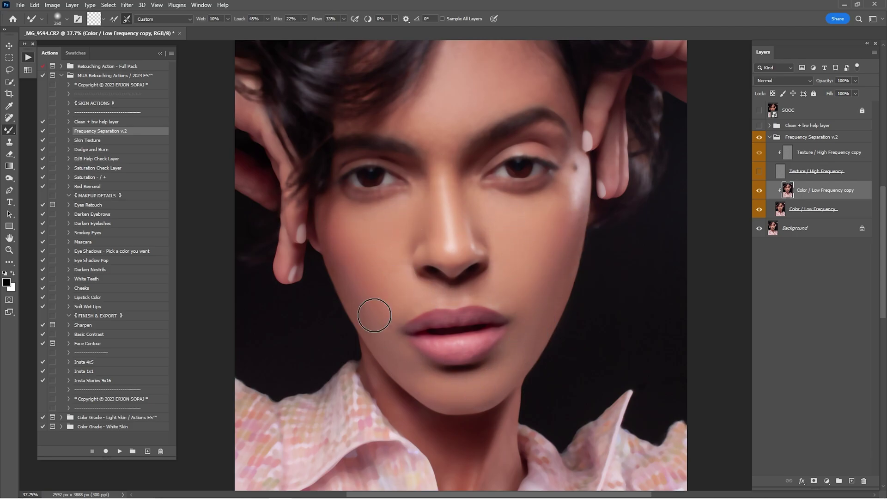
scroll(509, 115, up, 3)
key(bracketleft)
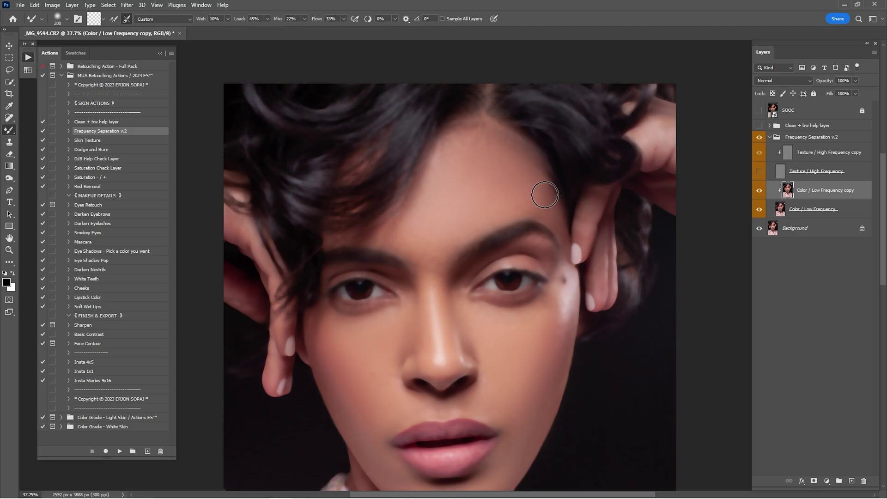
scroll(411, 244, down, 3)
key(bracketleft)
key(bracketleft)
key(bracketleft)
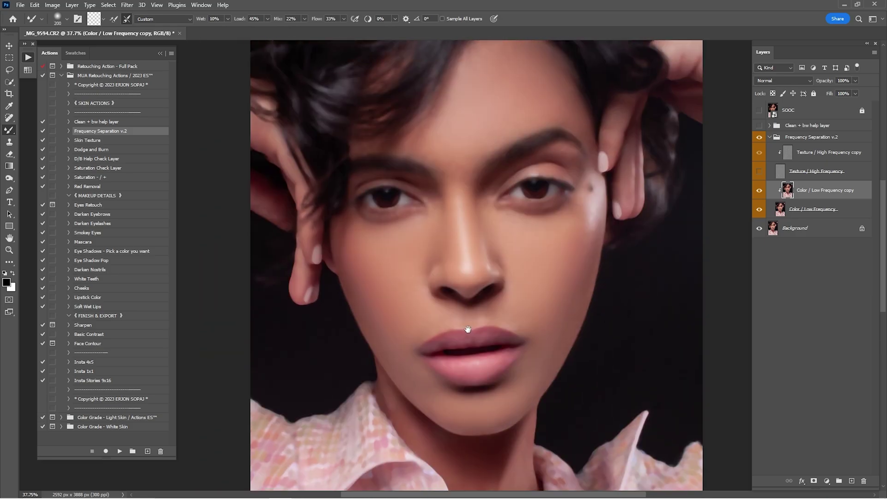
Show the Texture / High Frequency layer and compare the portrait with and without the Frequency Separation v.2 group and its color copy
scroll(450, 268, up, 2)
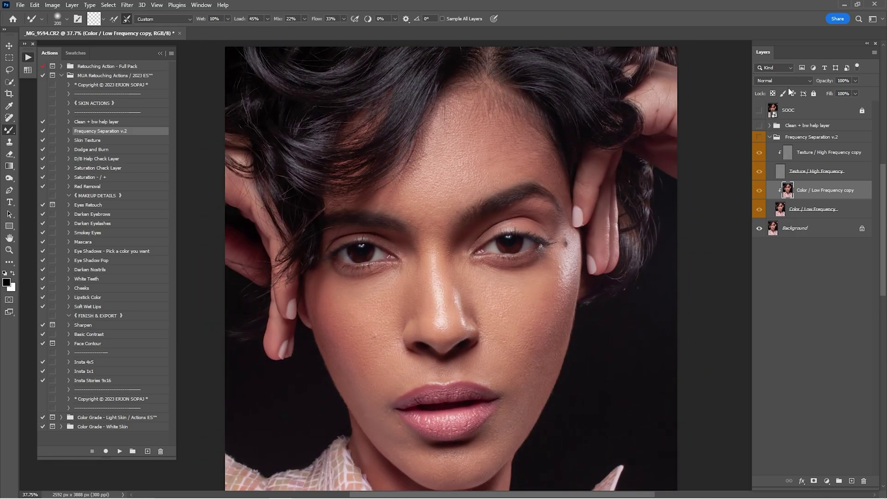
key(ctrl+0)
click(759, 139)
click(760, 138)
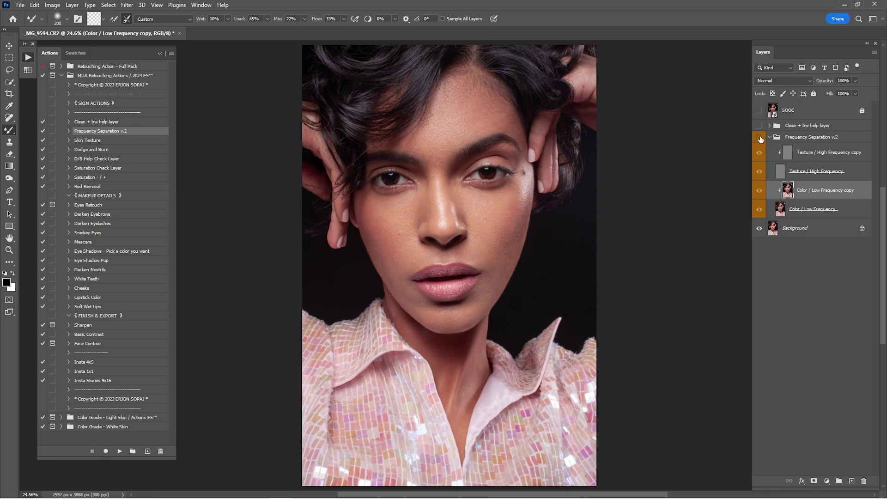
click(760, 138)
click(761, 191)
click(760, 192)
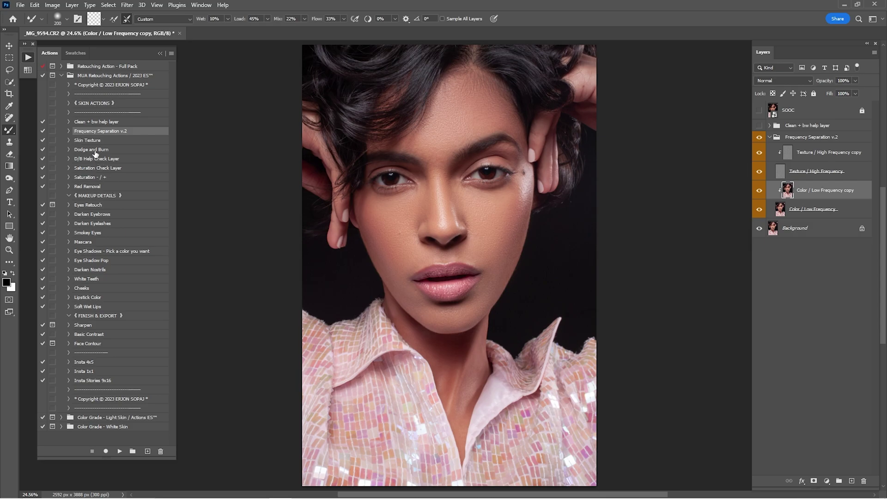
Run the Dodge and Burn action and expand the resulting layer group
click(91, 150)
click(119, 450)
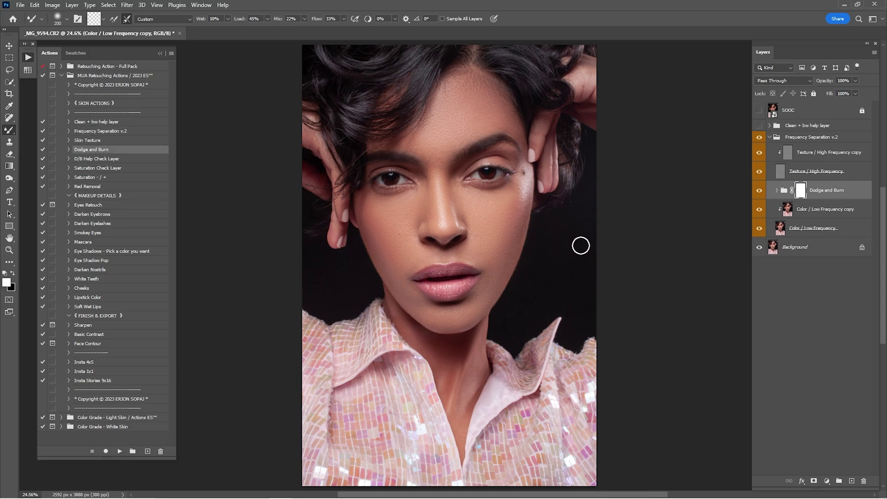
click(777, 190)
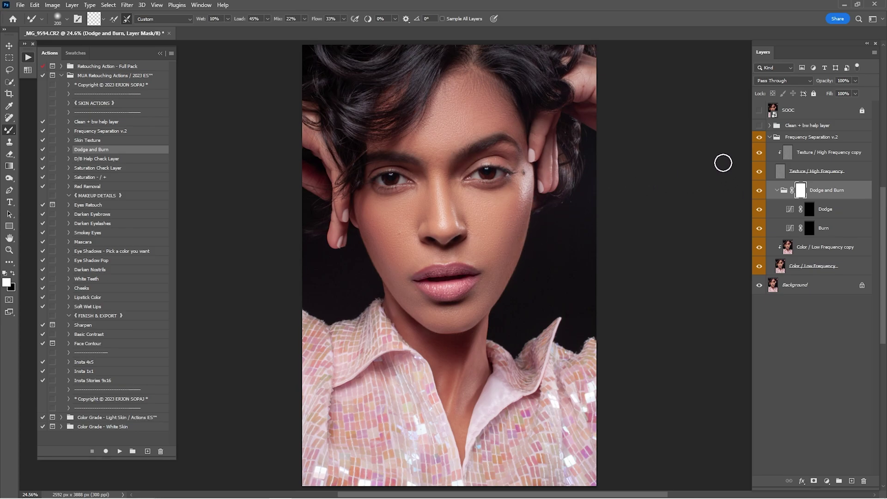
Show the black and white help layer and target the Dodge layer mask with the Brush tool
click(759, 126)
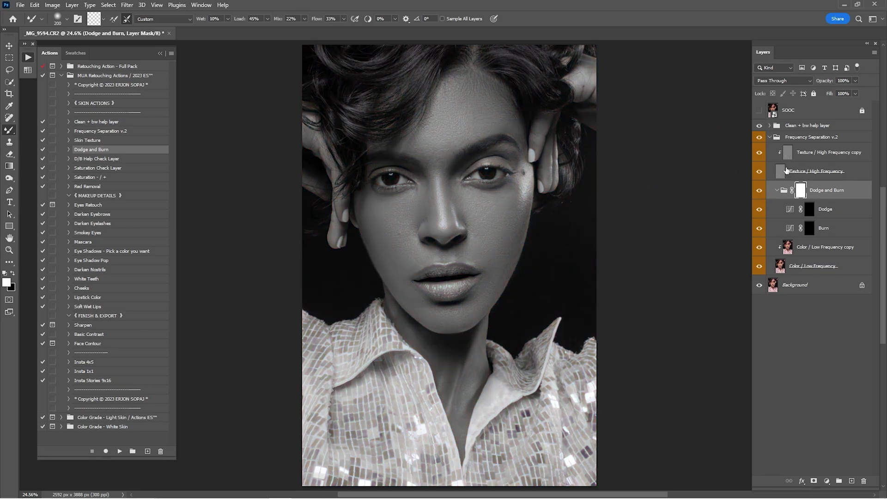
click(769, 126)
click(809, 228)
key(ctrl+space)
drag(460, 167, 489, 167)
key(shift+b)
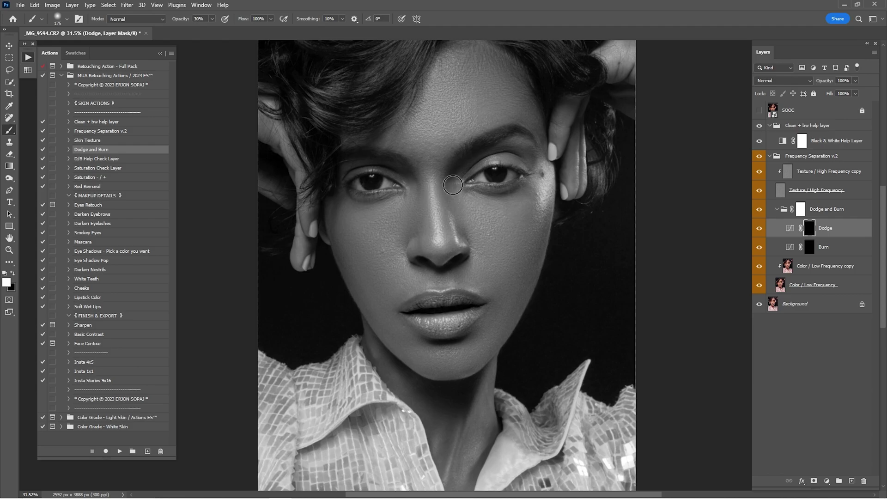
Lighten the forehead and the cheek beside the nose on the Dodge mask with a large brush at 30% opacity
key(bracketright)
key(bracketright)
key(bracketright)
key(bracketright)
key(bracketright)
key(bracketright)
key(bracketleft)
key(bracketleft)
drag(438, 99, 435, 133)
key(bracketleft)
key(bracketleft)
key(bracketright)
key(bracketright)
key(bracketright)
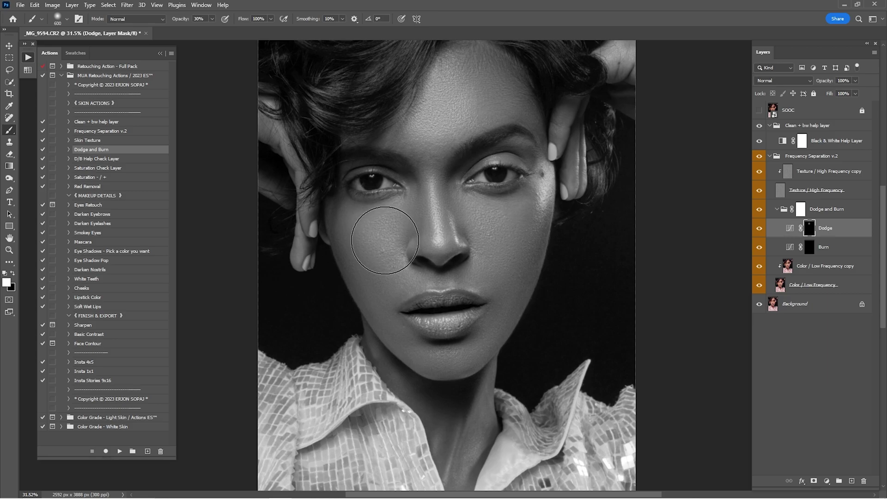
Lighten the nose bridge on the Dodge mask with a small brush at 10% opacity
key(bracketleft)
key(bracketleft)
key(bracketleft)
key(bracketleft)
key(bracketleft)
key(bracketleft)
key(bracketleft)
key(1)
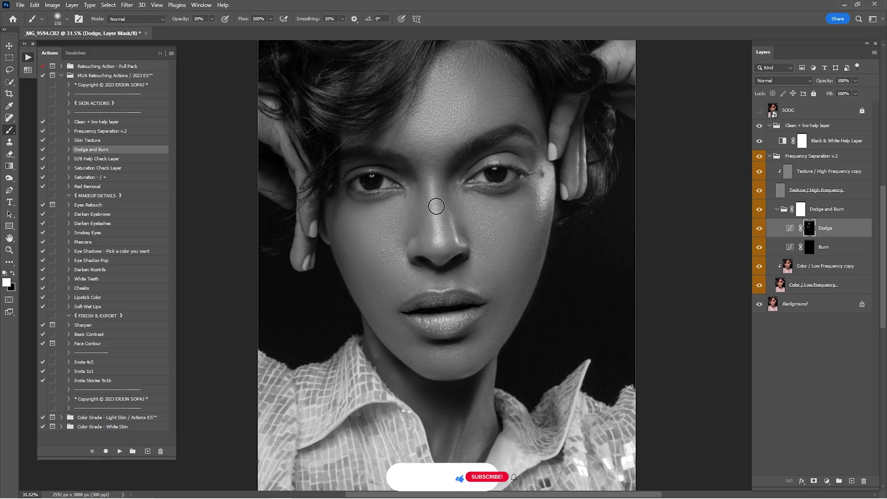
key(bracketleft)
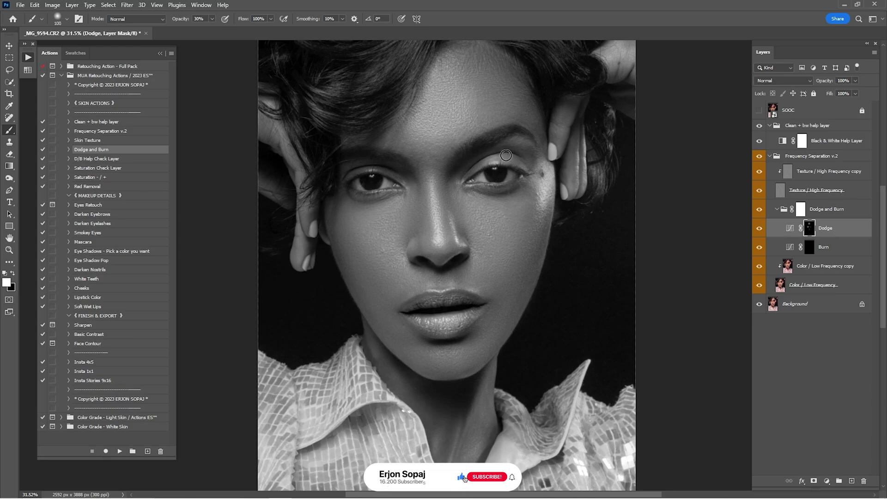
Lighten more of the face down to the lips on the Dodge mask, using 30% and 10% brush opacity
key(bracketright)
key(bracketright)
key(bracketright)
key(bracketright)
key(bracketright)
key(bracketright)
key(3)
key(bracketleft)
key(bracketleft)
key(1)
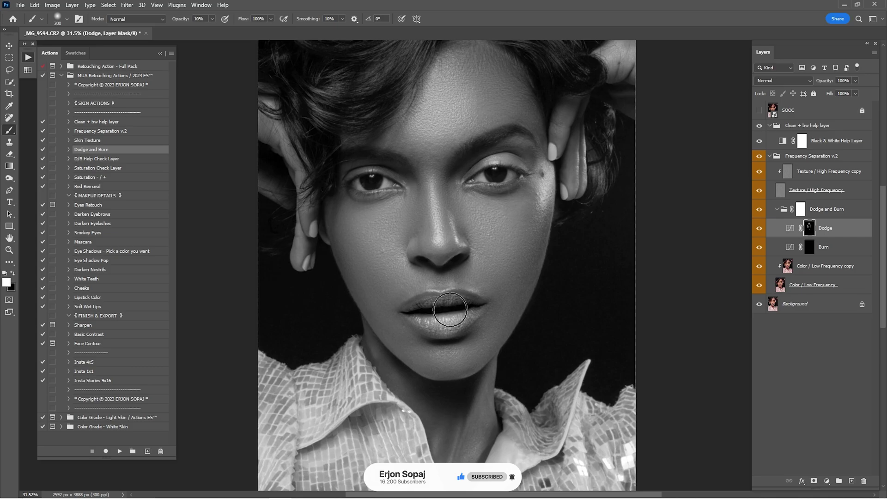
Hide the Black & White Help Layer and darken the outer cheek on the Burn mask at 10% brush opacity
key(alt+bracketleft)
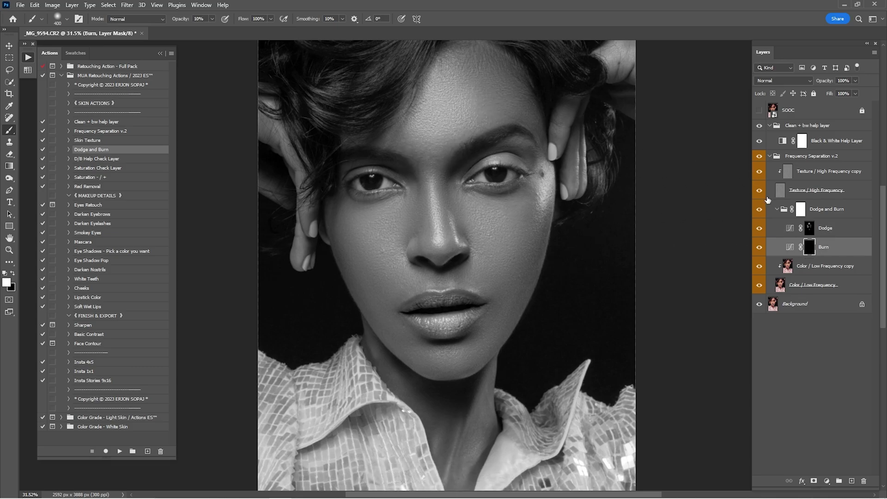
click(757, 141)
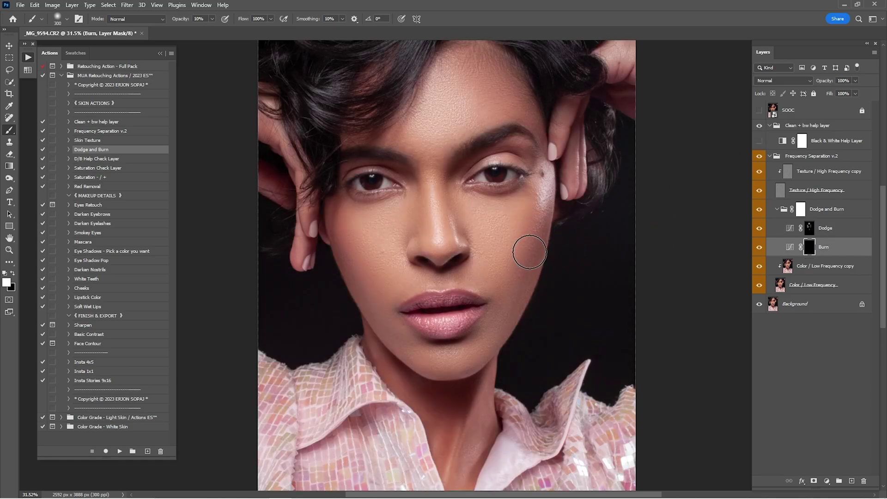
drag(349, 255, 357, 265)
drag(371, 201, 378, 244)
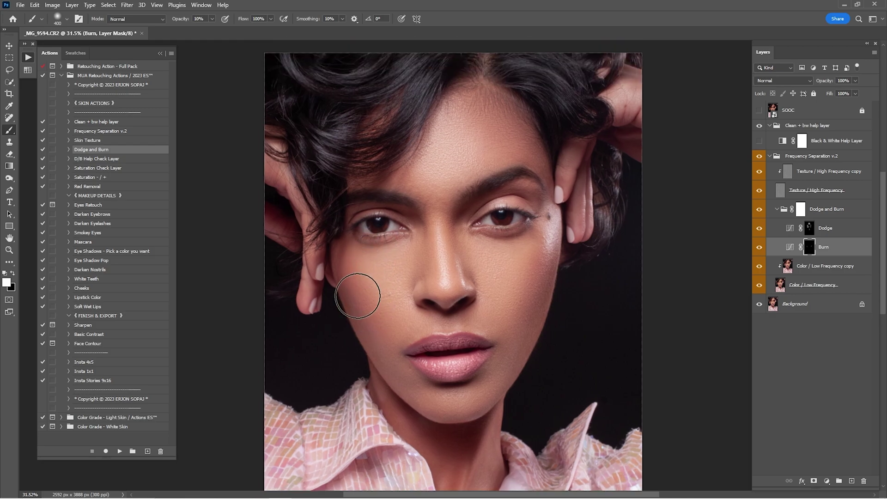
Darken the cheek contours, the hairline and the area below the lower lip on the Burn mask with varied brush sizes
key(bracketleft)
key(bracketleft)
key(bracketleft)
key(bracketright)
key(bracketright)
key(bracketright)
key(bracketright)
key(bracketleft)
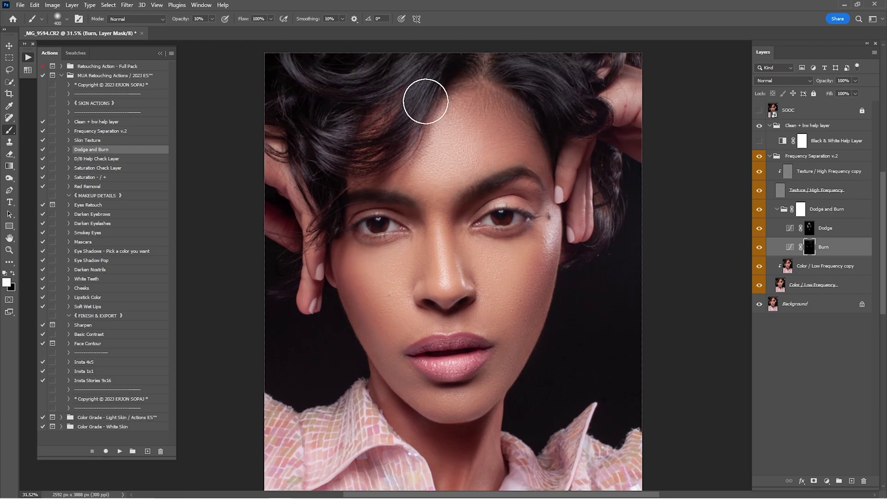
key(bracketleft)
key(bracketleft)
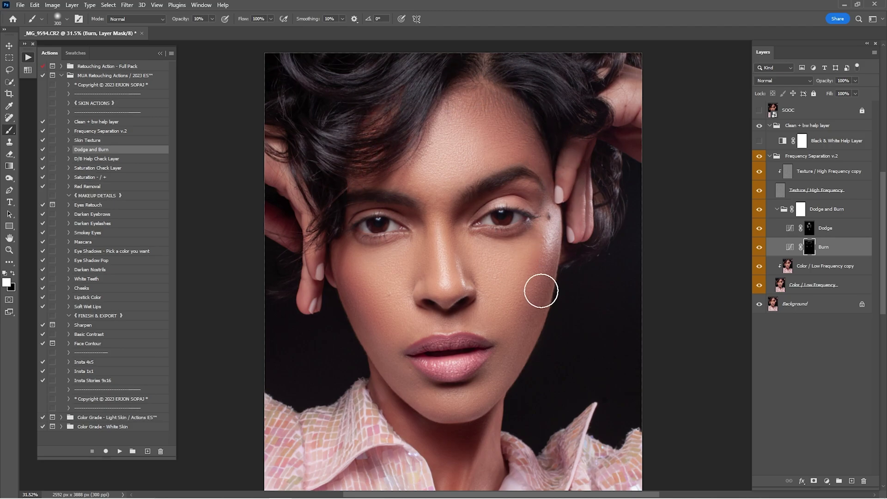
mouse_move(457, 388)
mouse_down()
mouse_move(467, 384)
mouse_move(445, 384)
mouse_up()
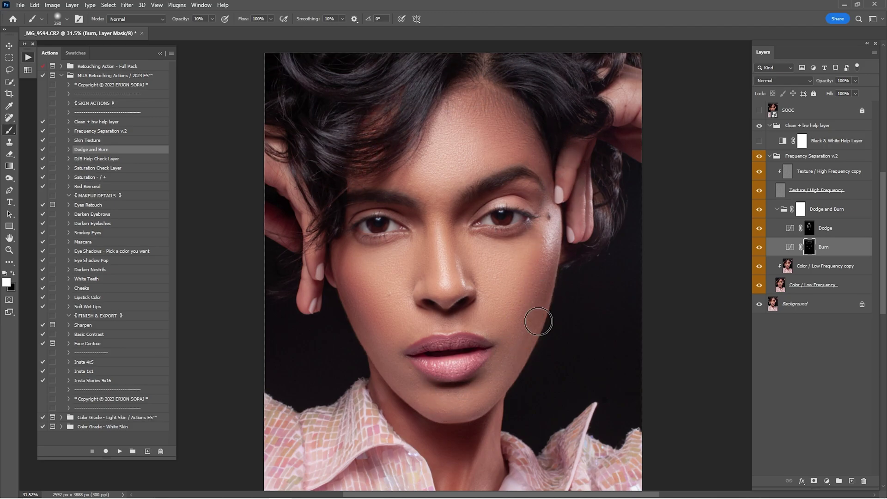
Compare the portrait with and without the Dodge and Burn group and set the group's opacity to 80%
key(ctrl+0)
click(759, 156)
click(760, 158)
click(806, 212)
click(759, 212)
click(758, 214)
click(759, 212)
click(760, 212)
click(760, 212)
click(760, 211)
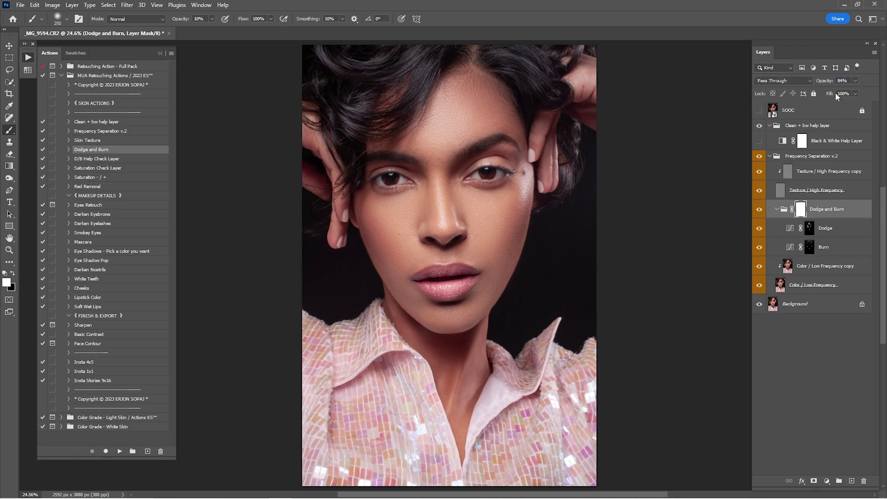
text(80)
Compare the portrait with and without the whole Frequency Separation v.2 group
click(759, 159)
click(759, 158)
click(759, 158)
click(760, 157)
Select the Texture / High Frequency copy layer, collapse the Dodge and Burn group and activate the Clone Stamp tool
click(795, 173)
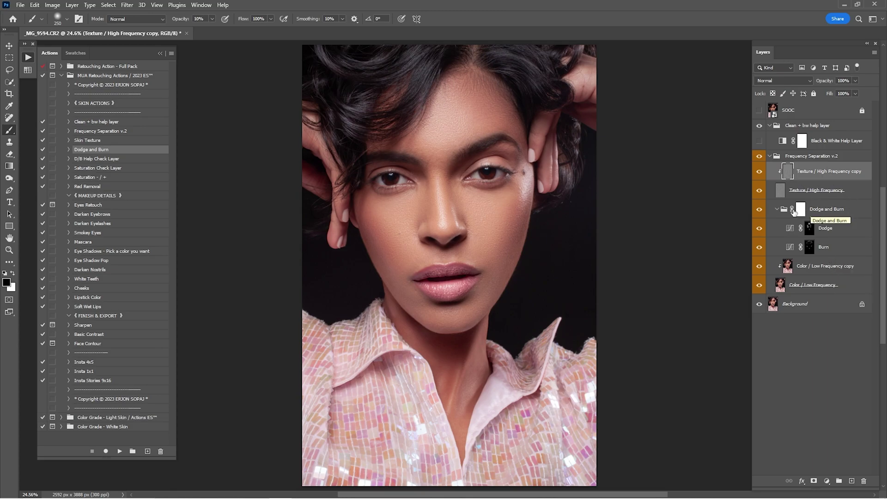
click(778, 210)
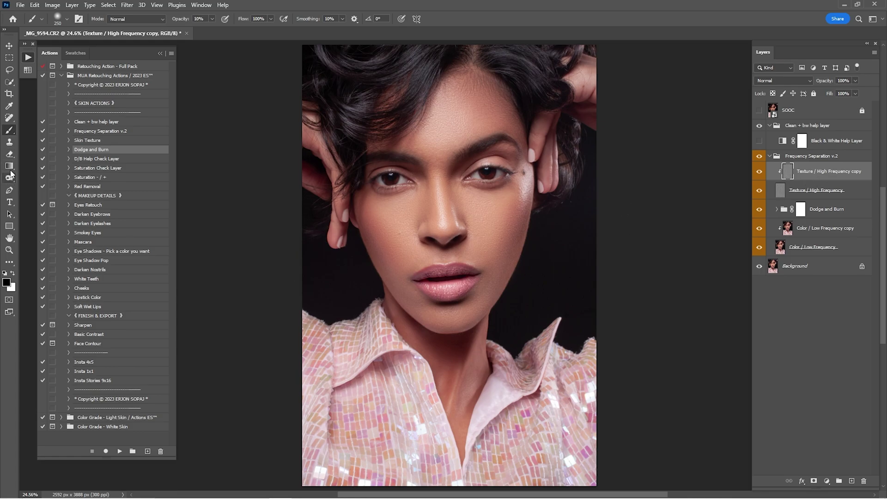
click(10, 142)
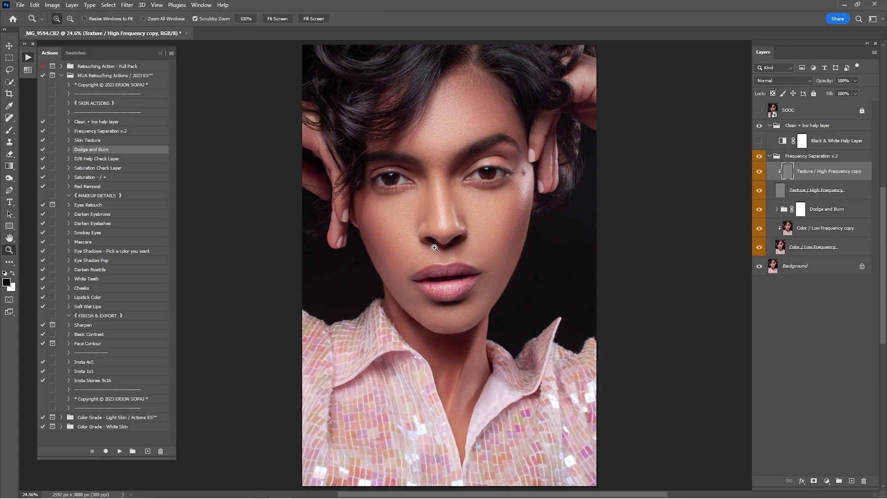
key(z)
drag(475, 233, 533, 267)
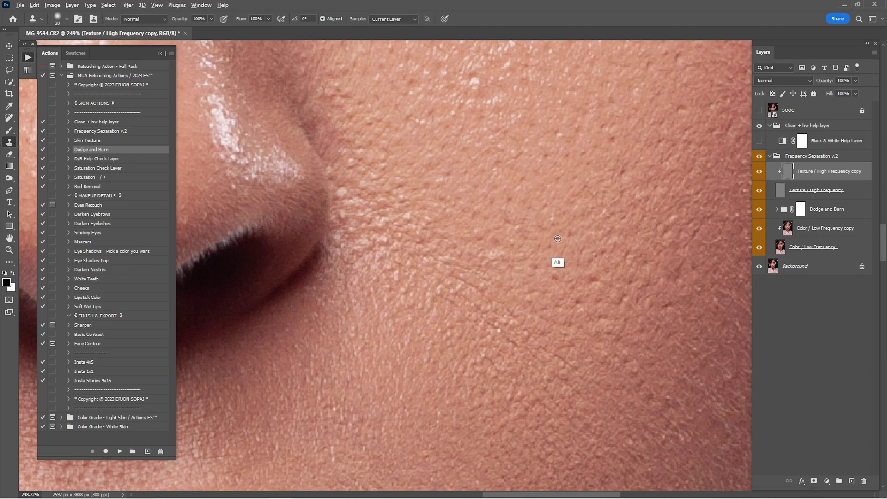
Clone even skin texture over the rough spots on the cheek beside the nostril and higher up the same cheek
alt+click(521, 239)
mouse_move(509, 253)
mouse_down()
mouse_move(477, 230)
mouse_move(483, 241)
mouse_up()
key(bracketright)
key(bracketright)
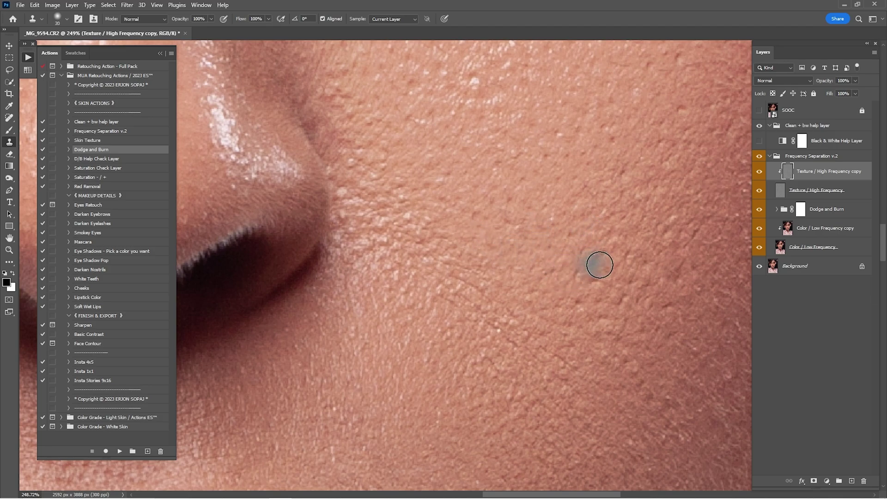
mouse_move(467, 289)
mouse_down()
mouse_move(516, 338)
mouse_move(493, 331)
mouse_up()
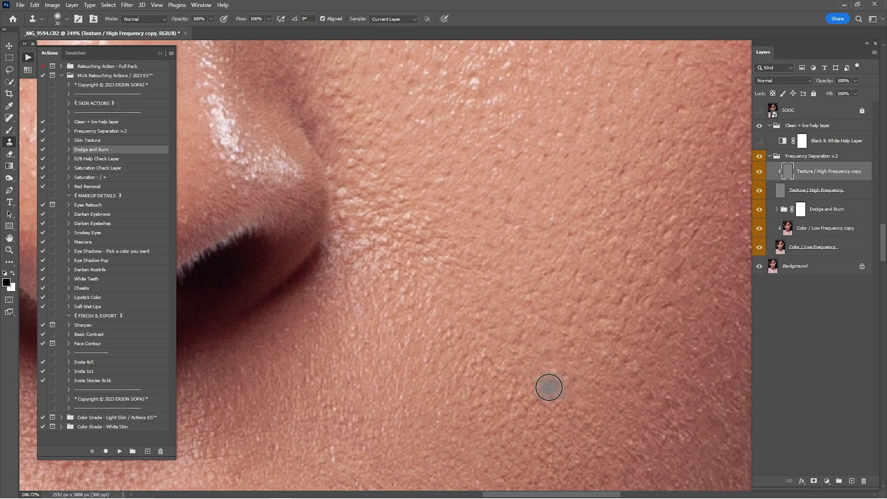
scroll(564, 306, up, 3)
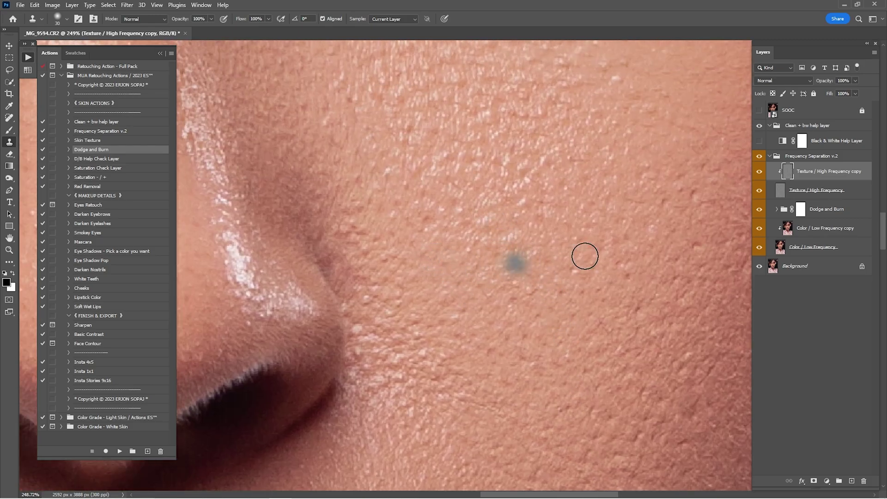
key(ctrl+space)
drag(587, 253, 638, 260)
scroll(601, 261, up, 4)
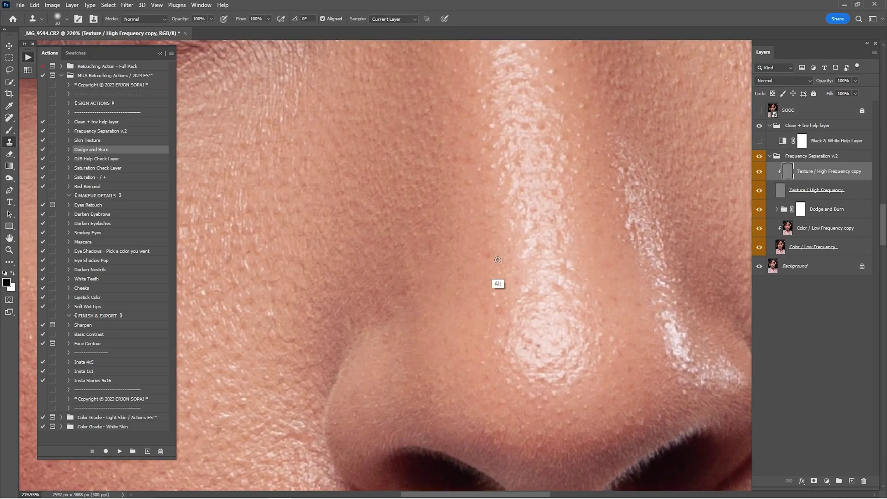
Clone clean skin texture over the blemishes on the opposite cheek and around the corner of the mouth
scroll(495, 298, down, 4)
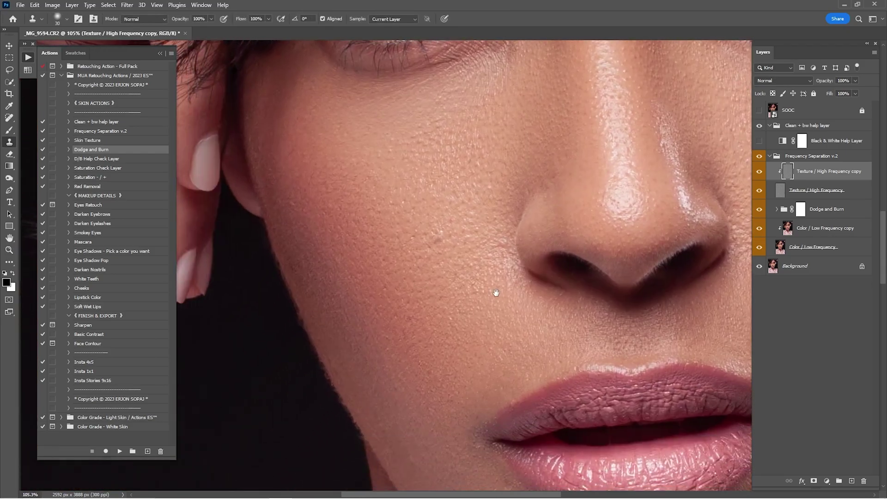
scroll(495, 293, up, 3)
mouse_move(512, 392)
mouse_down()
mouse_move(479, 289)
mouse_move(479, 240)
mouse_up()
alt+click(441, 337)
click(423, 327)
drag(518, 357, 464, 305)
alt+click(499, 338)
click(510, 333)
drag(539, 337, 453, 296)
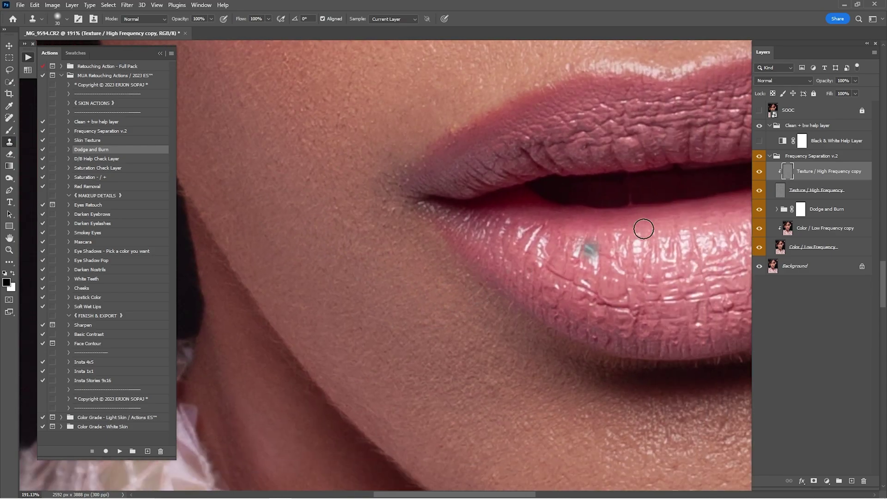
alt+click(458, 367)
click(457, 323)
drag(480, 123, 493, 231)
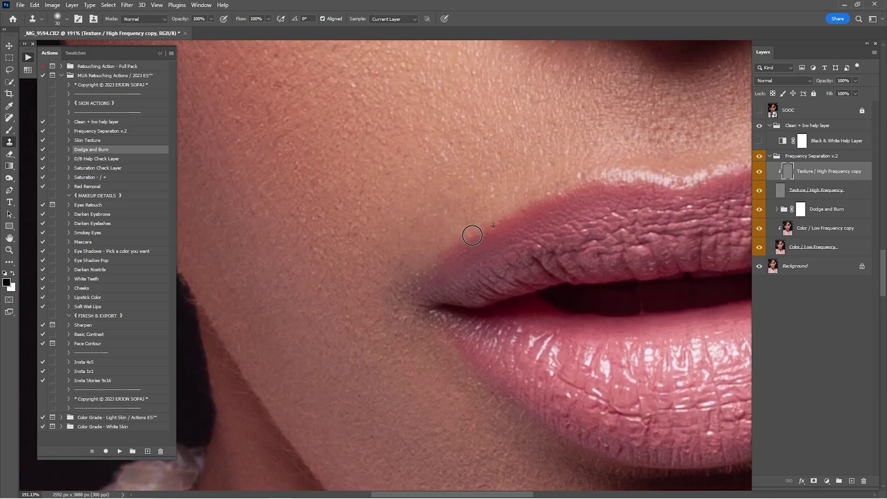
Clone smooth skin texture over the uneven pores on the cheek below the eye, sampling nearby skin repeatedly
scroll(471, 236, up, 15)
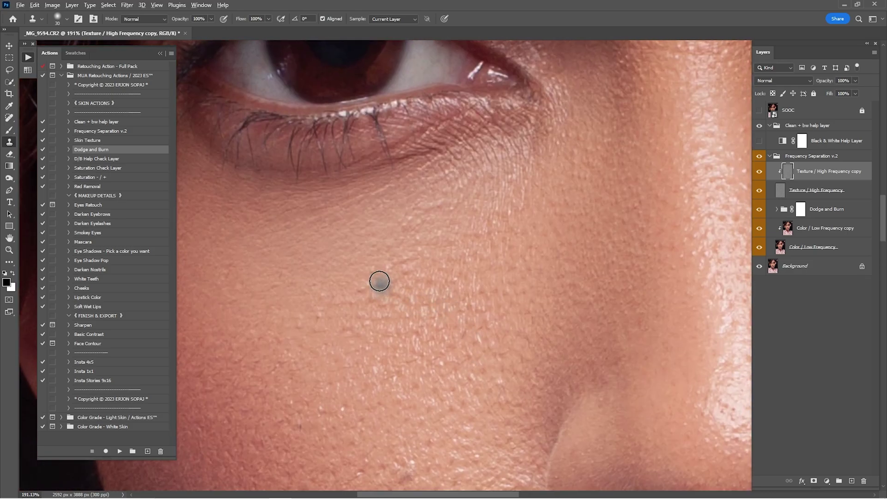
scroll(381, 282, down, 5)
drag(552, 168, 543, 330)
alt+click(534, 277)
click(508, 291)
alt+click(540, 218)
drag(517, 224, 514, 140)
alt+click(514, 186)
drag(504, 172, 459, 322)
alt+click(475, 269)
drag(489, 236, 456, 374)
mouse_move(453, 388)
mouse_down()
mouse_move(558, 267)
mouse_move(432, 231)
mouse_move(340, 232)
mouse_up()
Clone clean skin texture over the rough spots beneath the other eye
key(z)
drag(579, 252, 693, 249)
key(s)
click(575, 225)
alt+click(500, 354)
drag(509, 353, 578, 272)
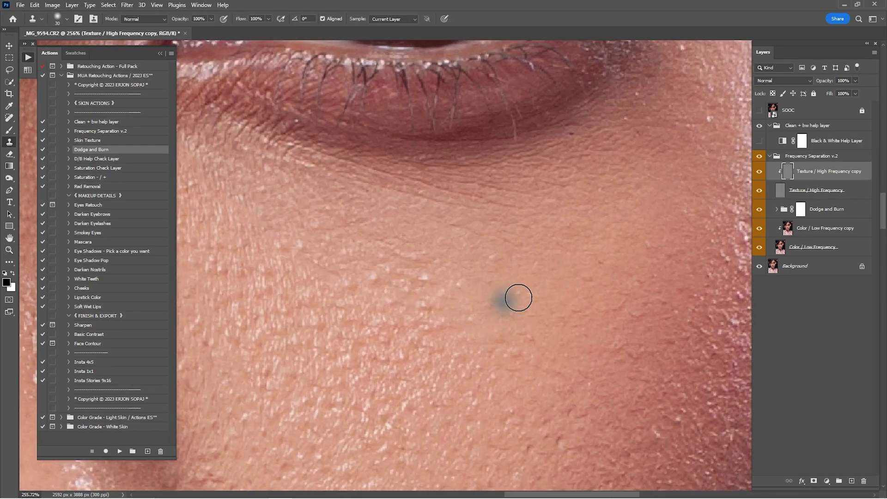
Clone even skin texture over the rough spots on the chin and beside the corner of the mouth
scroll(481, 304, down, 5)
scroll(519, 273, up, 4)
alt+click(509, 359)
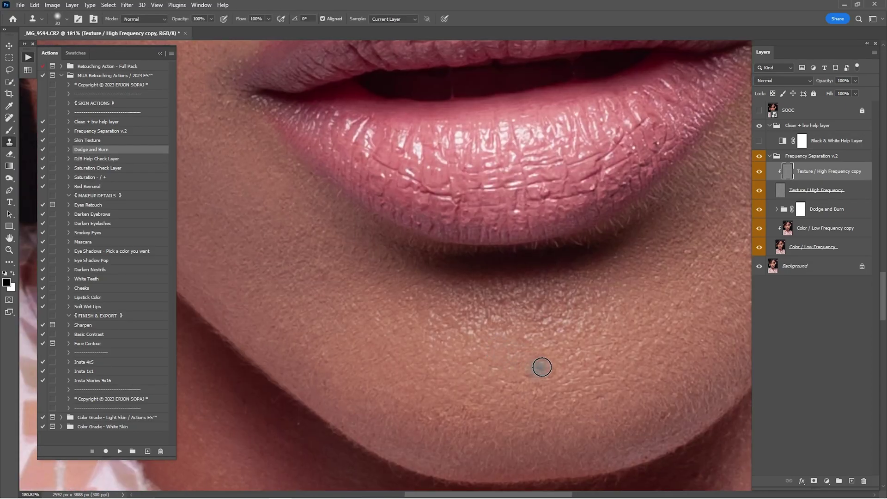
scroll(369, 319, up, 8)
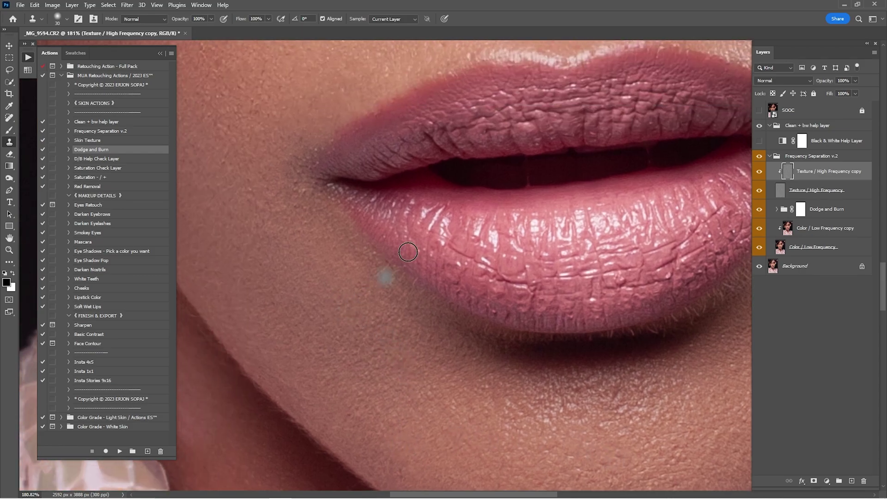
scroll(368, 224, up, 8)
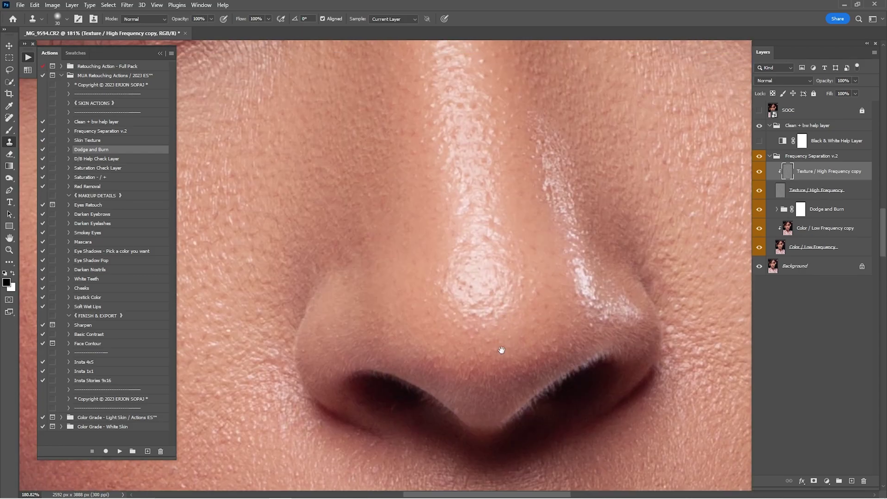
key(ctrl+0)
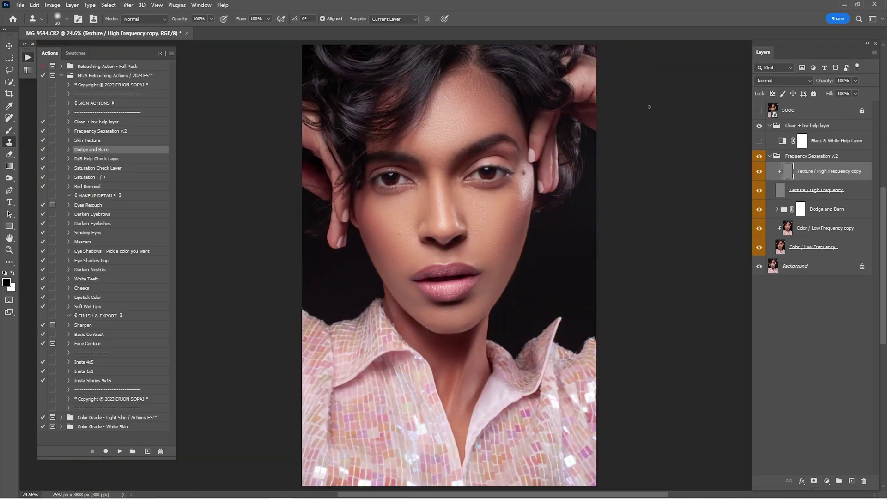
Collapse the Frequency Separation v.2 group and toggle its visibility to compare the skin retouch before and after
click(770, 157)
click(759, 157)
click(759, 157)
click(759, 157)
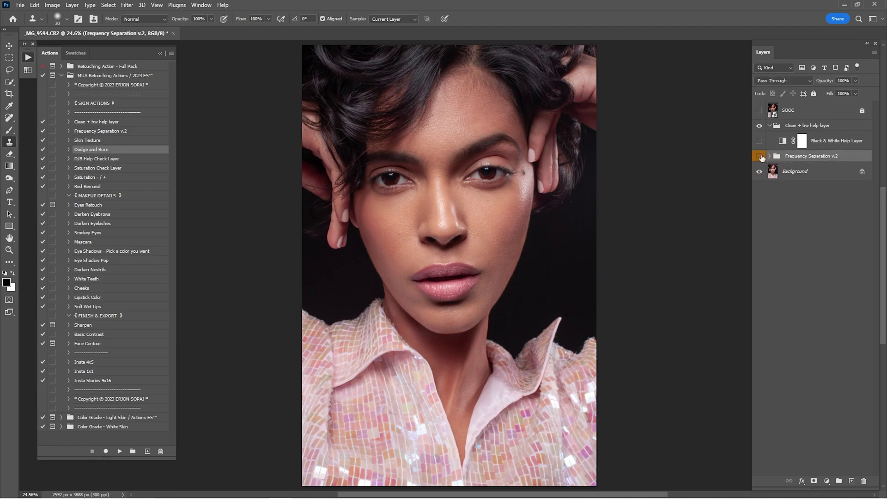
click(758, 157)
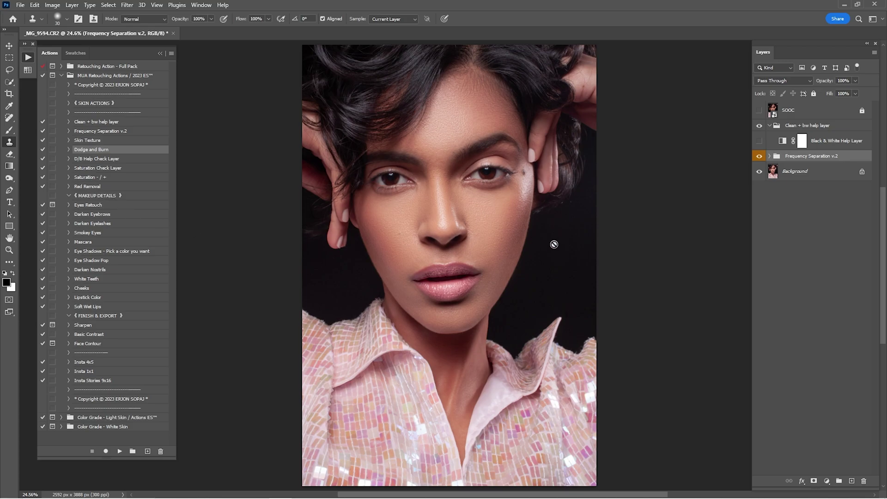
Run the Eye Shadows - Pick a color you want action to add three eye shadow layers, and select the lowest one
click(105, 252)
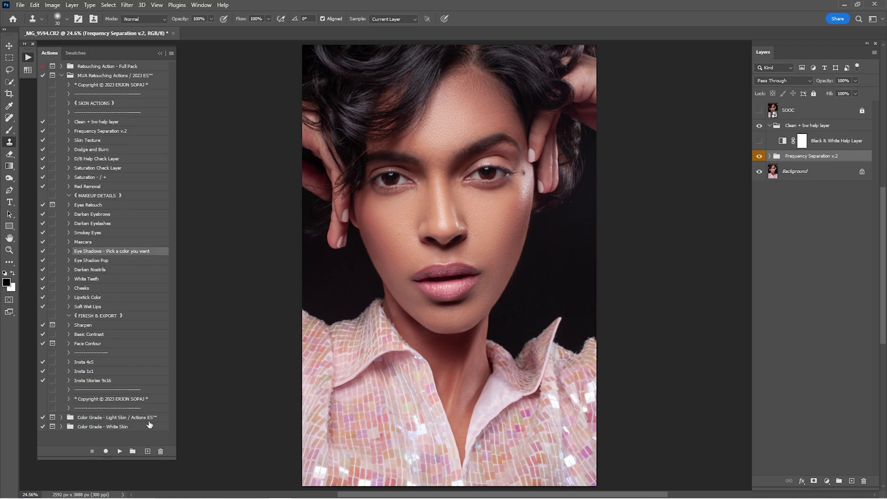
click(120, 451)
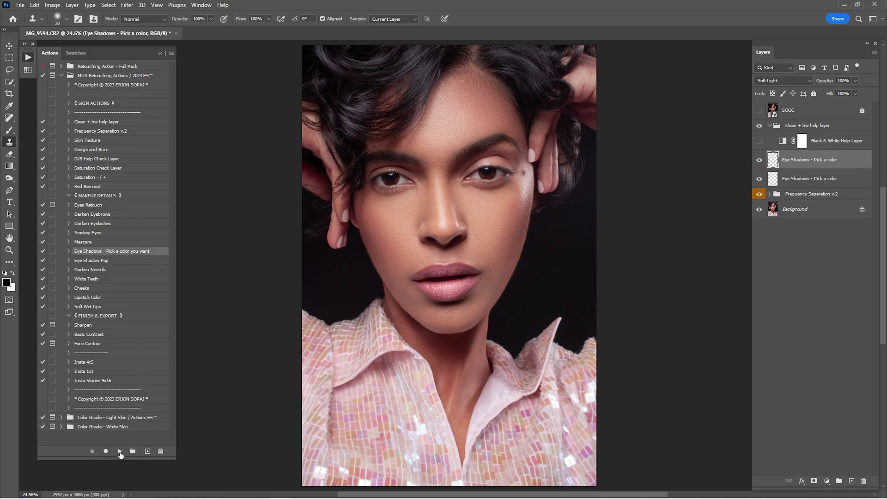
click(813, 199)
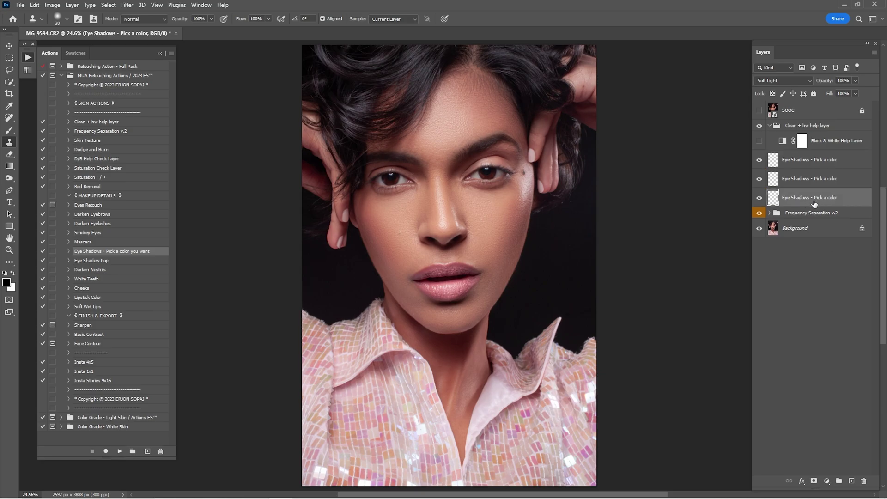
Choose a saturated red as the foreground color for the eye shadow
click(7, 282)
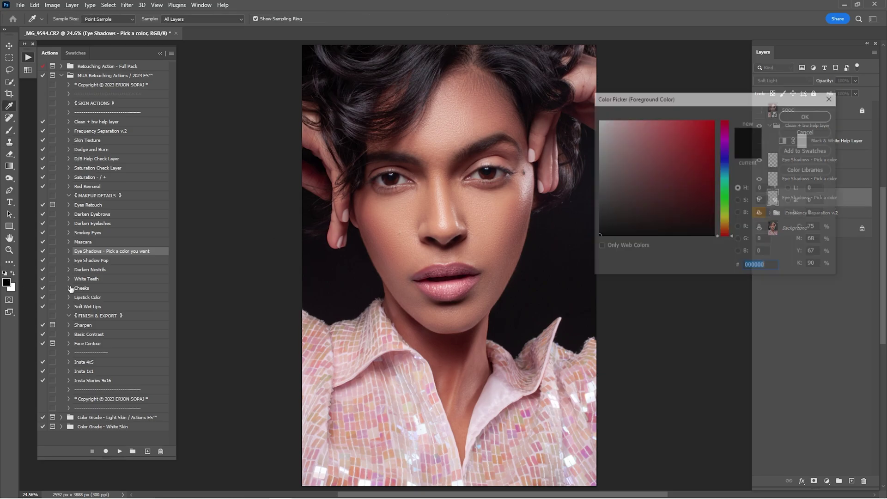
click(446, 290)
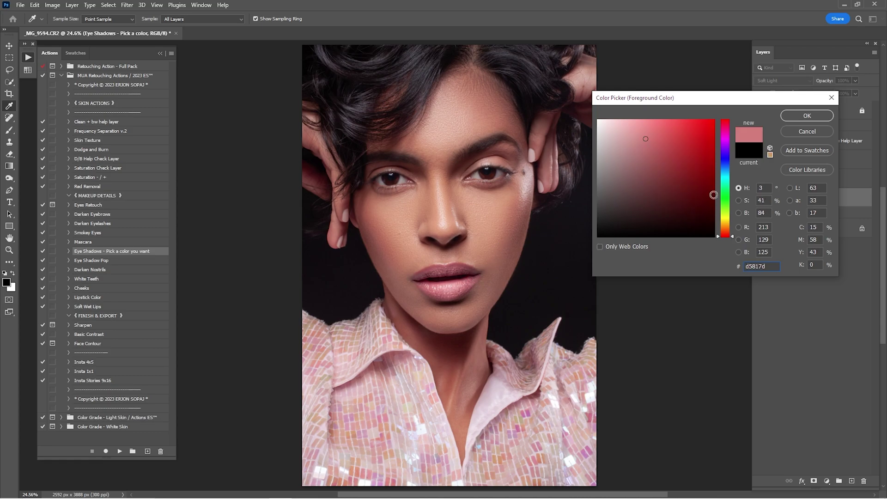
click(807, 131)
key(i)
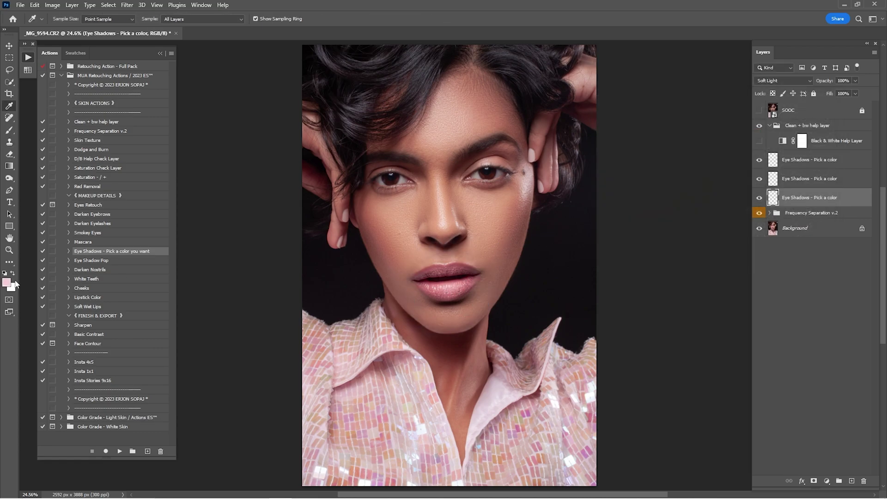
click(6, 283)
mouse_move(679, 156)
mouse_down()
mouse_move(664, 136)
mouse_move(687, 124)
mouse_move(680, 122)
mouse_up()
click(799, 118)
Brush red eye shadow at 30% opacity between the upper lid and the eyebrow of the subject's left eye
key(b)
scroll(471, 157, up, 5)
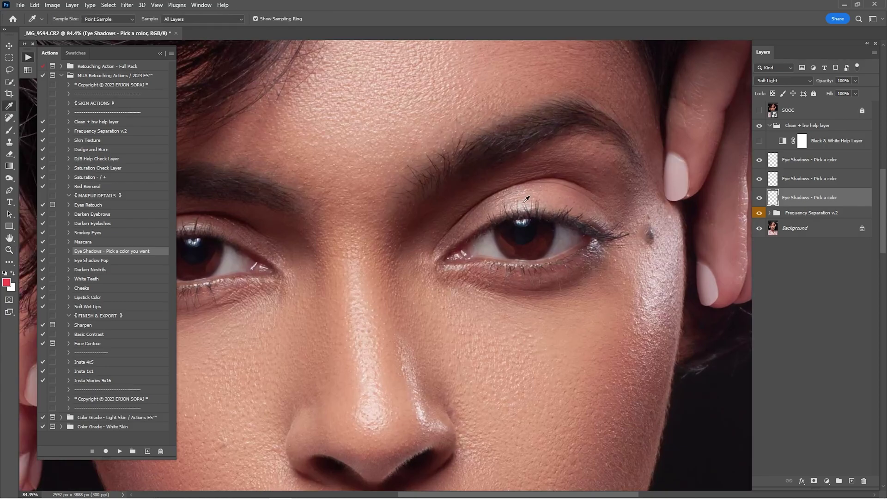
key(bracketright)
key(bracketleft)
key(bracketleft)
key(3)
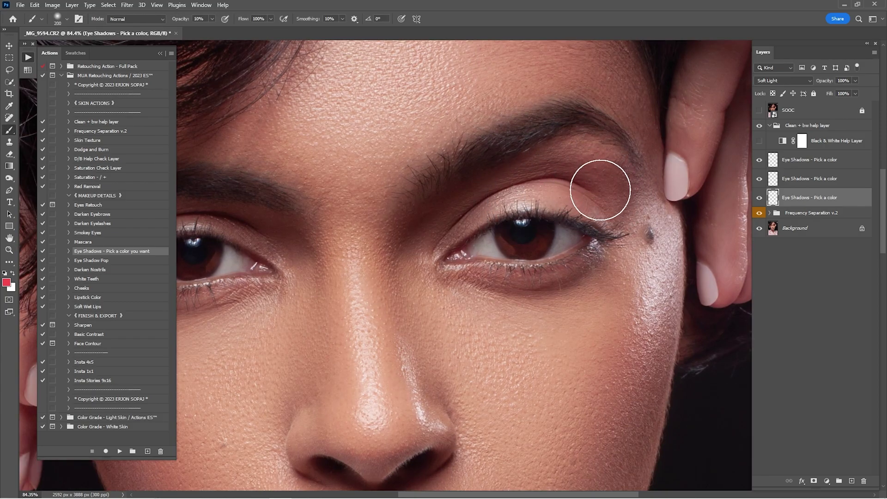
key(bracketleft)
mouse_move(610, 188)
mouse_down()
mouse_move(556, 169)
mouse_move(467, 206)
mouse_move(421, 251)
mouse_move(479, 203)
mouse_move(534, 176)
mouse_move(580, 171)
mouse_move(619, 206)
mouse_move(600, 161)
mouse_move(518, 174)
mouse_move(419, 260)
mouse_move(447, 224)
mouse_up()
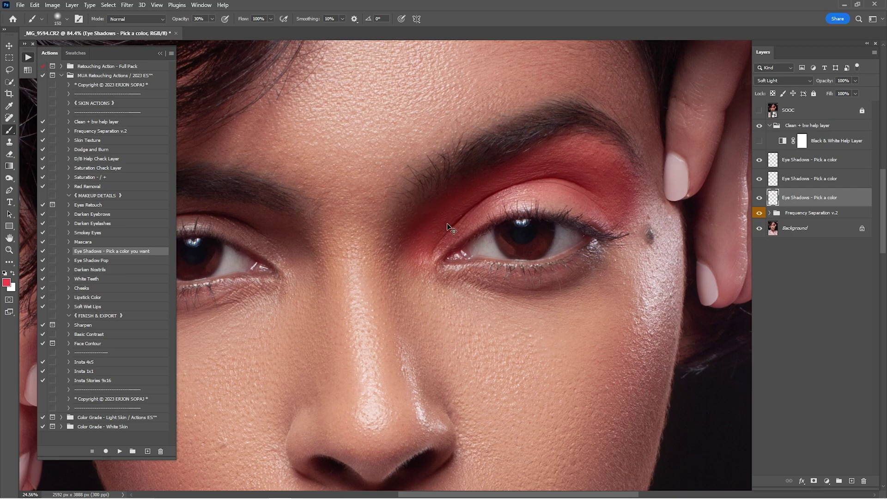
Toggle the red eye shadow layer's visibility to compare the makeup on the whole portrait
key(ctrl+0)
click(759, 197)
click(759, 198)
Sample a rose pink from the lips as the foreground color and get the brush ready at the eyes
key(z)
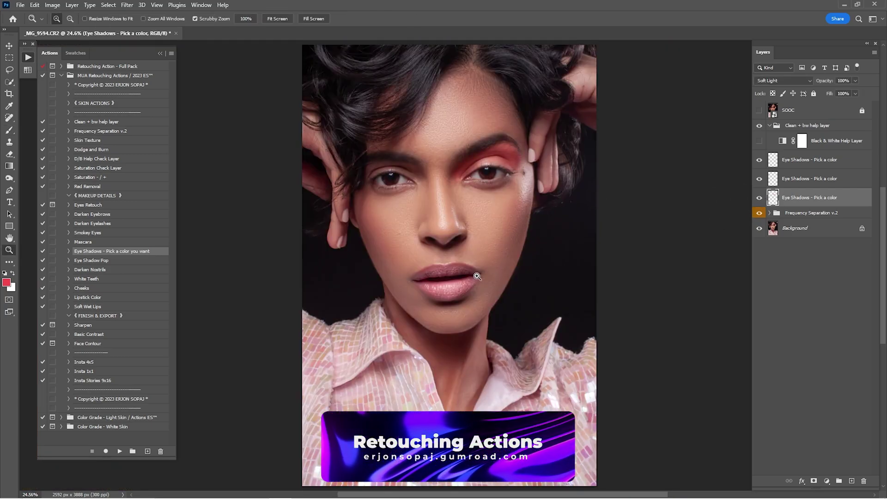
drag(477, 278, 498, 304)
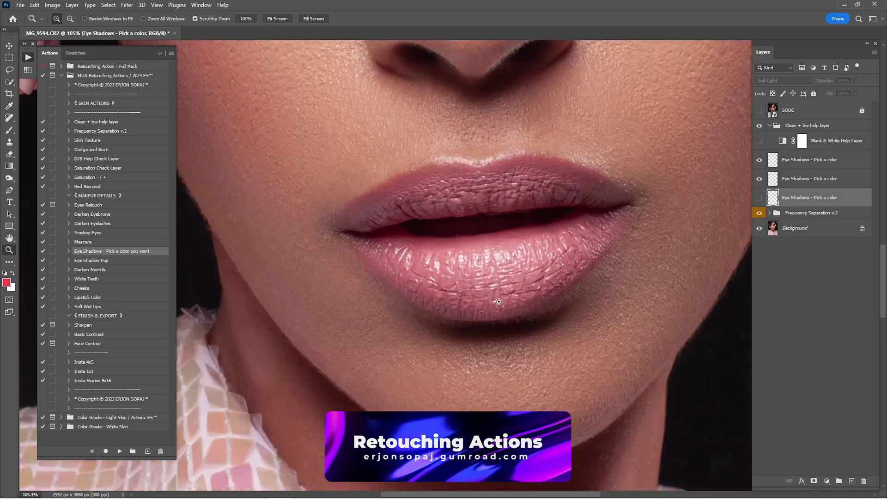
key(i)
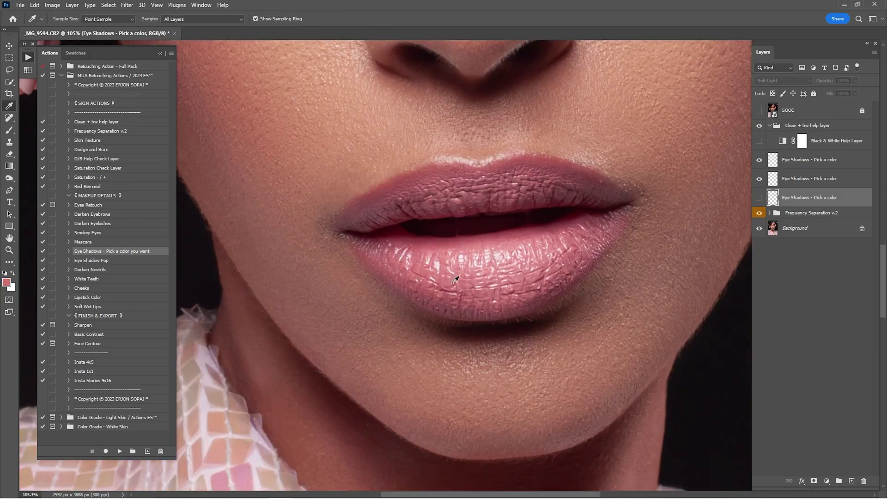
key(z)
mouse_move(611, 188)
mouse_down()
mouse_move(587, 189)
mouse_move(557, 294)
mouse_move(595, 273)
mouse_up()
key(z)
key(b)
Delete the red eye shadow layer and select the lower of the two remaining Eye Shadows layers
click(758, 197)
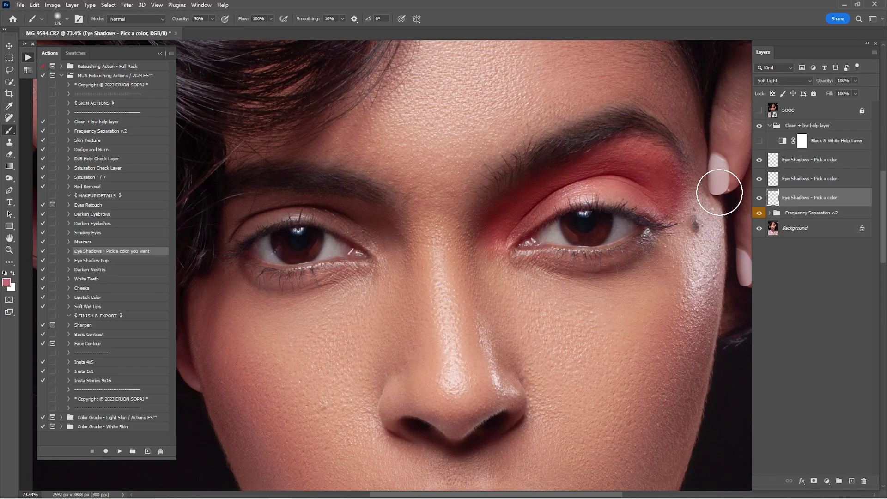
key(Delete)
click(813, 179)
Brush rose pink eye shadow at 30% opacity over the lids and creases of both eyes, adjusting the brush size as needed
key(bracketright)
key(bracketright)
key(bracketright)
key(bracketleft)
key(bracketleft)
mouse_move(658, 174)
mouse_down()
mouse_move(627, 173)
mouse_move(576, 189)
mouse_move(593, 171)
mouse_move(526, 211)
mouse_move(649, 181)
mouse_move(640, 161)
mouse_move(663, 199)
mouse_move(636, 156)
mouse_move(573, 173)
mouse_move(506, 223)
mouse_move(604, 158)
mouse_move(655, 192)
mouse_up()
key(bracketleft)
drag(524, 195, 674, 200)
mouse_move(520, 239)
mouse_down()
mouse_move(483, 214)
mouse_move(382, 214)
mouse_move(397, 220)
mouse_move(472, 211)
mouse_move(528, 248)
mouse_move(517, 229)
mouse_move(451, 219)
mouse_move(375, 232)
mouse_move(472, 223)
mouse_move(513, 208)
mouse_up()
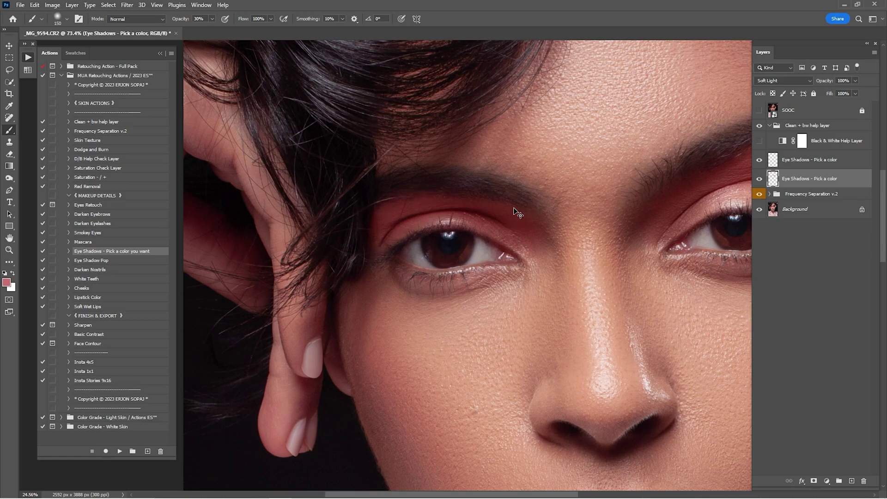
Check the rose eye shadow on the whole portrait and set its layer opacity to 50%
key(ctrl+0)
click(759, 179)
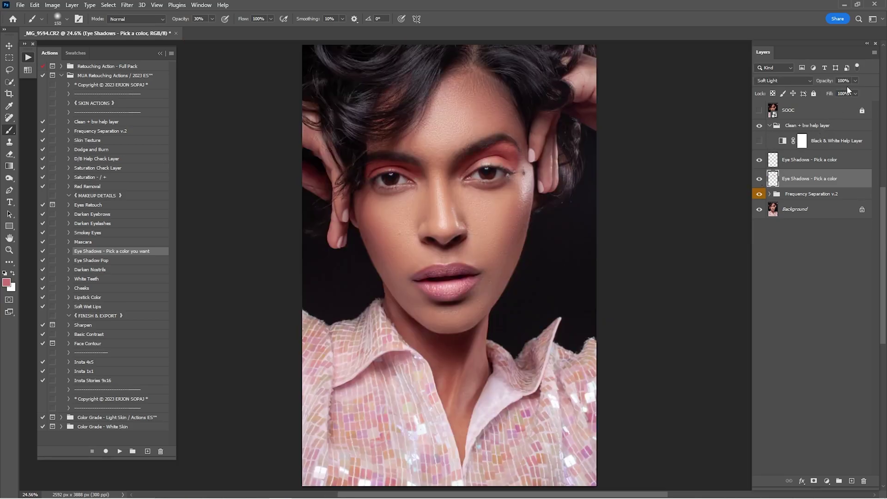
text(50)
On the upper Eye Shadows layer, brush light pink (#d89293) over the upper eyelids of both eyes
click(793, 164)
key(z)
drag(501, 167, 573, 169)
click(10, 283)
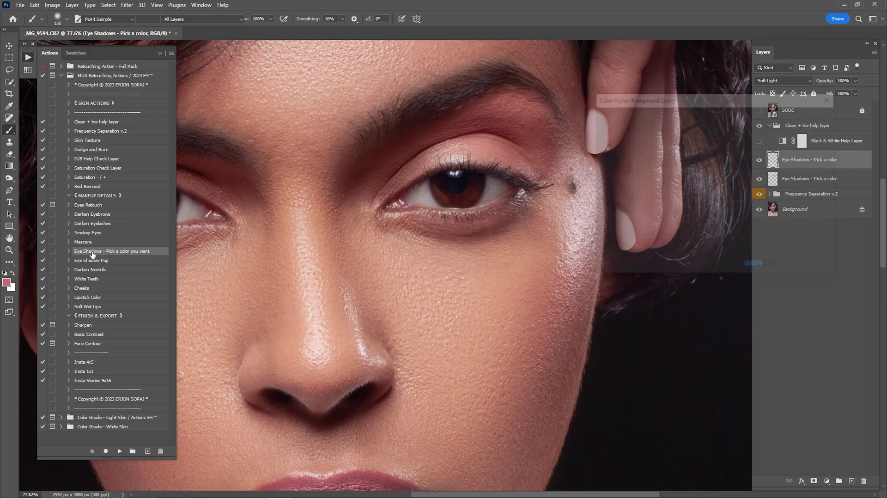
click(636, 137)
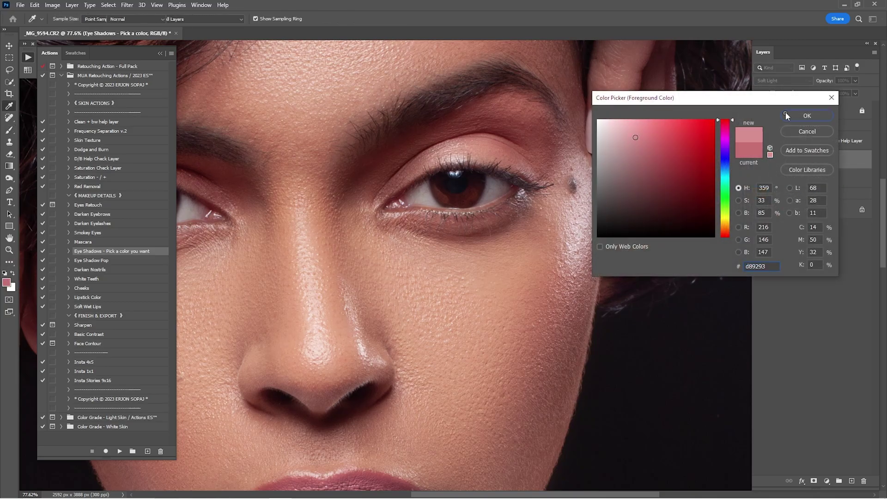
click(807, 115)
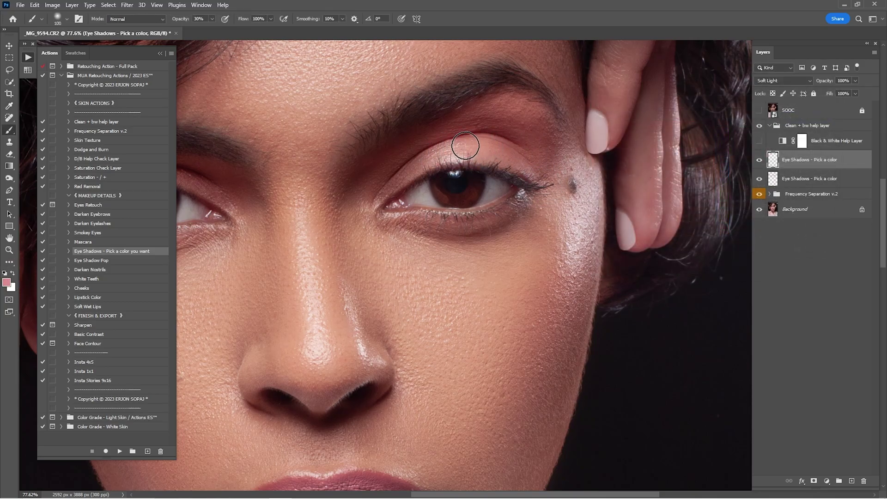
scroll(382, 168, left, 5)
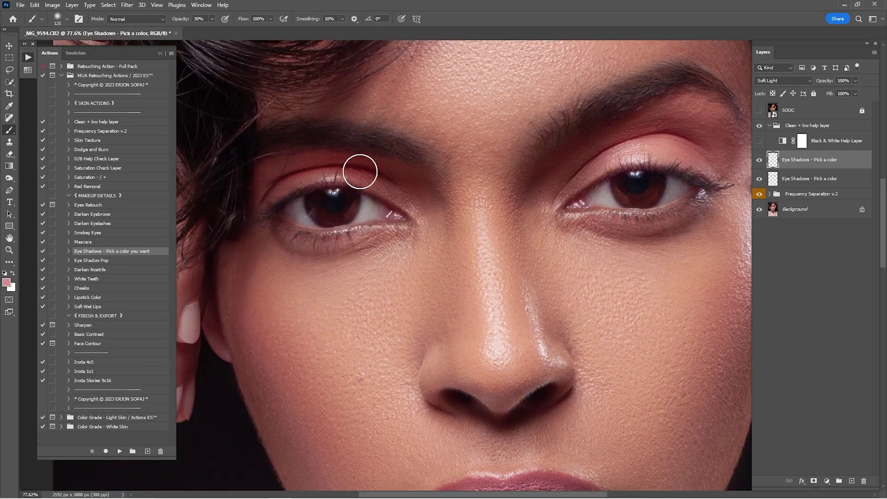
scroll(350, 174, right, 5)
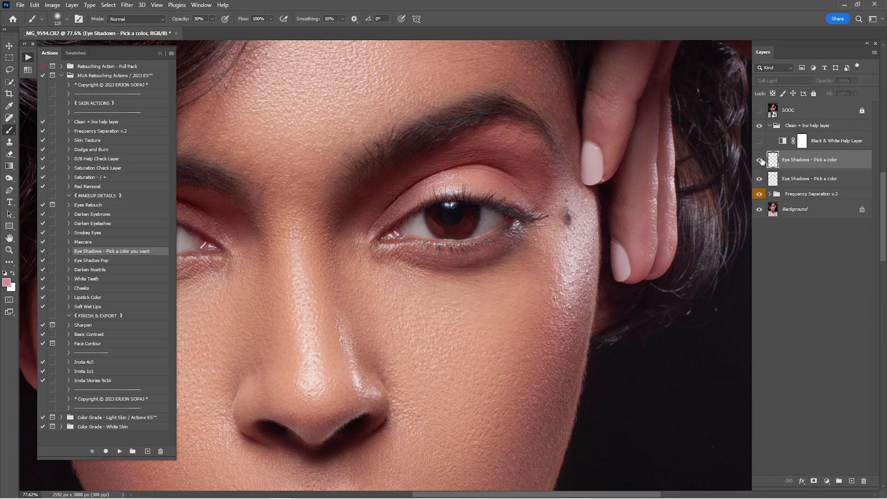
Choose a dark red foreground color and brush it into the outer corners and creases of both eyes
click(6, 283)
click(673, 179)
click(796, 115)
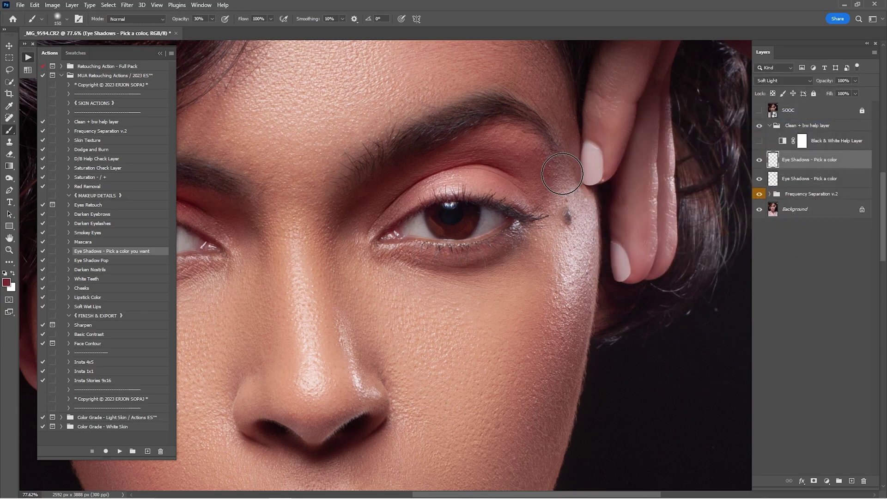
mouse_move(528, 172)
mouse_down()
mouse_move(392, 190)
mouse_move(367, 234)
mouse_move(400, 174)
mouse_move(402, 183)
mouse_move(428, 158)
mouse_move(551, 166)
mouse_up()
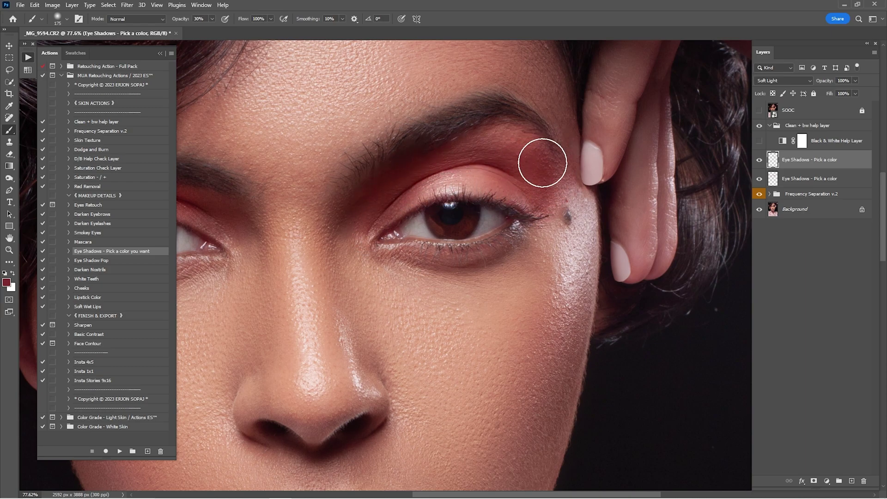
scroll(548, 200, left, 5)
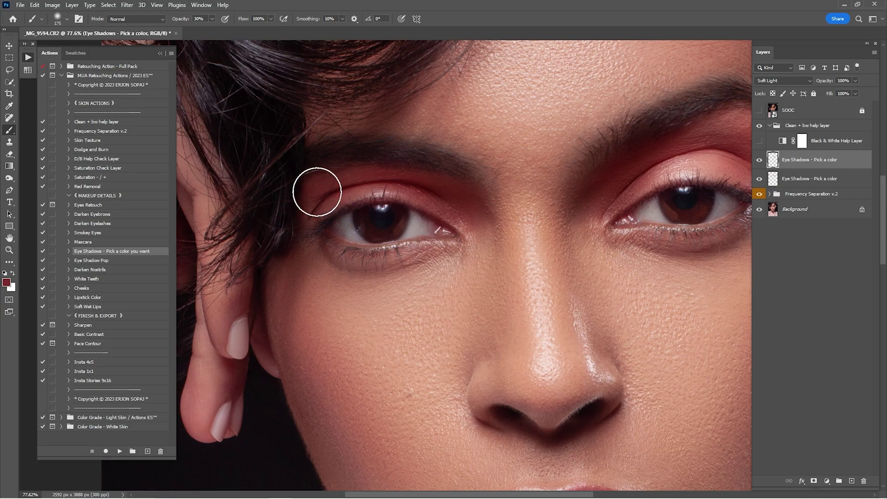
Compare the portrait with and without the upper Eye Shadows layer, and lower that layer's opacity
key(ctrl+0)
click(759, 161)
click(759, 161)
click(759, 160)
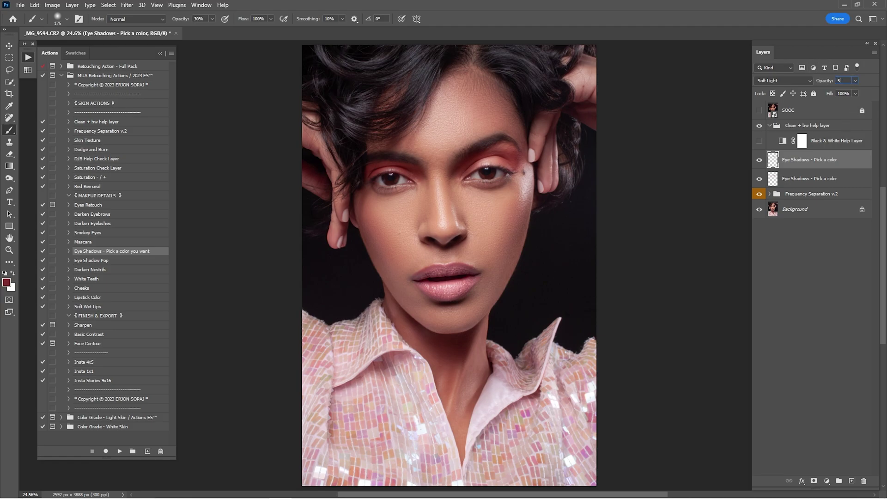
Toggle the SOOC layer's visibility to compare the original photo with the retouched portrait
click(759, 112)
click(759, 111)
click(760, 113)
click(760, 113)
Run the Smokey Eyes action to add a masked darkening layer above the eye shadow layers
click(104, 260)
click(92, 234)
click(120, 450)
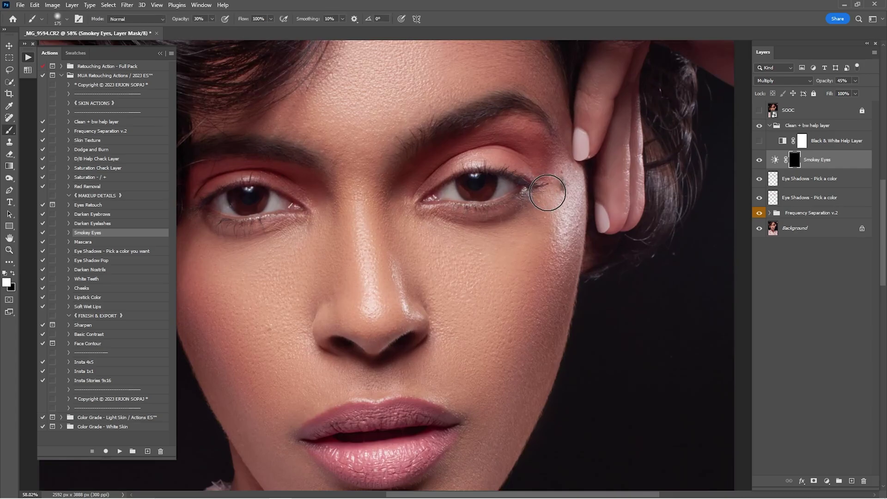
Paint white on the Smokey Eyes mask at 30% opacity to darken the outer corners and creases of both eyes
key(bracketright)
key(bracketright)
drag(539, 154, 501, 156)
key(bracketleft)
key(bracketleft)
key(bracketright)
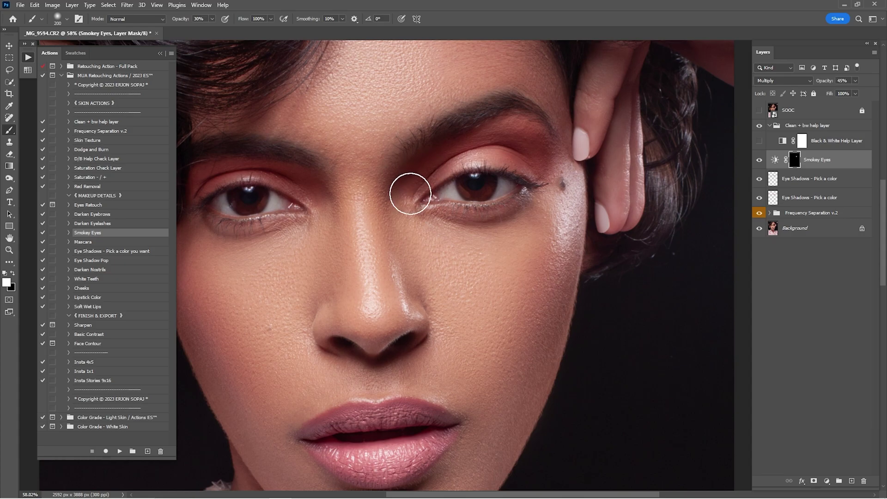
drag(342, 193, 559, 194)
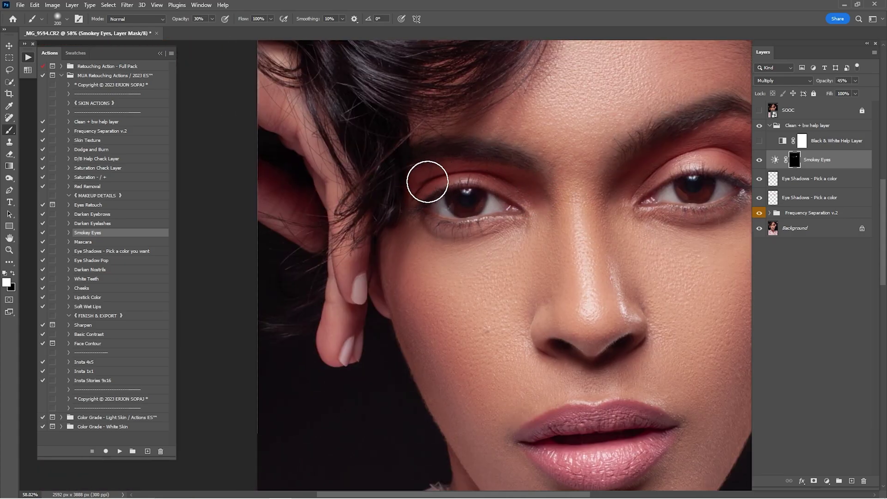
key(bracketleft)
Toggle the Smokey Eyes layer to compare its effect on the whole portrait, and set its opacity to 27%
key(ctrl+0)
click(759, 160)
click(759, 160)
click(758, 161)
click(759, 161)
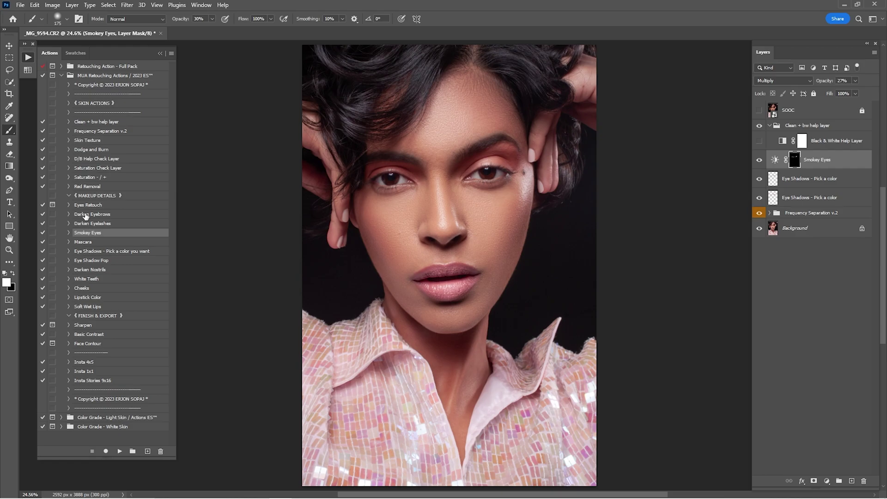
Run the Darken Eyelashes action and paint white on its mask at 100% opacity along the upper lashes of the eye nearest the highlighted cheekbone
click(101, 222)
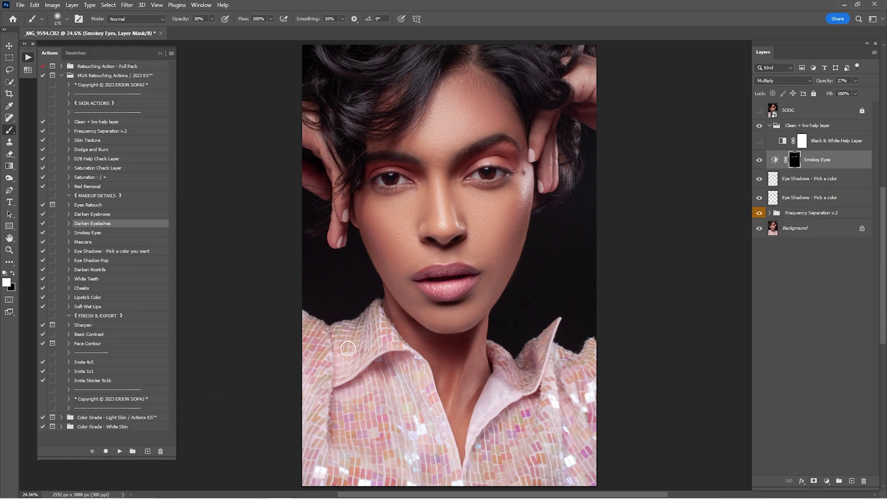
key(z)
drag(493, 169, 582, 160)
key(0)
key(bracketleft)
key(bracketleft)
key(bracketleft)
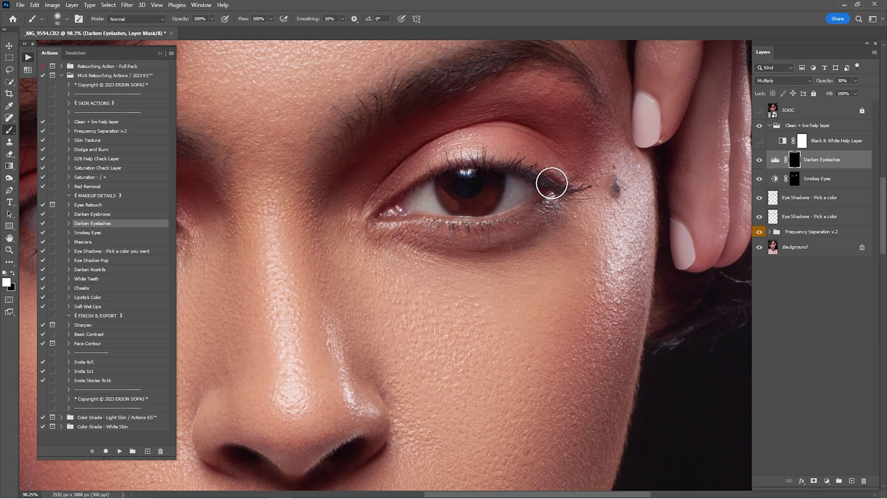
key(bracketleft)
mouse_move(575, 192)
mouse_down()
mouse_move(496, 168)
mouse_move(447, 170)
mouse_move(462, 165)
mouse_move(409, 186)
mouse_move(391, 204)
mouse_up()
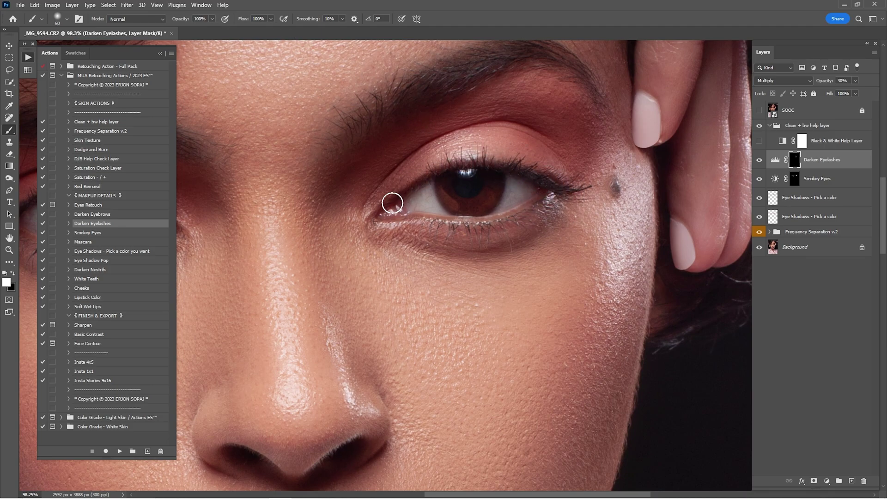
Paint white on the Darken Eyelashes mask over the remaining upper and lower lashes of both eyes
key(bracketright)
drag(558, 191, 520, 165)
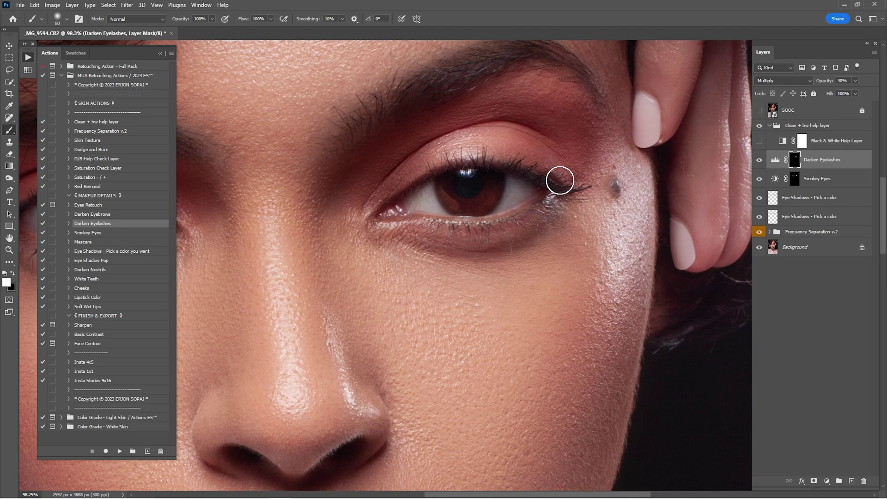
mouse_move(371, 204)
mouse_down()
mouse_move(427, 202)
mouse_move(513, 216)
mouse_move(425, 198)
mouse_move(382, 210)
mouse_move(361, 245)
mouse_move(445, 247)
mouse_up()
key(bracketright)
key(bracketleft)
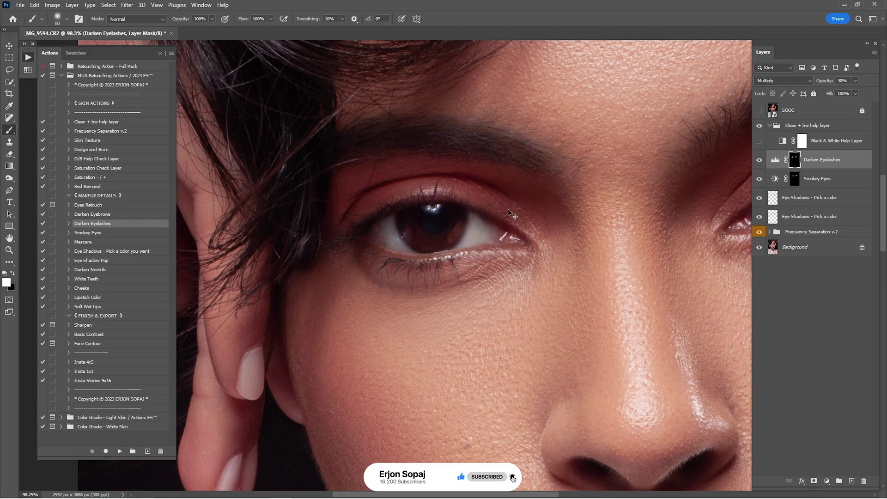
Toggle the Darken Eyelashes layer to compare its effect on the whole portrait, and set its opacity to 22%
key(ctrl+0)
click(759, 160)
click(758, 161)
click(759, 161)
click(759, 160)
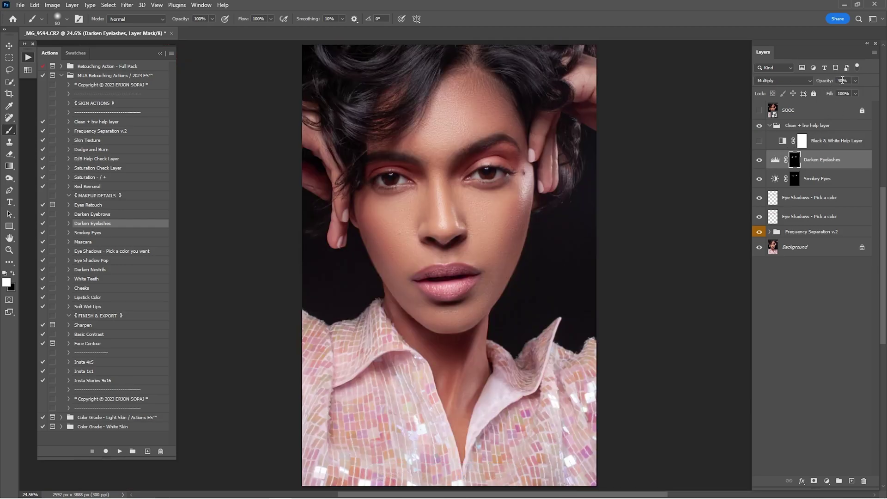
text(2)
Run the Eyes Retouch action with its default settings to add the Eyes Retouch layer group
click(101, 205)
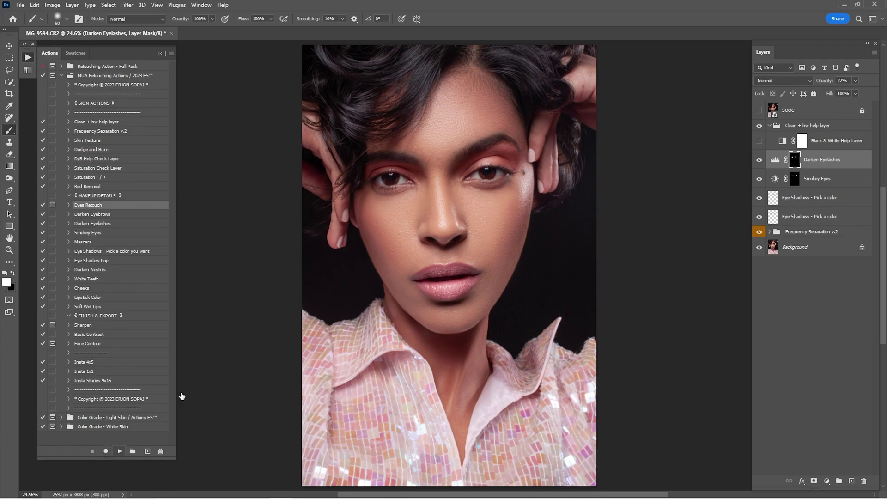
click(120, 451)
key(Return)
key(Return)
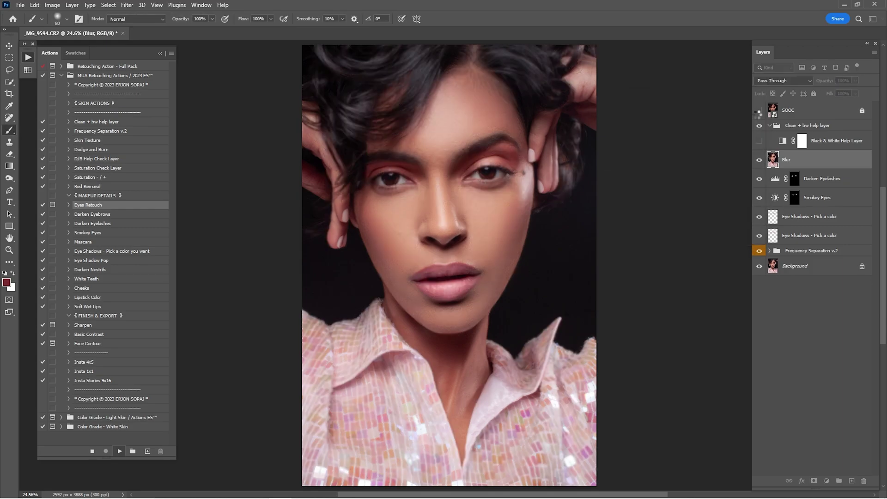
Paint white on the Brightening mask over the whites of both eyes and set the layer's opacity to 50%
click(803, 211)
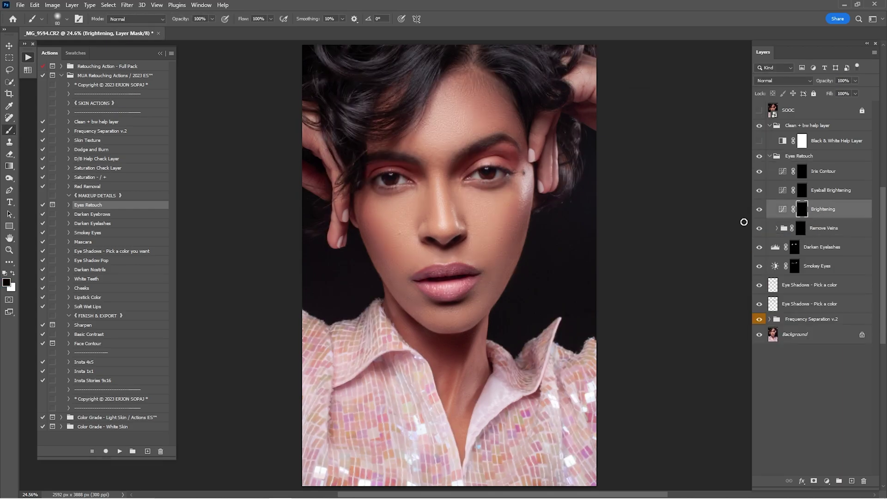
scroll(481, 173, up, 5)
key(x)
key(bracketleft)
key(bracketleft)
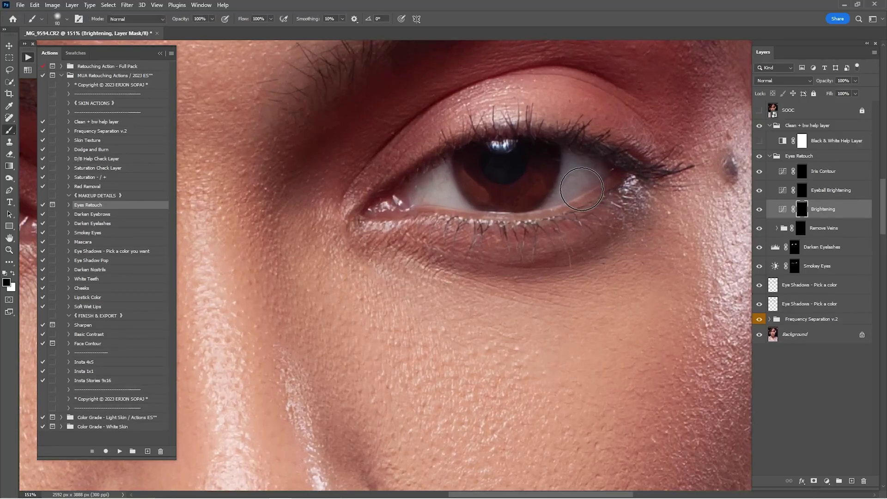
key(bracketleft)
mouse_move(455, 198)
mouse_down()
mouse_move(422, 182)
mouse_move(474, 178)
mouse_move(646, 230)
mouse_up()
mouse_move(423, 243)
mouse_down()
mouse_move(436, 254)
mouse_move(425, 229)
mouse_up()
key(bracketleft)
mouse_move(290, 232)
mouse_down()
mouse_move(267, 235)
mouse_move(303, 267)
mouse_up()
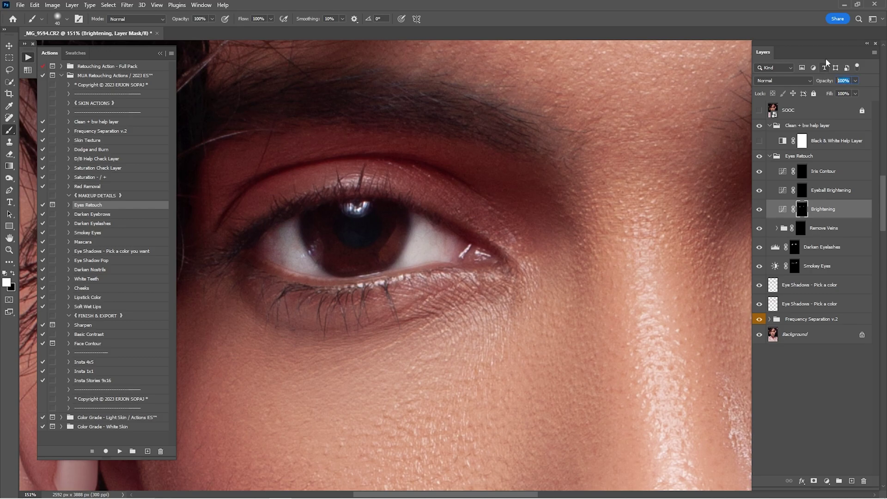
text(50)
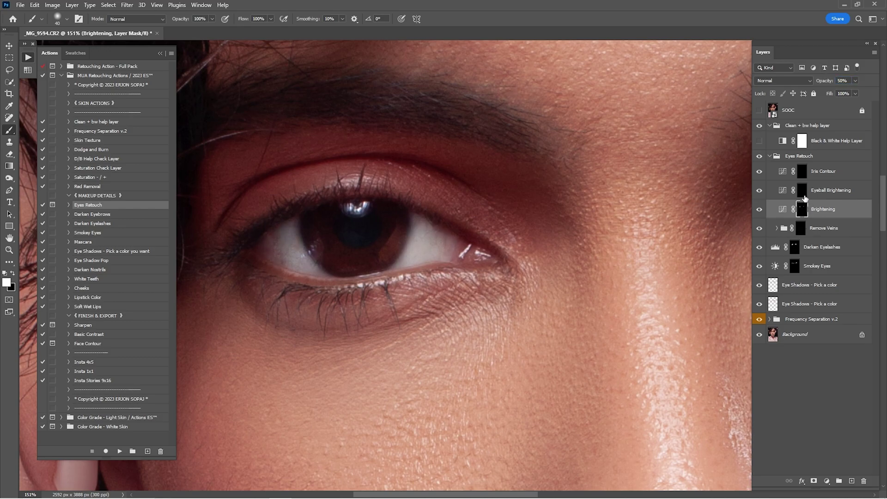
Paint white on the Eyeball Brightening mask over the irises of both eyes
click(804, 198)
mouse_move(340, 231)
mouse_down()
mouse_move(510, 276)
mouse_move(513, 295)
mouse_move(515, 269)
mouse_move(469, 251)
mouse_move(444, 255)
mouse_move(497, 268)
mouse_move(504, 265)
mouse_move(461, 264)
mouse_move(509, 253)
mouse_move(440, 248)
mouse_move(510, 254)
mouse_up()
click(760, 190)
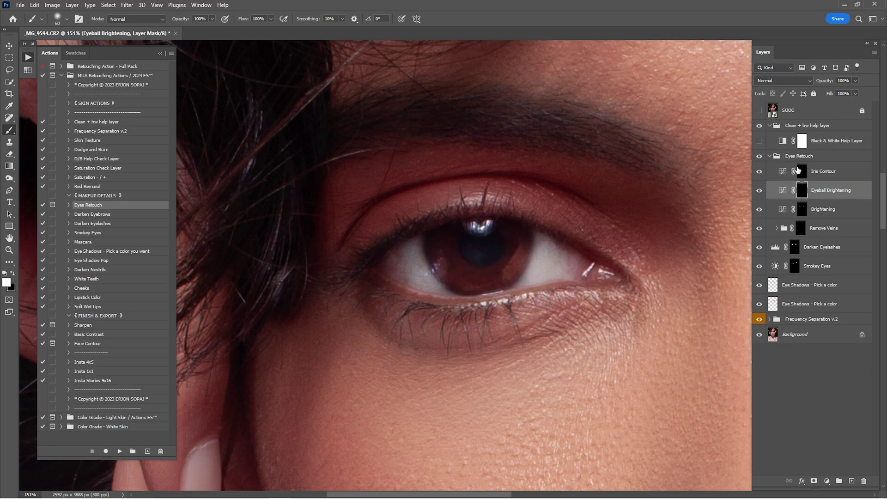
mouse_move(692, 236)
mouse_down()
mouse_move(552, 233)
mouse_move(323, 297)
mouse_up()
drag(546, 249, 573, 280)
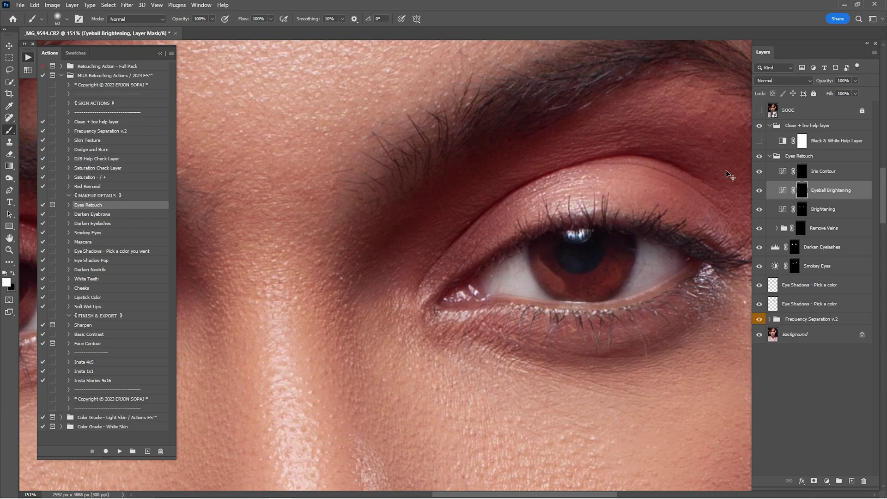
Toggle the Eyes Retouch group to compare its effect on the whole portrait, and set the Eyeball Brightening layer's opacity to 50%
key(ctrl+0)
click(759, 158)
click(759, 158)
click(759, 158)
click(759, 158)
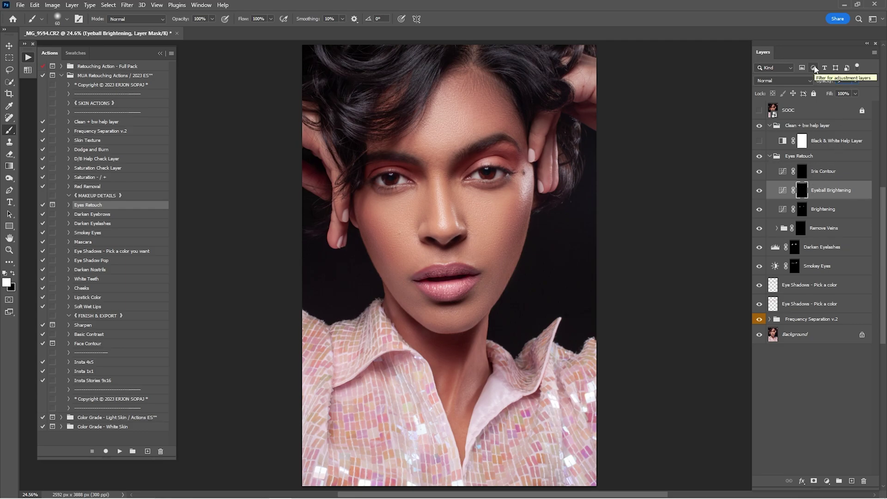
text(50)
Compare the portrait with and without the Eyes Retouch group, collapse the group and set its opacity to 75%
click(759, 157)
click(759, 157)
click(759, 157)
click(759, 157)
key(ctrl+2)
click(770, 157)
click(797, 157)
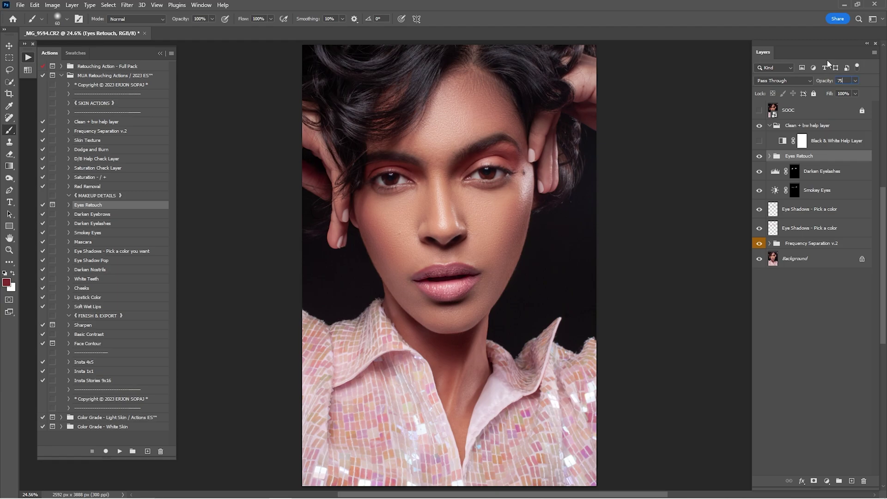
Toggle the SOOC layer's visibility to compare the original photo with the current eye retouch
click(759, 111)
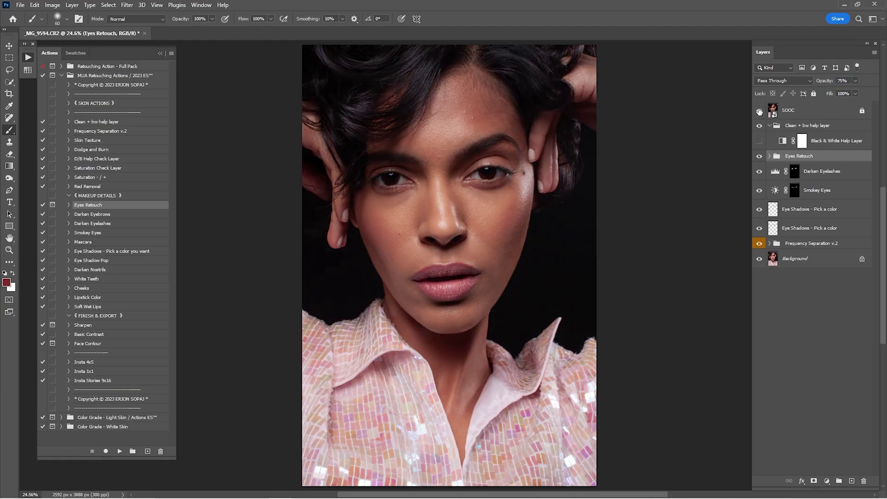
click(759, 109)
click(759, 110)
click(759, 110)
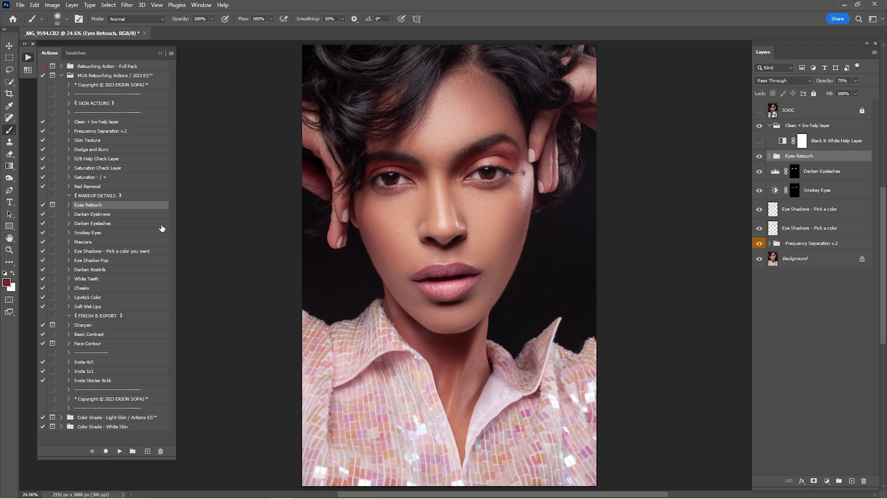
Run the Cheeks action and paint white on the Cherry Cheeks mask with a large brush at 20% opacity over both cheeks
click(92, 289)
click(120, 451)
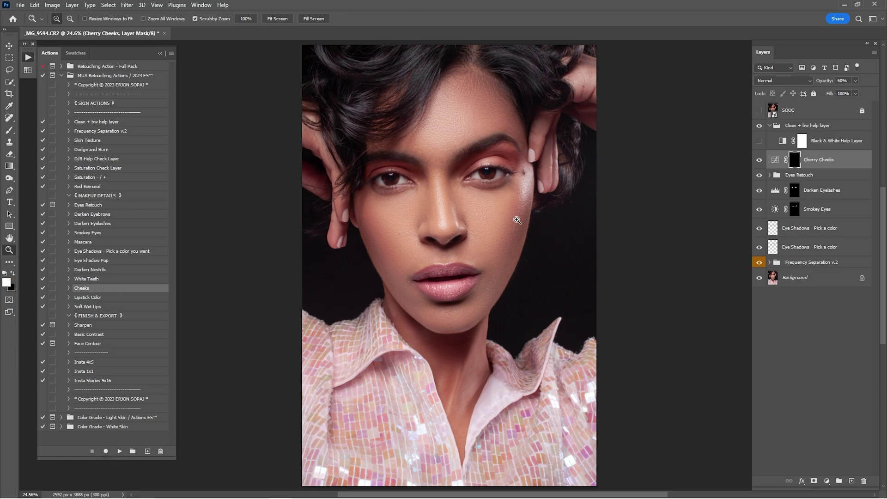
drag(516, 220, 539, 242)
key(b)
key(2)
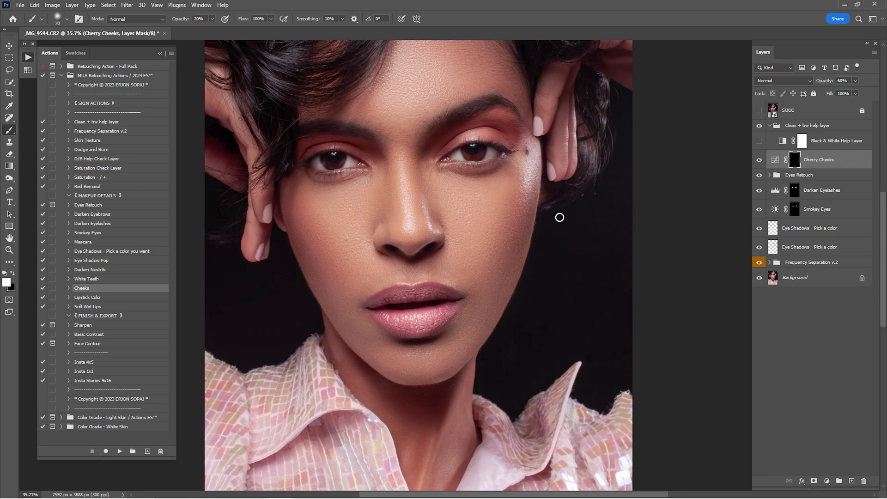
key(bracketright)
key(bracketright)
key(bracketright)
key(bracketright)
key(bracketright)
key(bracketright)
key(bracketright)
key(bracketright)
key(bracketright)
key(bracketright)
key(bracketright)
key(bracketright)
mouse_move(309, 236)
mouse_down()
mouse_move(339, 273)
mouse_move(323, 247)
mouse_move(348, 254)
mouse_up()
key(bracketleft)
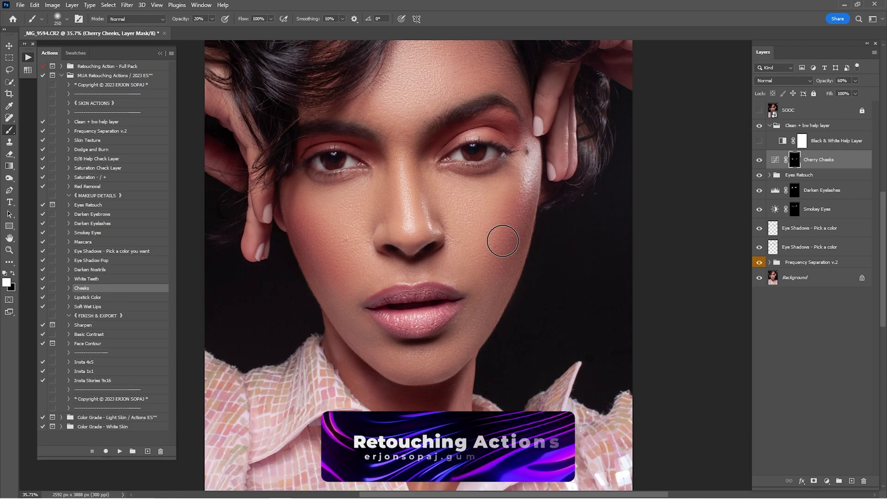
key(bracketright)
key(bracketright)
key(bracketright)
key(bracketright)
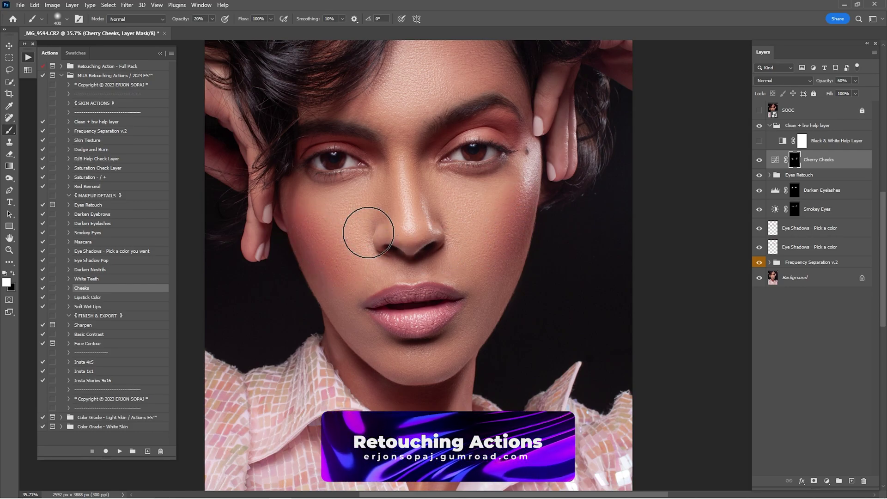
Toggle the Cherry Cheeks layer's visibility to compare the blush on the whole portrait
key(ctrl+0)
click(759, 160)
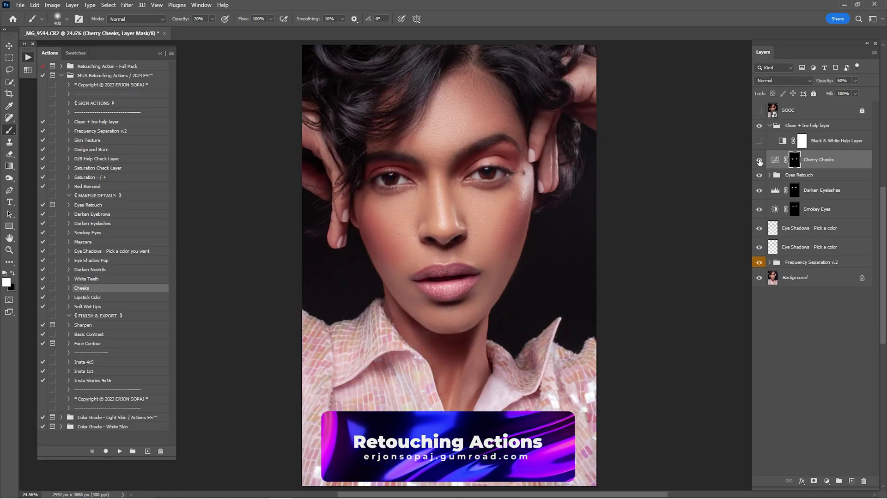
click(763, 160)
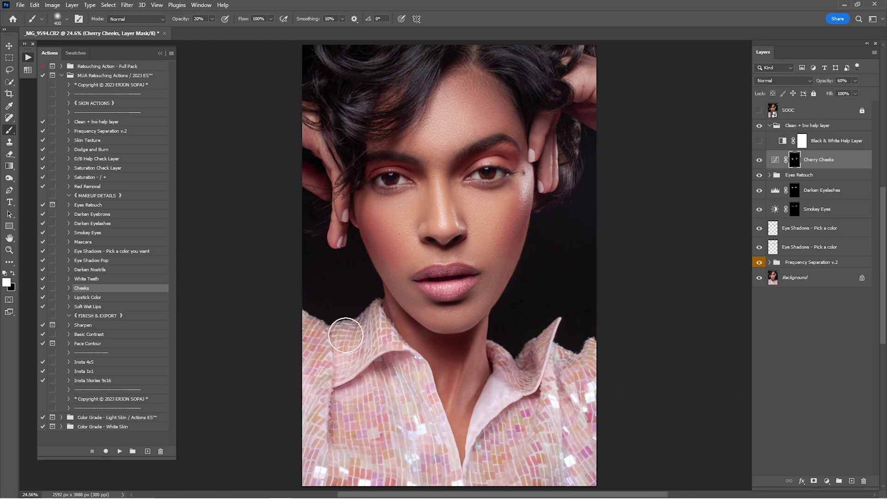
Run the Lipstick Color action and paint white on the Lipstick Colors mask at 100% opacity over the upper and lower lips
click(93, 298)
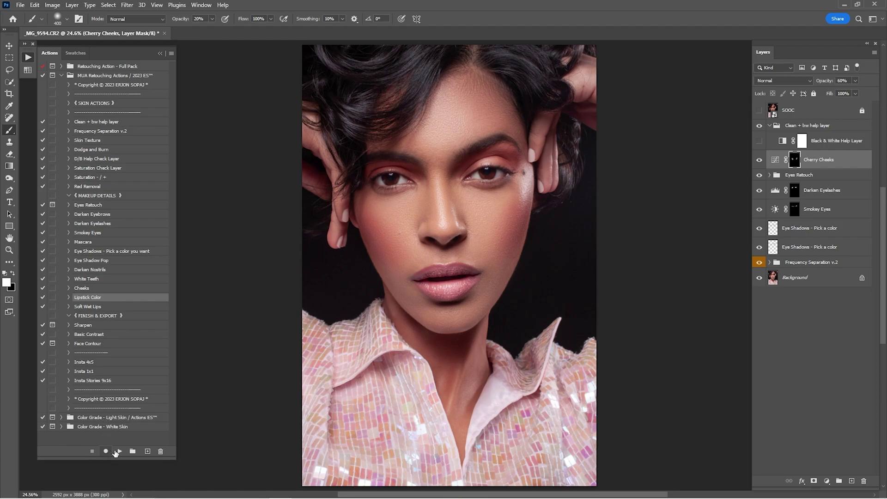
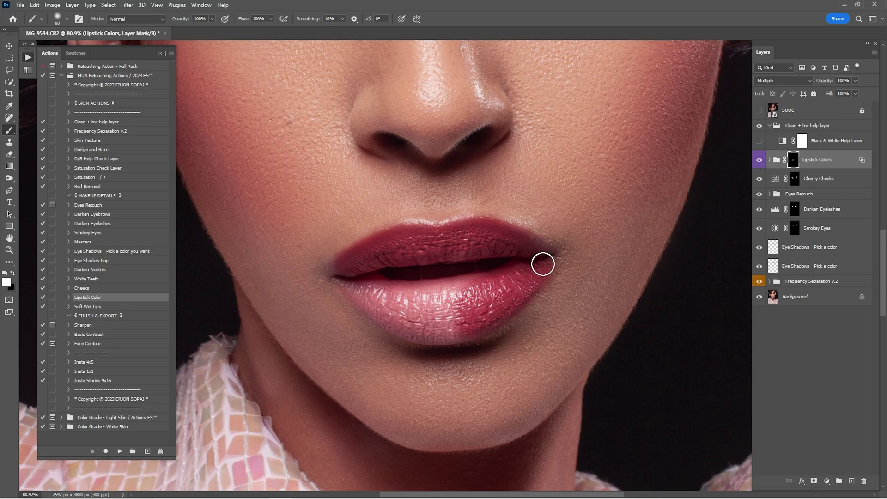
key(bracketright)
key(bracketleft)
key(bracketleft)
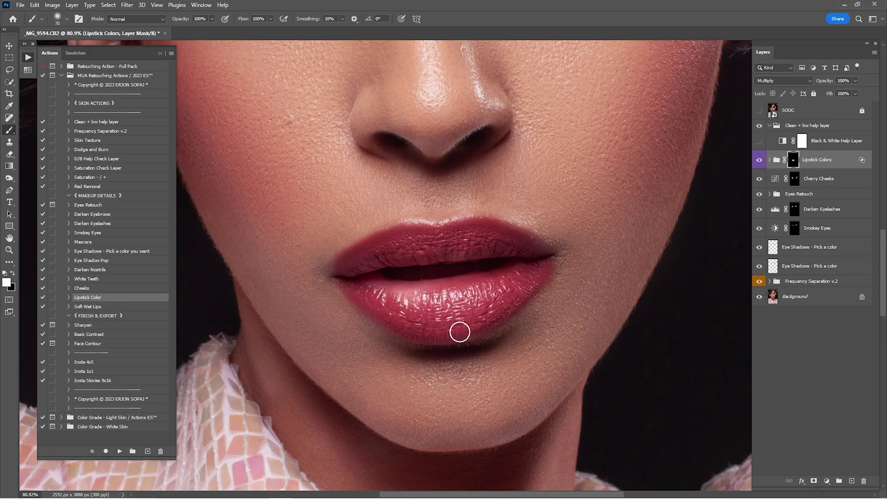
key(bracketleft)
mouse_move(437, 291)
mouse_down()
mouse_move(374, 280)
mouse_move(366, 262)
mouse_move(335, 265)
mouse_move(369, 305)
mouse_move(417, 327)
mouse_move(484, 318)
mouse_move(535, 277)
mouse_move(542, 250)
mouse_move(501, 231)
mouse_move(465, 232)
mouse_move(365, 247)
mouse_move(333, 268)
mouse_move(383, 317)
mouse_move(426, 336)
mouse_move(485, 320)
mouse_up()
key(bracketright)
key(bracketleft)
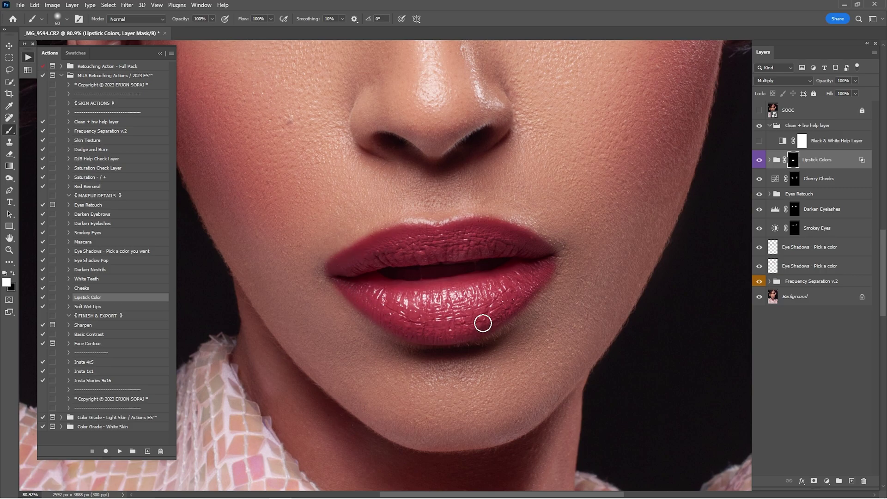
Check the Lipstick Colors mask's coverage of the lips with the red mask overlay, and view the whole portrait
key(backslash)
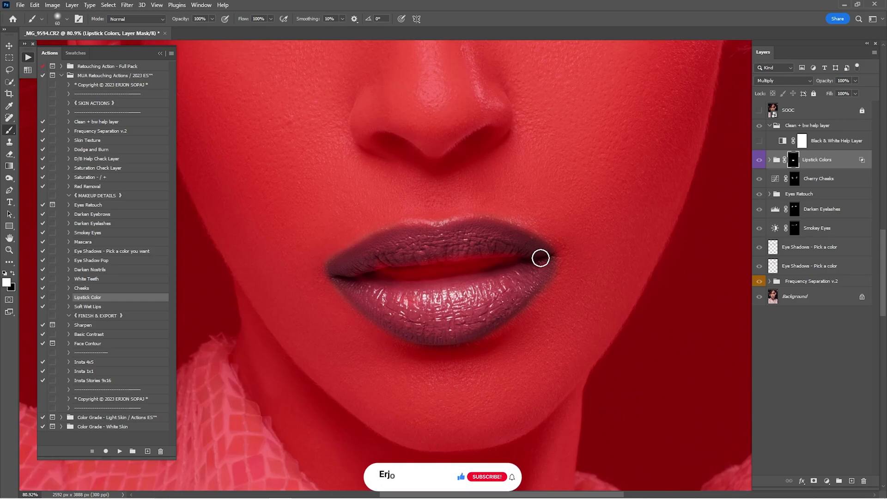
key(backslash)
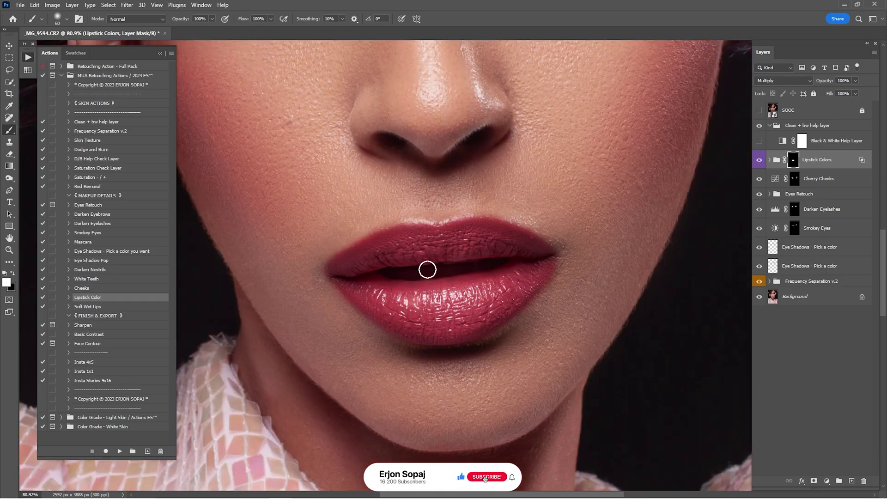
key(ctrl+0)
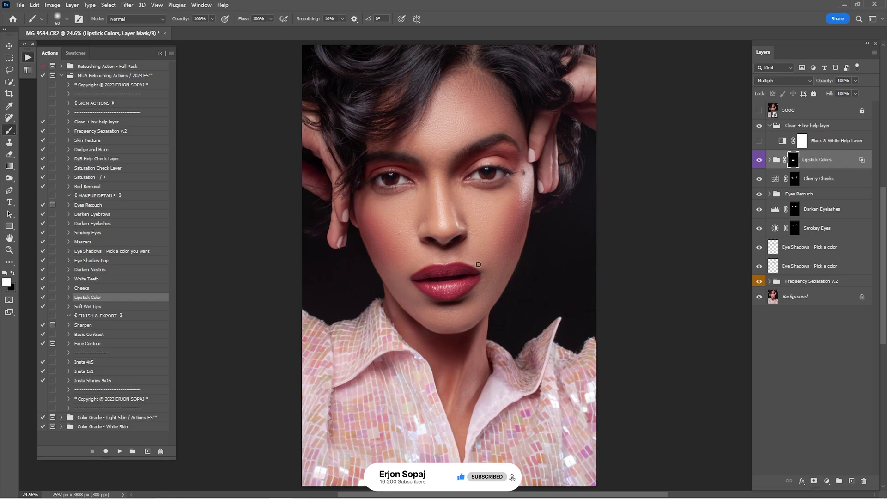
Compare the lipstick shades in the Lipstick Colors group by showing Color Fill 10 through Color Fill 1 one at a time
click(770, 160)
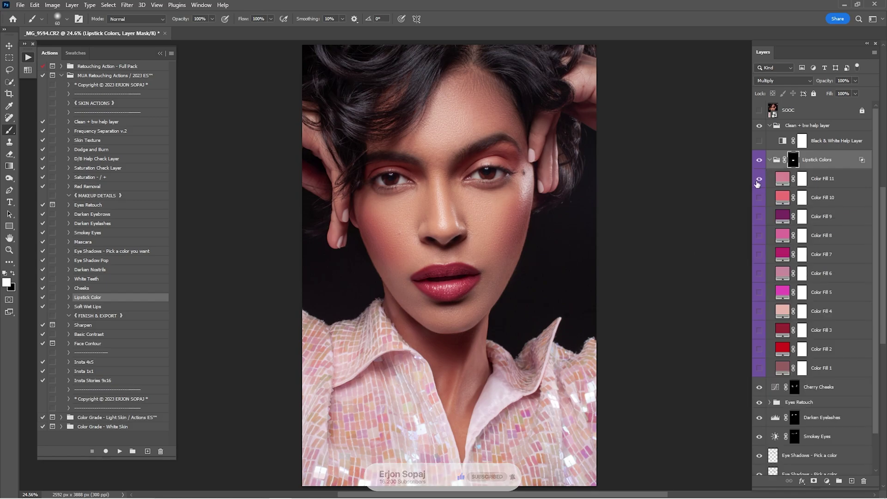
click(758, 180)
click(758, 197)
click(758, 198)
click(759, 217)
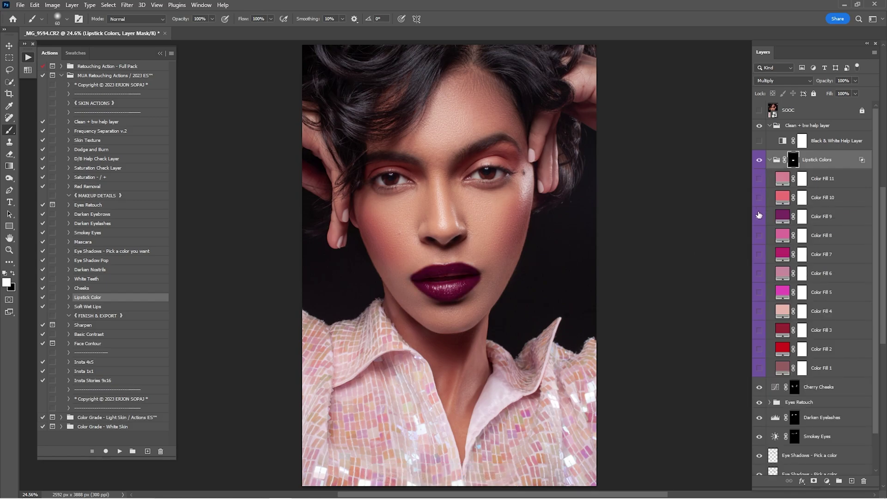
click(759, 217)
click(759, 236)
click(759, 235)
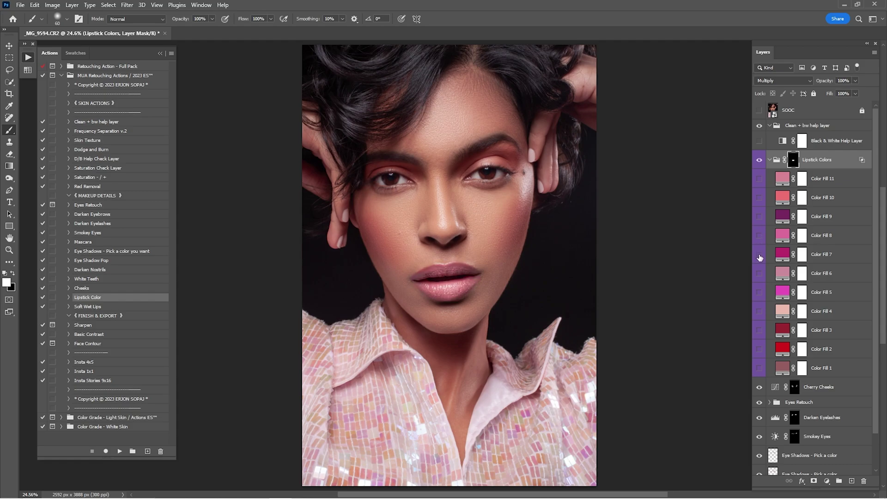
click(759, 254)
click(759, 254)
click(759, 273)
click(759, 273)
click(759, 292)
click(759, 292)
click(759, 311)
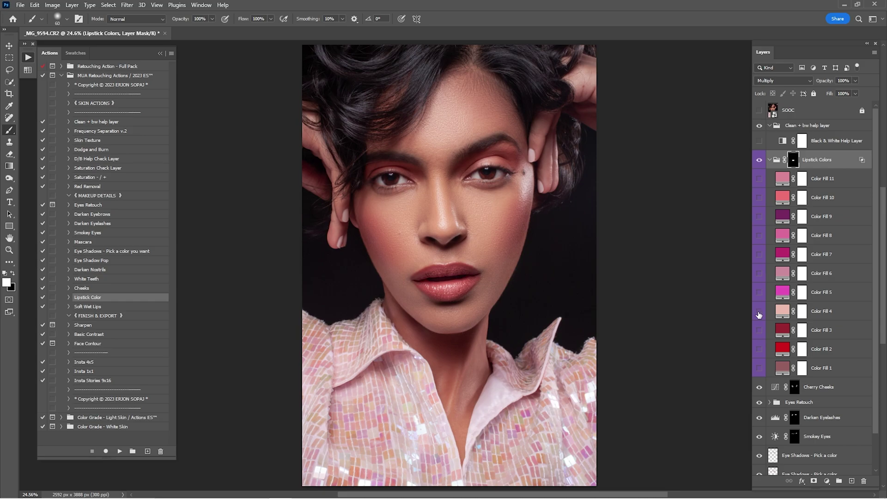
click(759, 311)
click(759, 329)
click(759, 330)
click(759, 349)
click(759, 349)
click(758, 368)
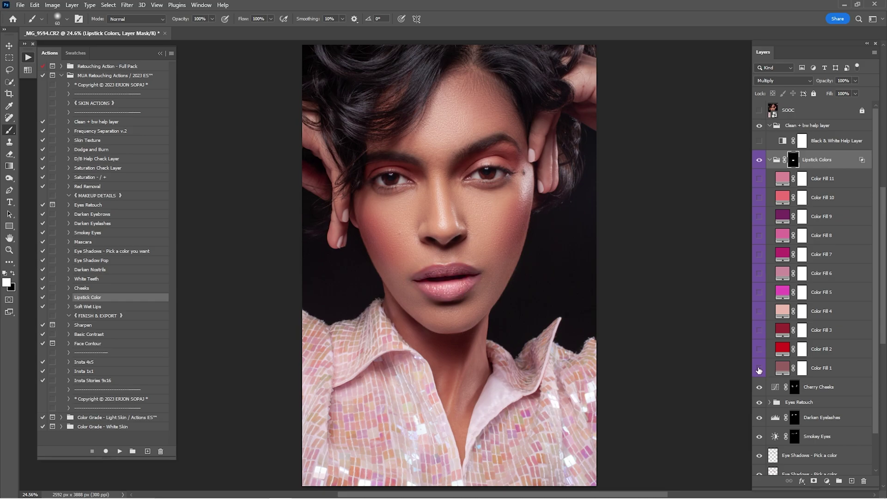
click(759, 368)
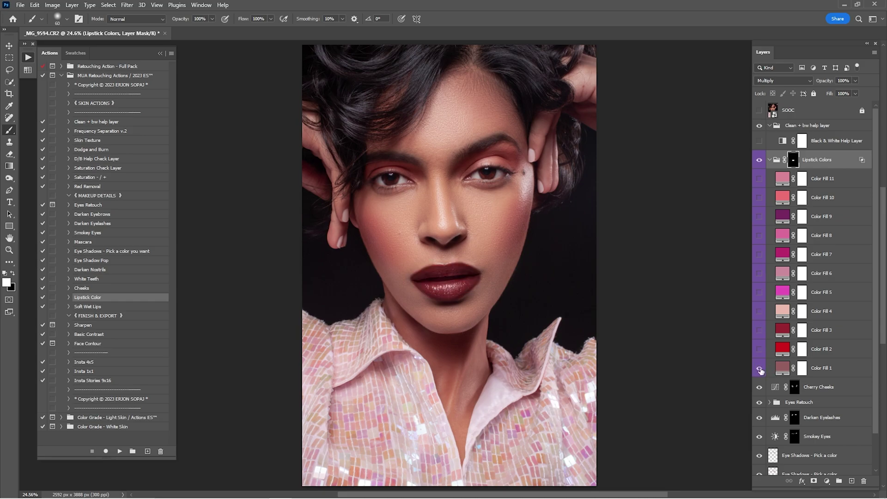
click(759, 368)
click(759, 368)
Try custom blue and purple shades for the Color Fill 1 lipstick color
double_click(782, 368)
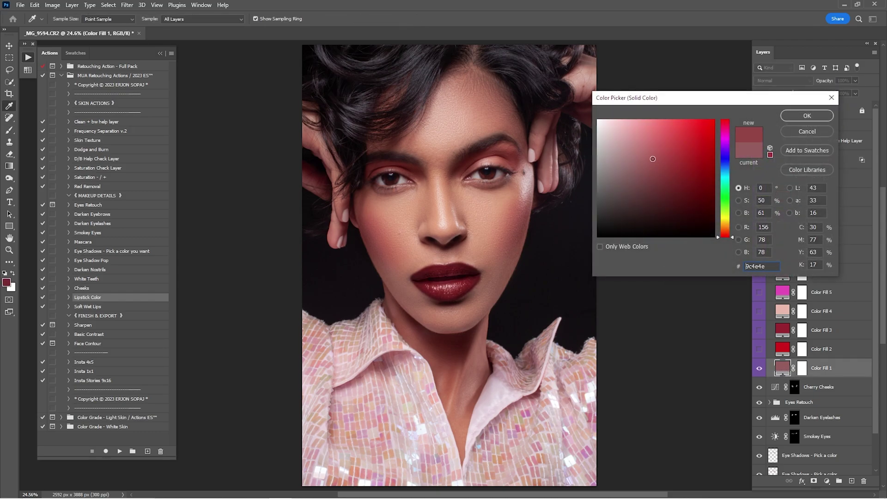
mouse_move(653, 159)
mouse_down()
mouse_move(614, 128)
mouse_move(669, 142)
mouse_move(685, 128)
mouse_move(727, 159)
mouse_move(731, 206)
mouse_up()
click(686, 167)
click(726, 144)
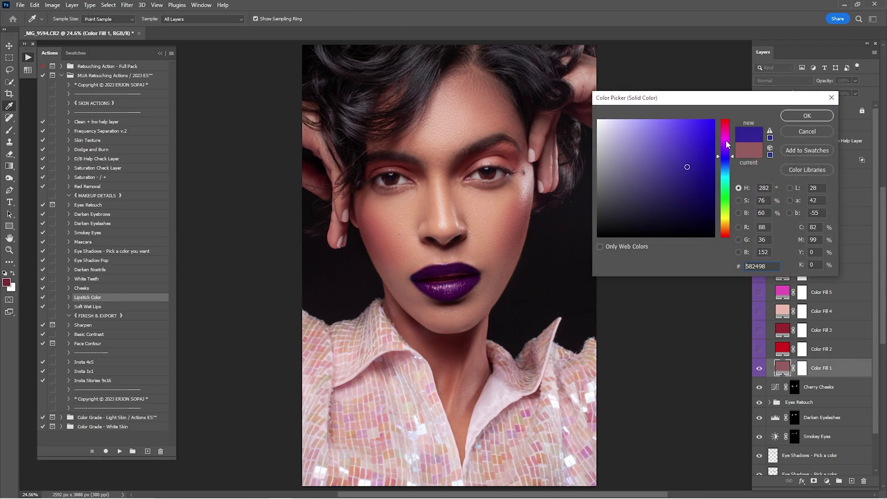
drag(726, 145, 728, 133)
click(807, 132)
Choose Color Fill 4 as the lipstick shade, hiding Color Fill 1
click(759, 369)
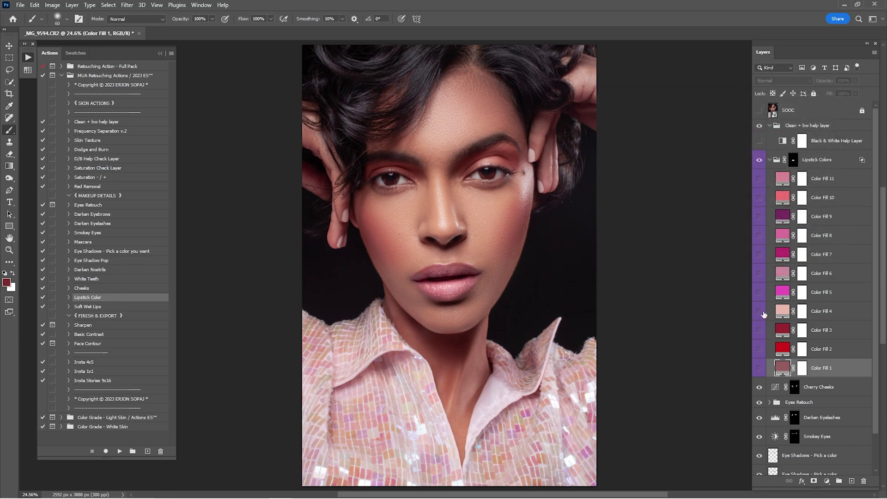
click(760, 312)
click(781, 310)
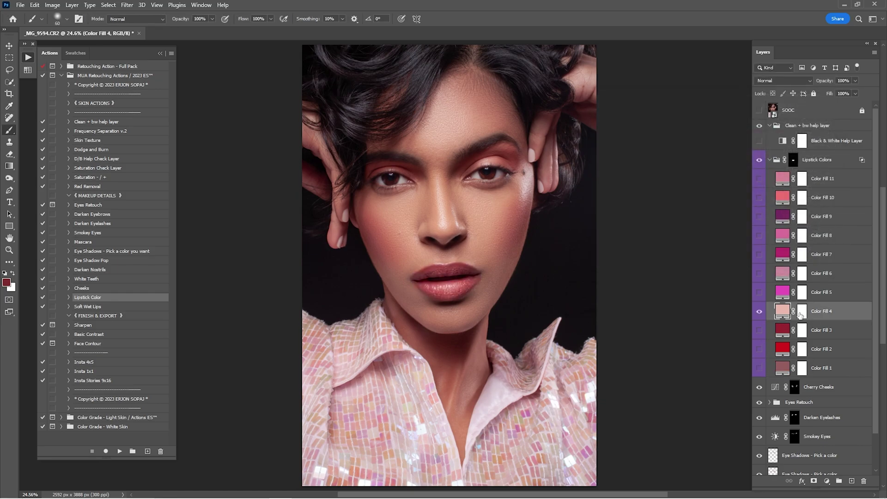
Compare the lips with and without the Lipstick Colors group and set the group's opacity to 20%
click(770, 160)
click(796, 162)
click(759, 160)
click(759, 160)
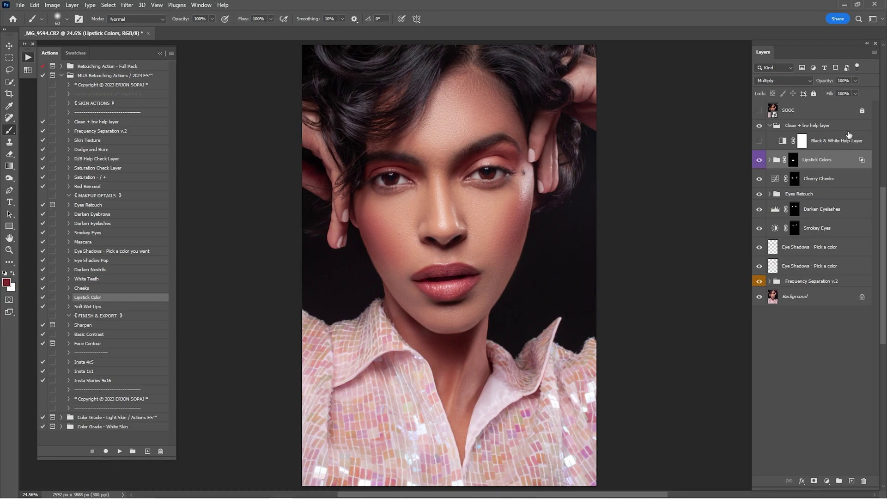
click(848, 82)
text(20)
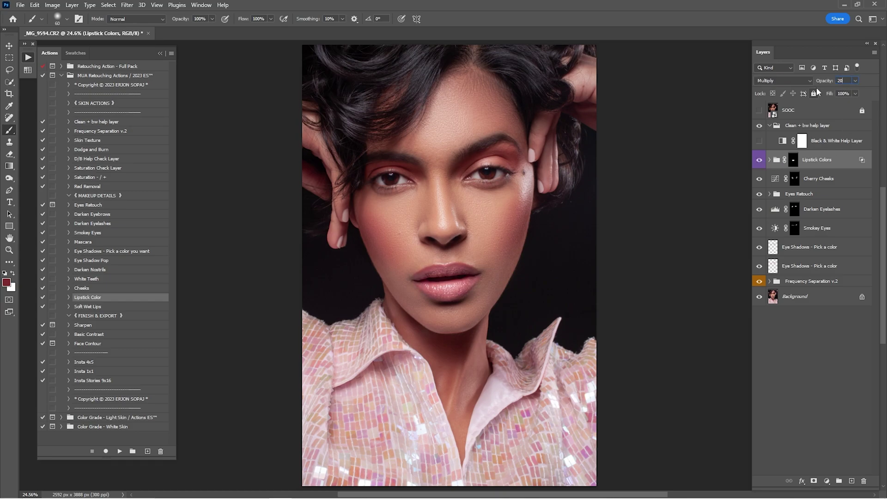
key(Return)
click(770, 126)
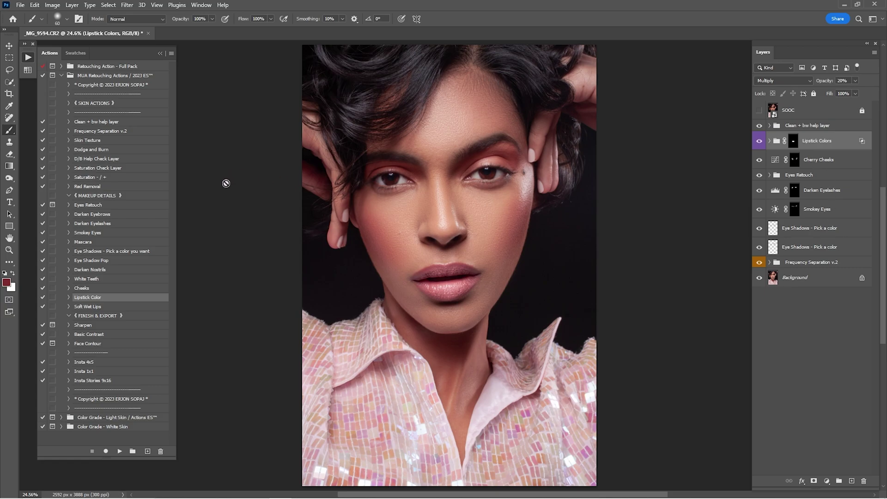
Examine the layers inside the Frequency Separation v.2 and Eyes Retouch groups, including the Remove Veins subgroup
click(95, 326)
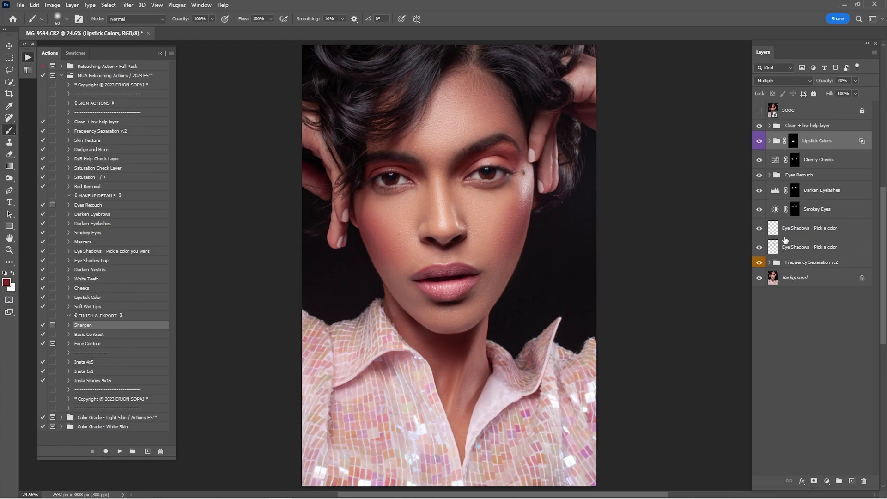
click(769, 262)
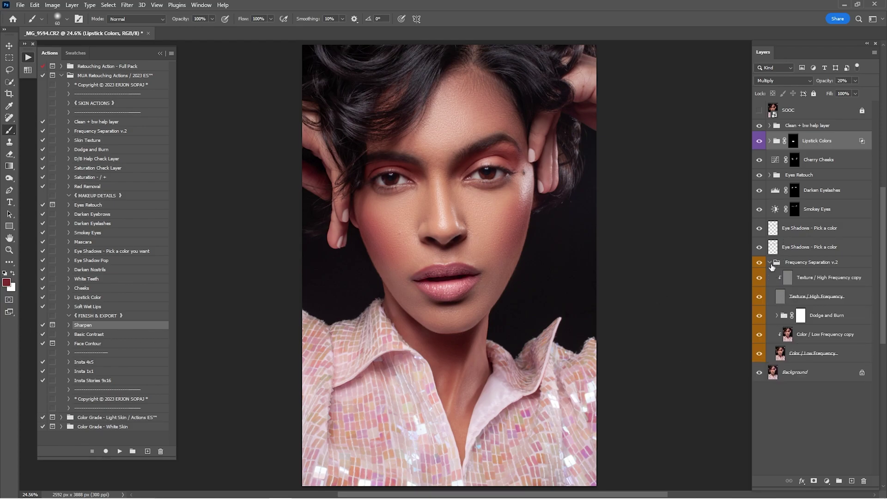
click(769, 262)
click(770, 175)
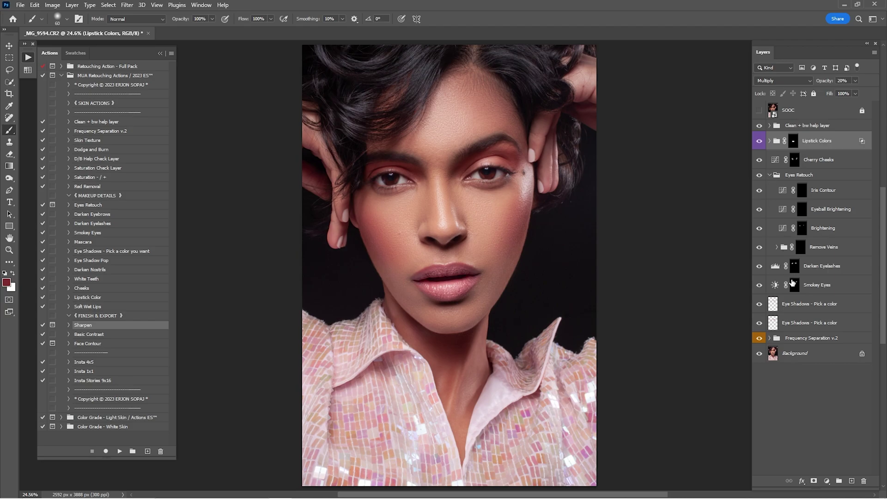
click(777, 248)
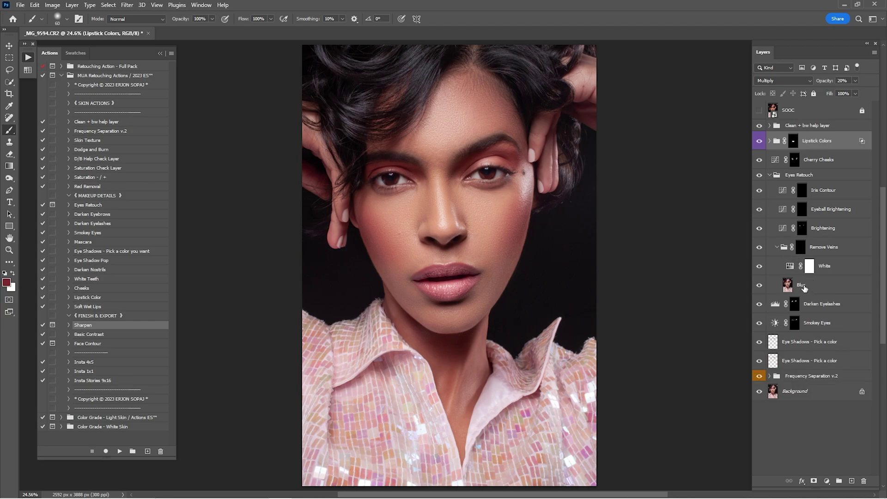
double_click(802, 285)
click(769, 174)
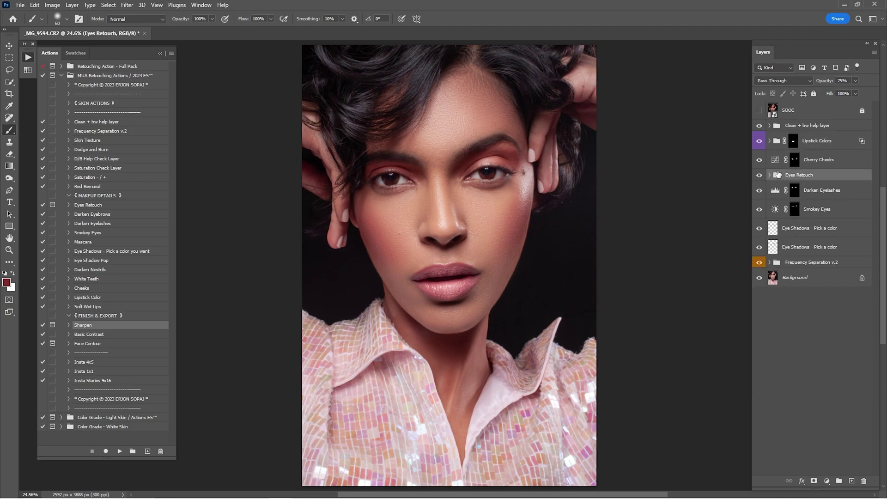
Run the Sharpen action above the Lipstick Colors group with a Gaussian Blur radius of 2.5 pixels
click(785, 129)
click(793, 141)
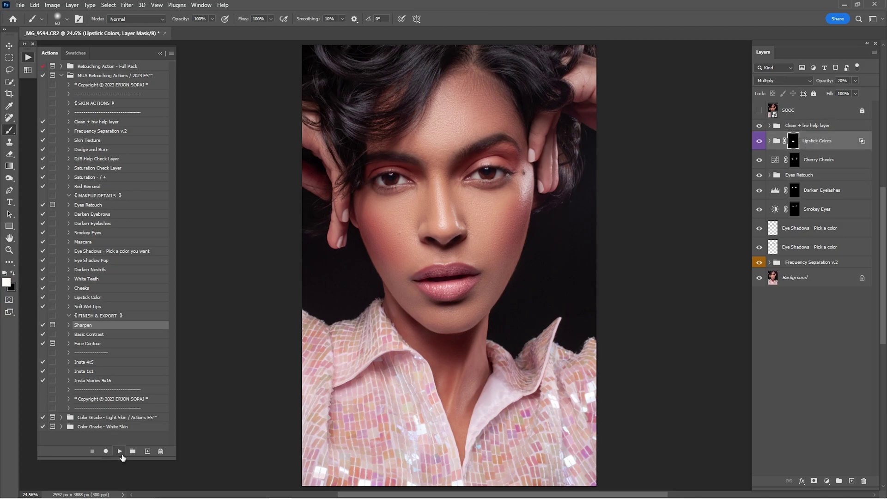
click(120, 451)
click(432, 194)
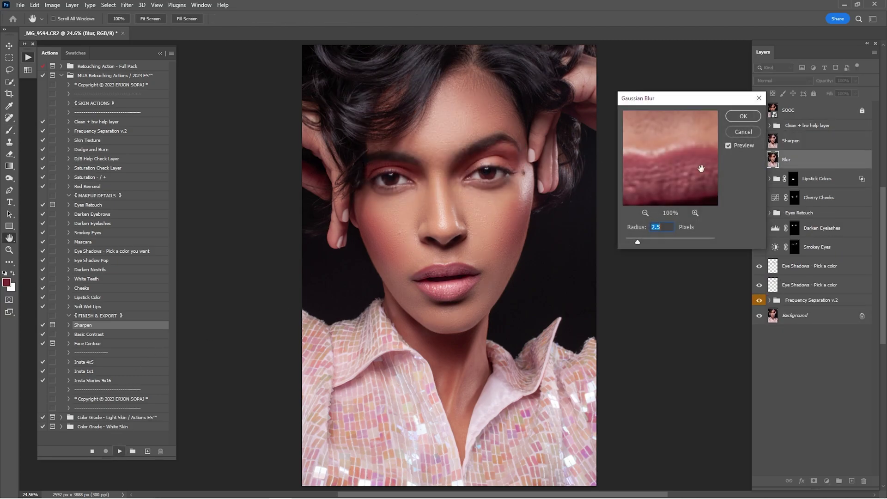
click(739, 118)
click(741, 117)
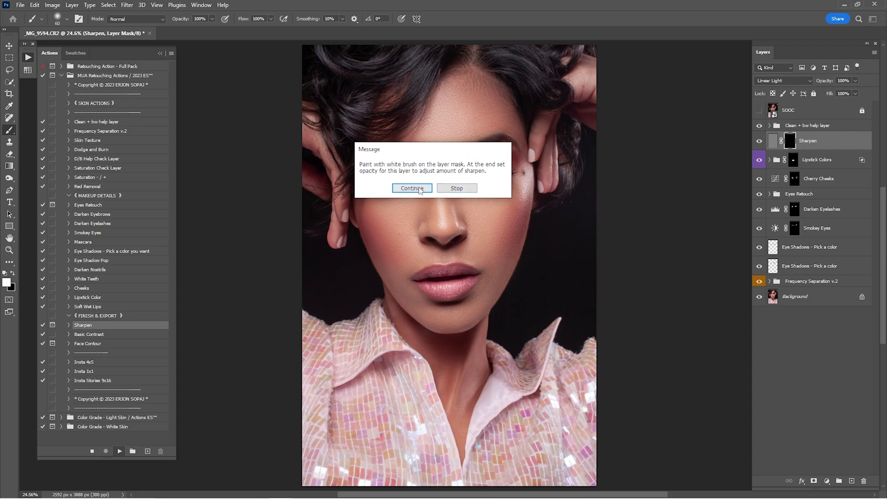
click(416, 190)
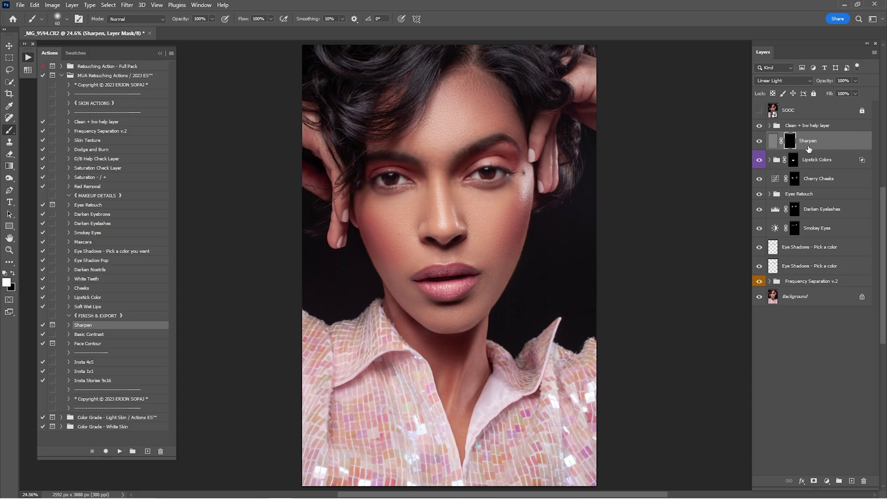
Invert the Sharpen layer's mask to white, compare the sharpening on the face up close, and set the layer's opacity to 65%
key(ctrl+i)
key(z)
mouse_move(460, 213)
mouse_down()
mouse_move(493, 228)
mouse_move(730, 175)
mouse_up()
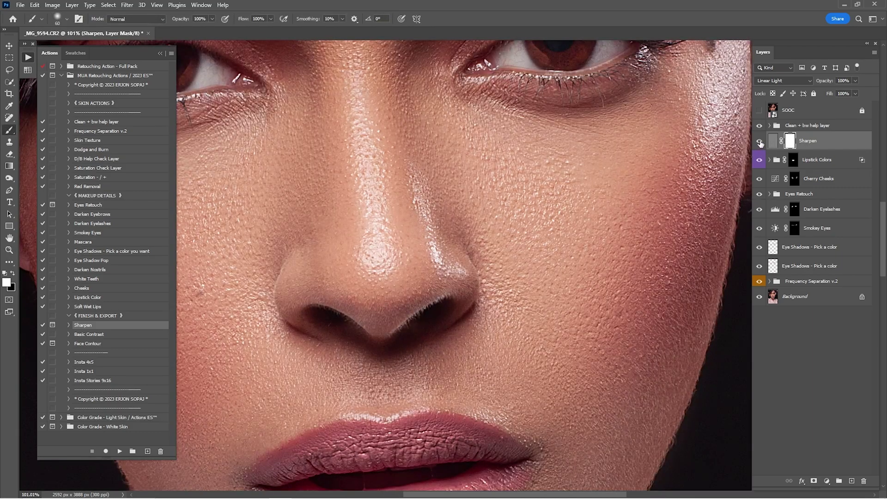
click(759, 141)
click(759, 141)
click(759, 141)
click(759, 141)
key(ctrl+0)
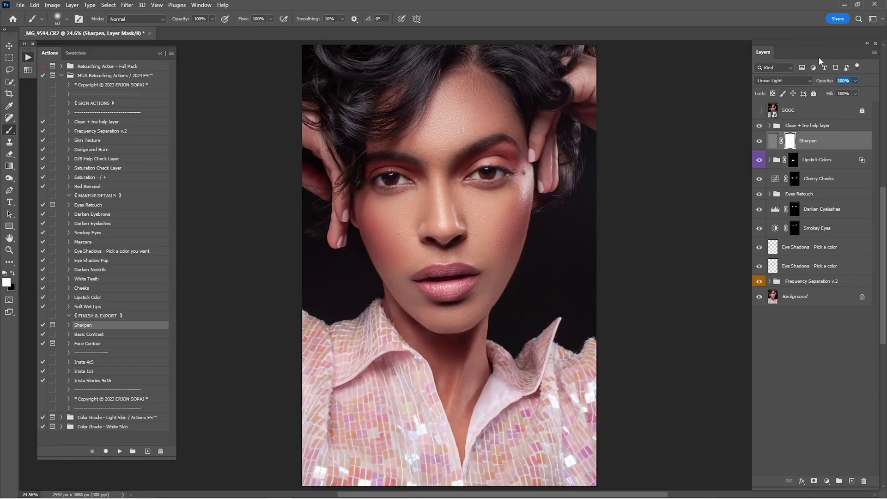
text(65)
Run the Basic Contrast action and set its layer's opacity to 50%
click(115, 334)
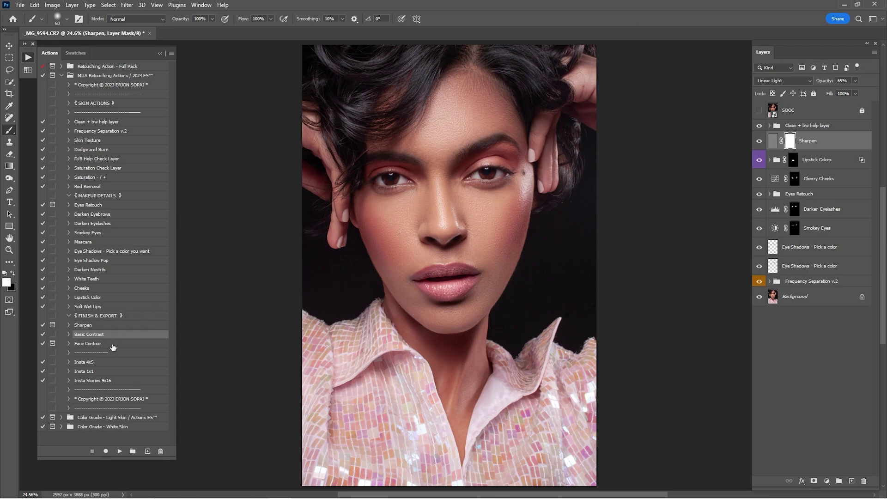
click(120, 451)
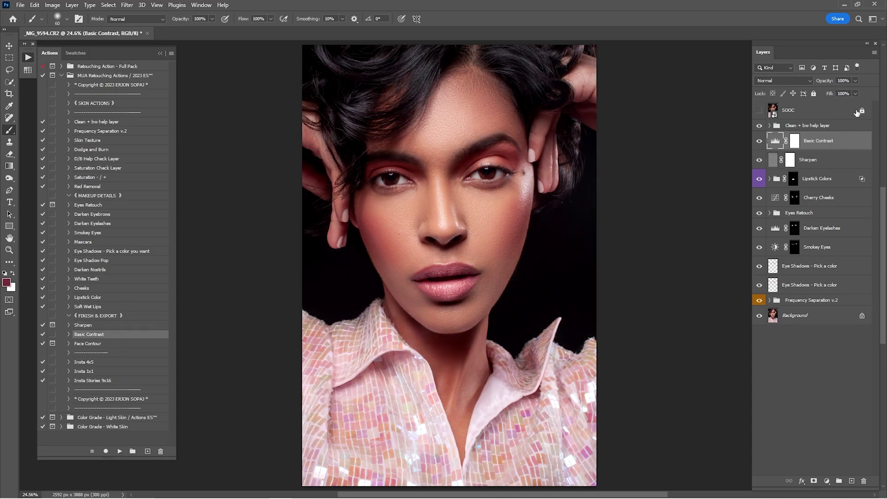
text(5)
Run the Face Contour action and toggle the Contour layer's visibility to compare its effect on the portrait
click(93, 344)
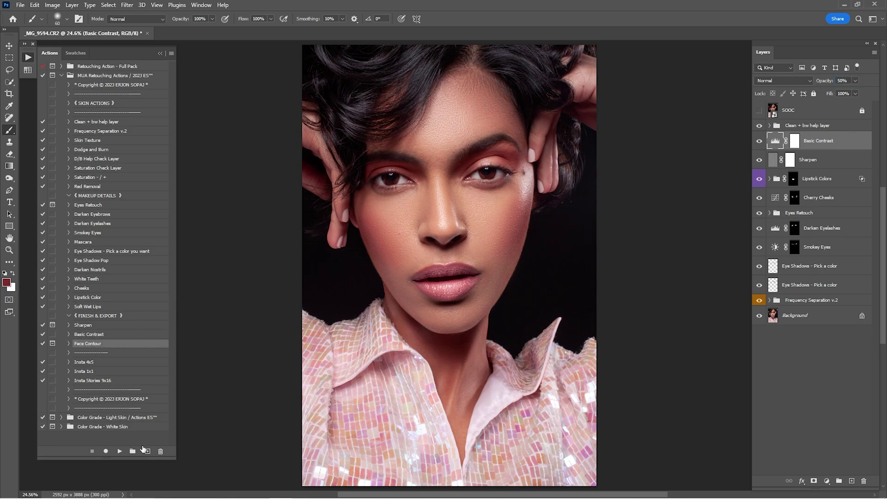
click(119, 452)
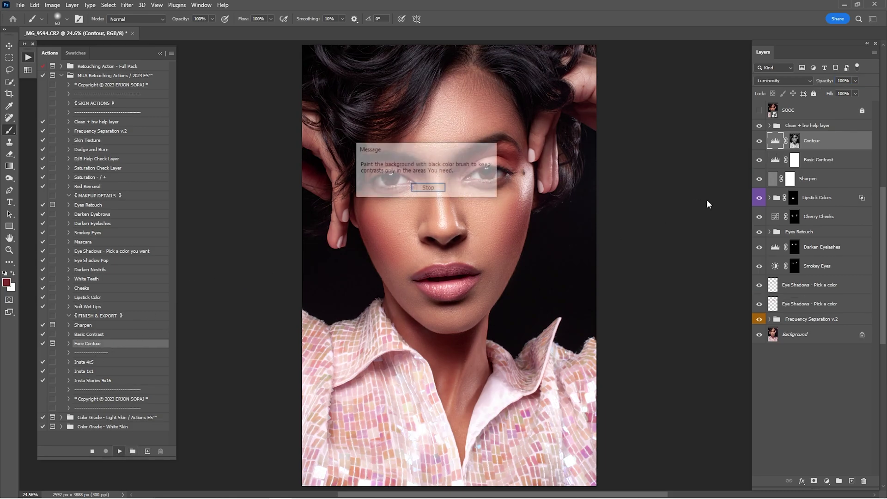
click(755, 143)
click(755, 143)
click(755, 144)
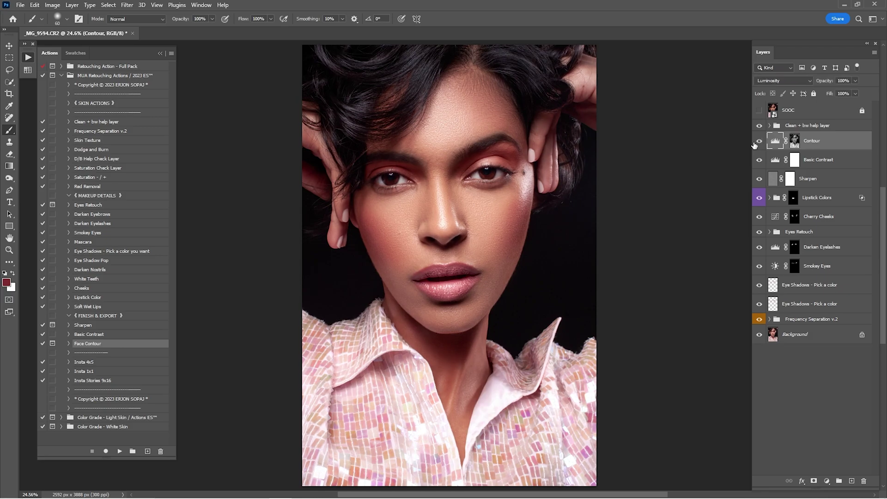
click(755, 144)
click(755, 144)
Adjust the Contour layer's Levels, setting the black input to 40 and lowering the white input to brighten the highlights
double_click(770, 147)
drag(323, 181, 355, 179)
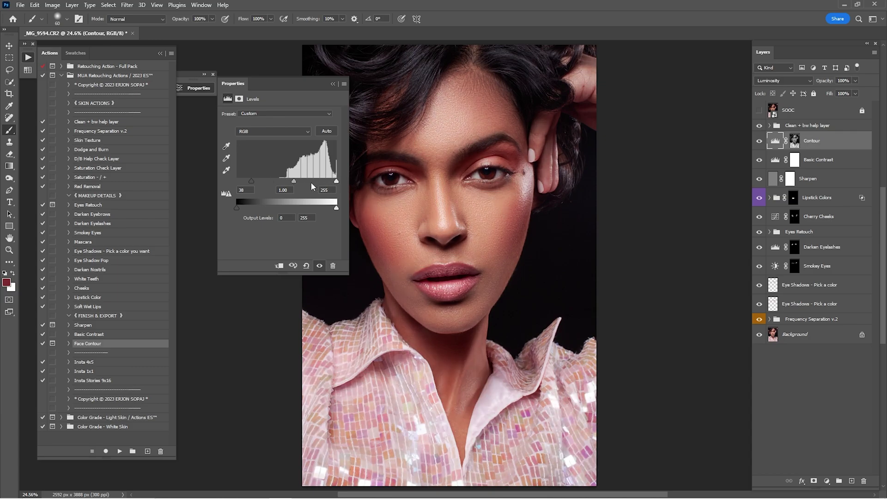
key(ctrl+z)
drag(287, 180, 253, 181)
key(ctrl+z)
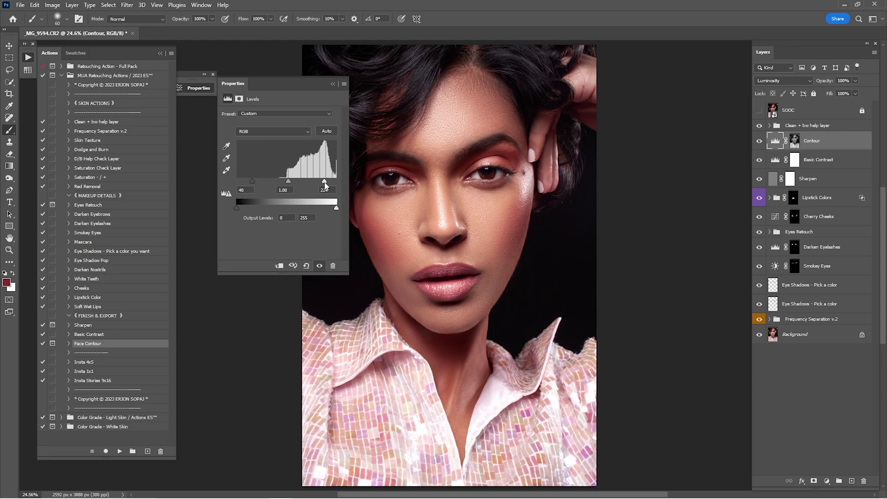
click(333, 83)
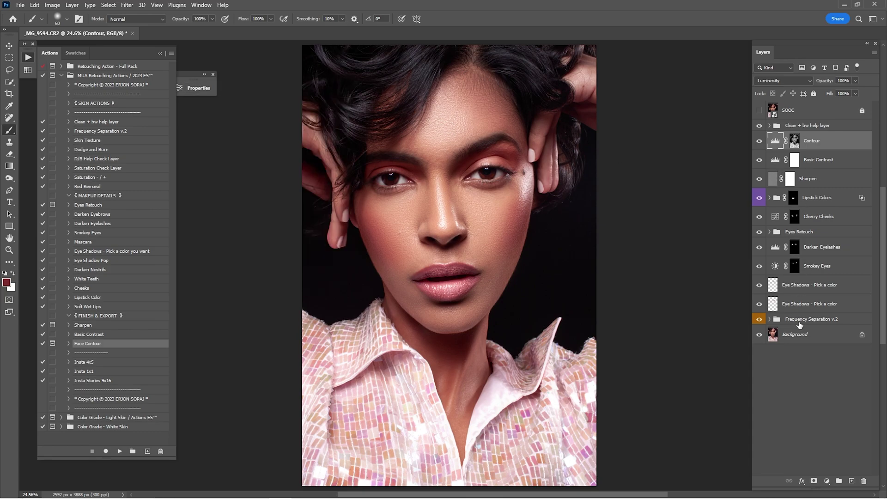
Toggle the SOOC layer's visibility to compare the original with the retouched portrait, and select the Background layer
click(759, 111)
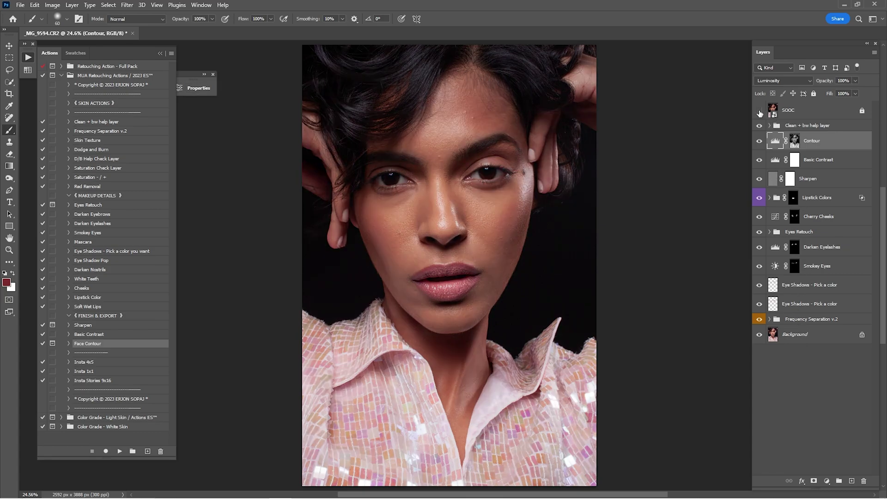
click(759, 111)
click(759, 111)
click(759, 110)
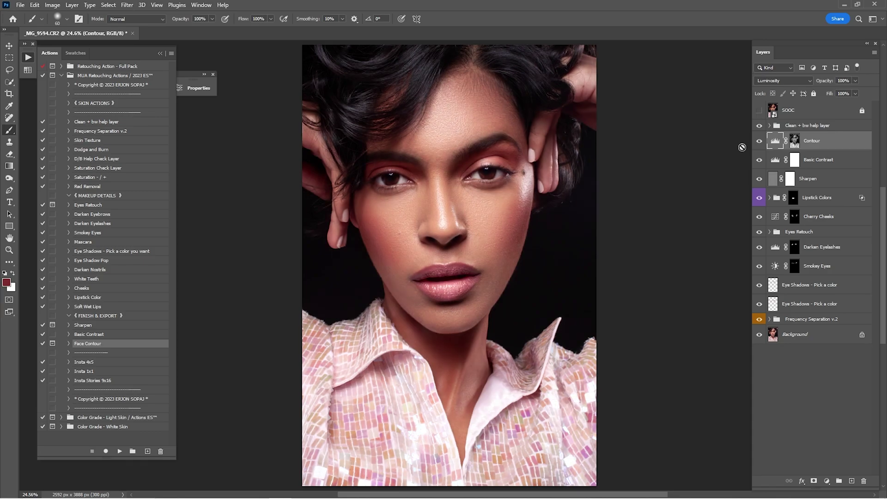
click(805, 337)
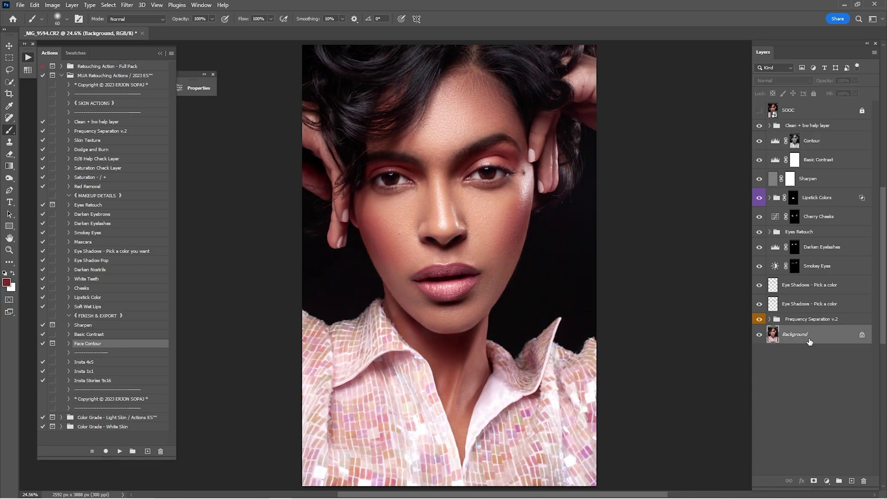
Duplicate the Background layer and group every layer from the copy up to Clean + bw help layer as "Retouch"
drag(809, 340, 854, 483)
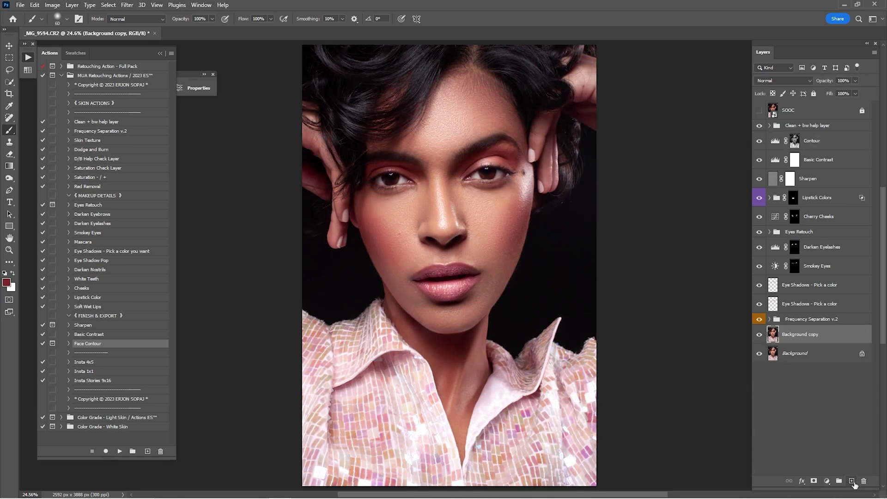
shift+click(817, 129)
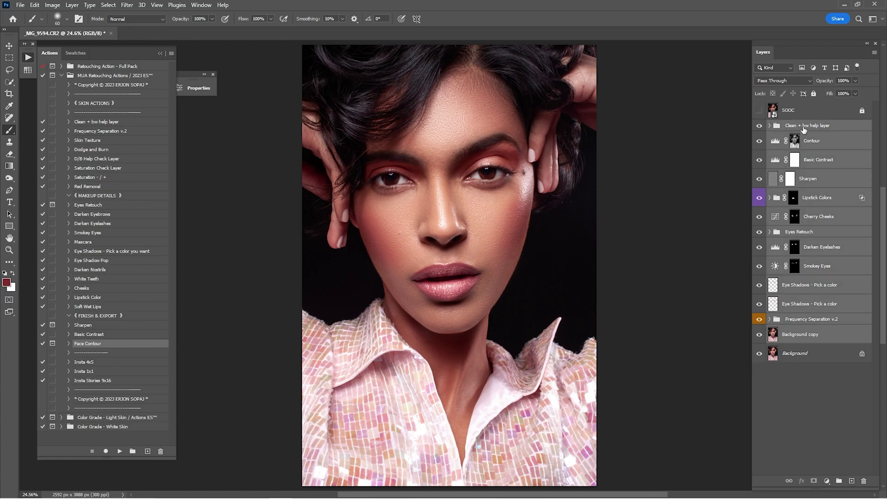
right_click(811, 131)
click(767, 181)
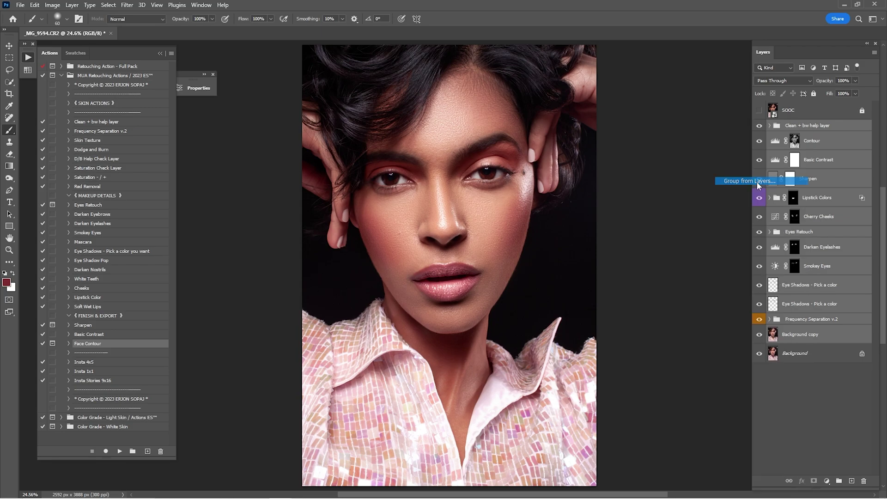
text(Retouch)
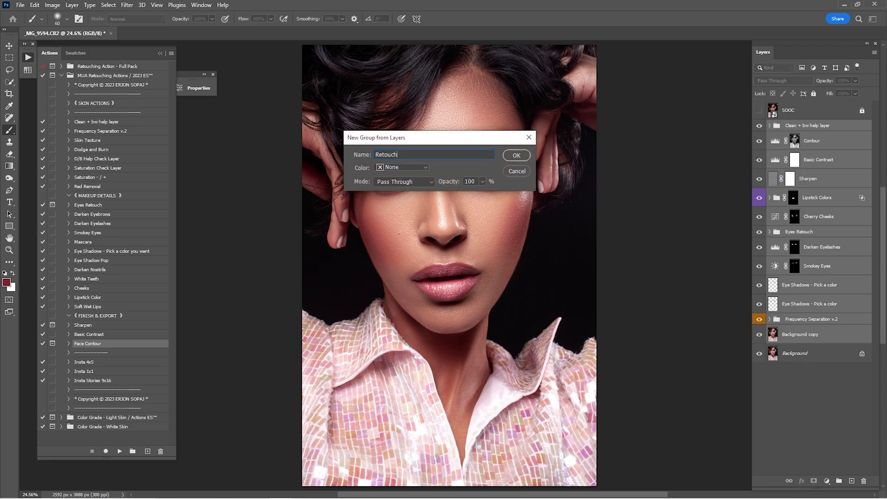
key(Return)
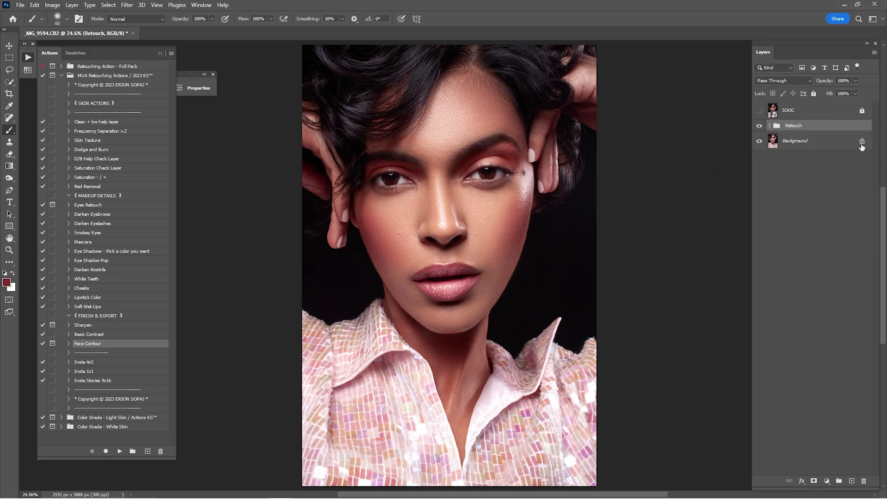
Duplicate the Retouch group, merge the copy into one layer, and hide the original group after comparing visibility
drag(805, 127, 853, 482)
right_click(812, 125)
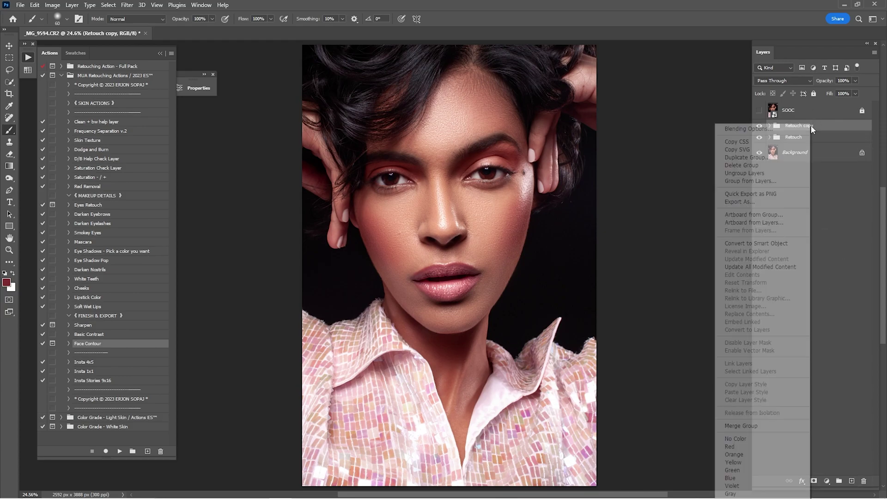
click(743, 425)
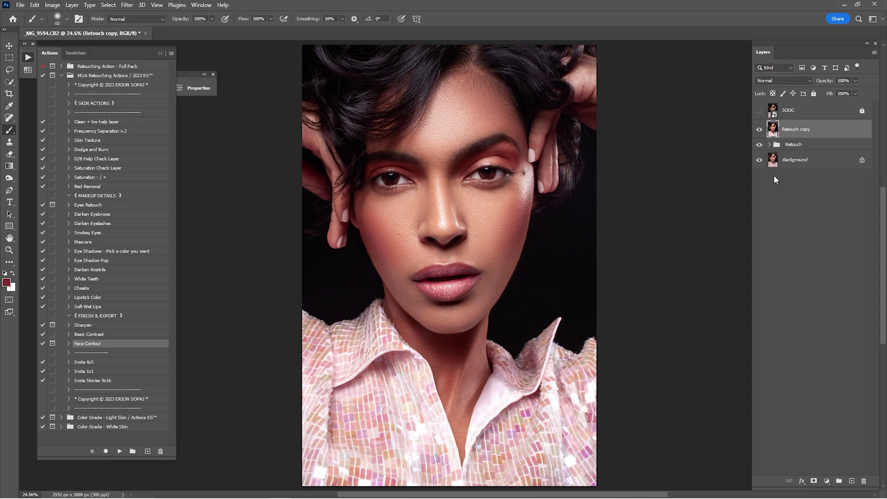
click(758, 131)
click(758, 131)
click(758, 131)
click(758, 131)
Copy the full Retouch copy layer into a new 2592 x 3888 px document at 300 pixels/inch
ctrl+click(771, 131)
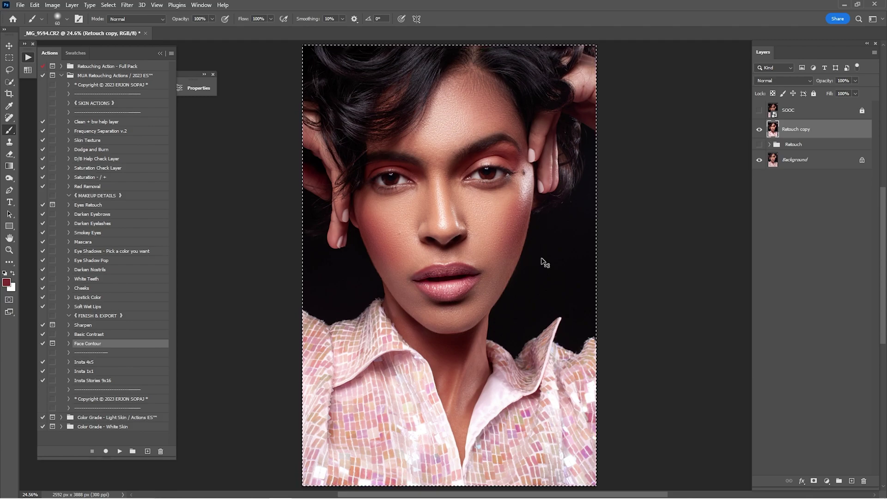
click(20, 5)
click(29, 15)
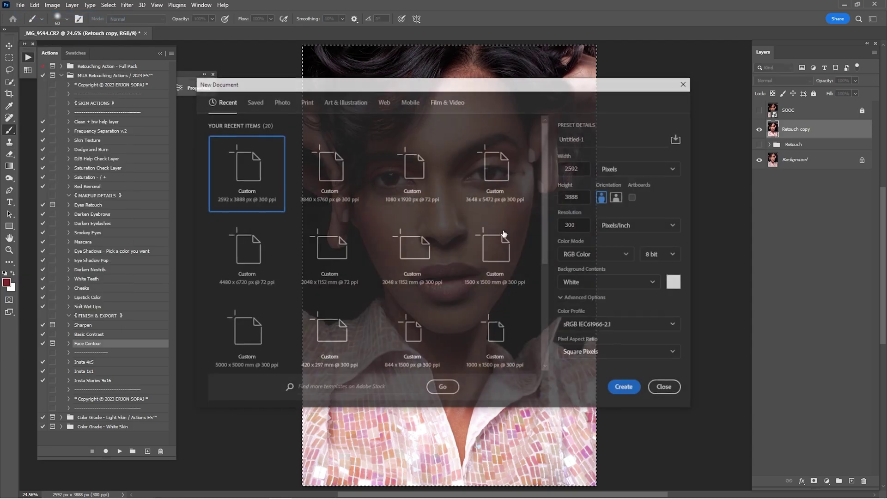
click(622, 383)
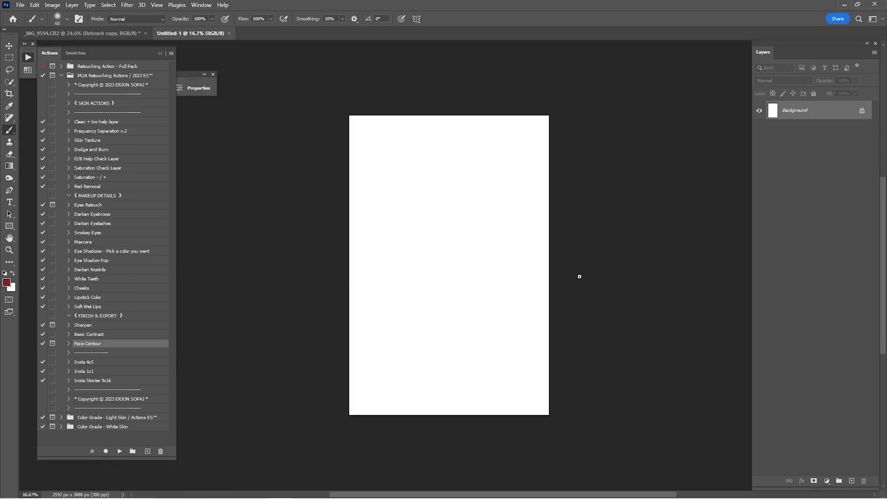
key(ctrl+v)
Flatten the pasted portrait and the white background into a single Background layer
shift+click(795, 128)
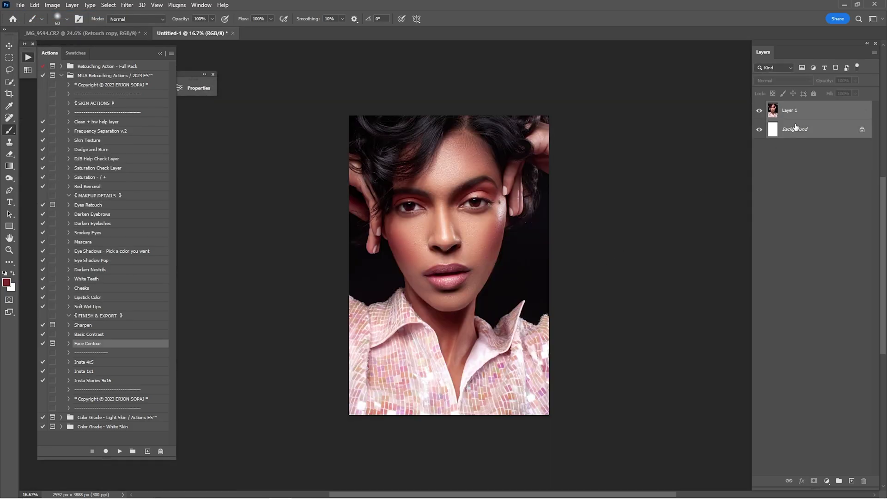
right_click(796, 122)
click(713, 381)
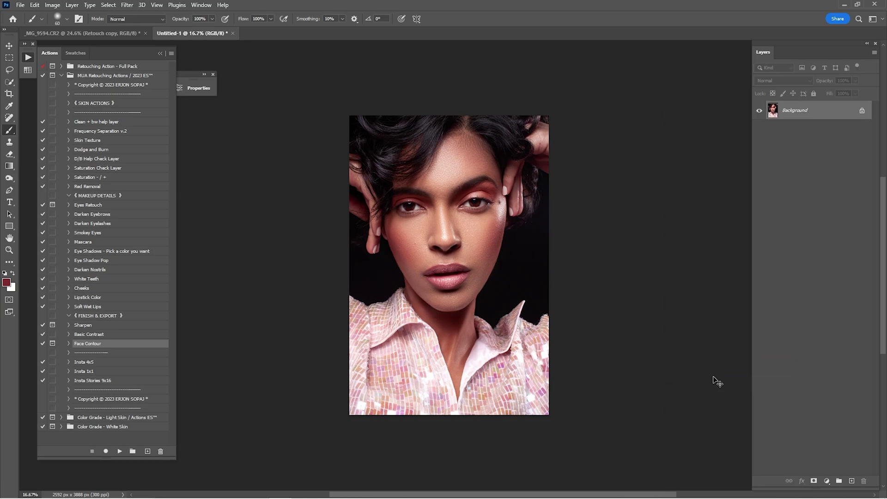
Try the color grades A1 to A5 from the Color Grade - Light Skin action set on the flattened portrait, undoing each one
key(ctrl+0)
scroll(371, 236, down, 1)
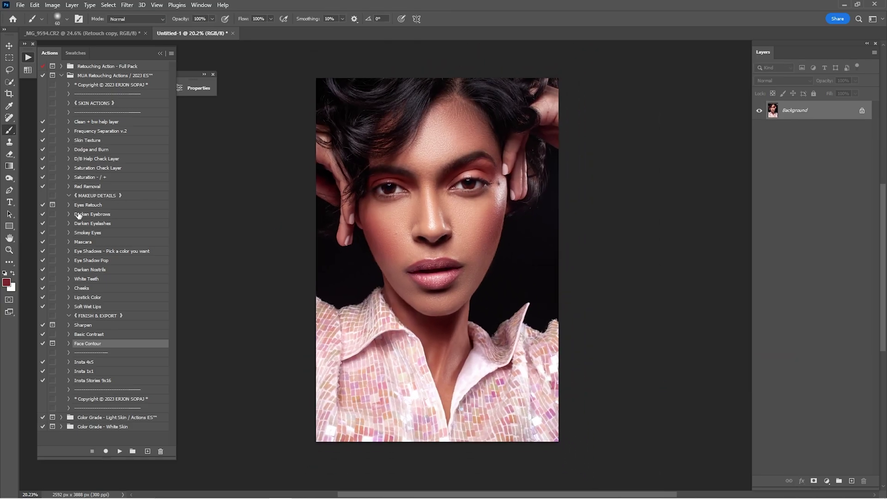
click(63, 418)
scroll(88, 305, down, 3)
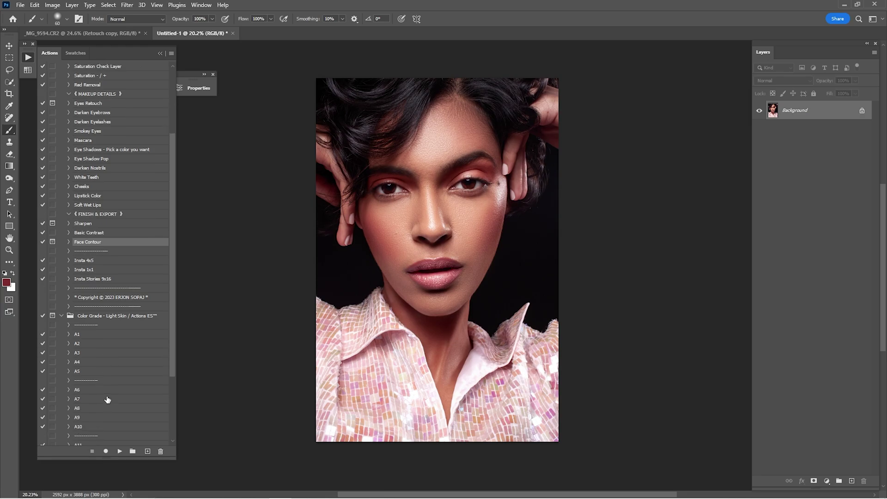
click(119, 450)
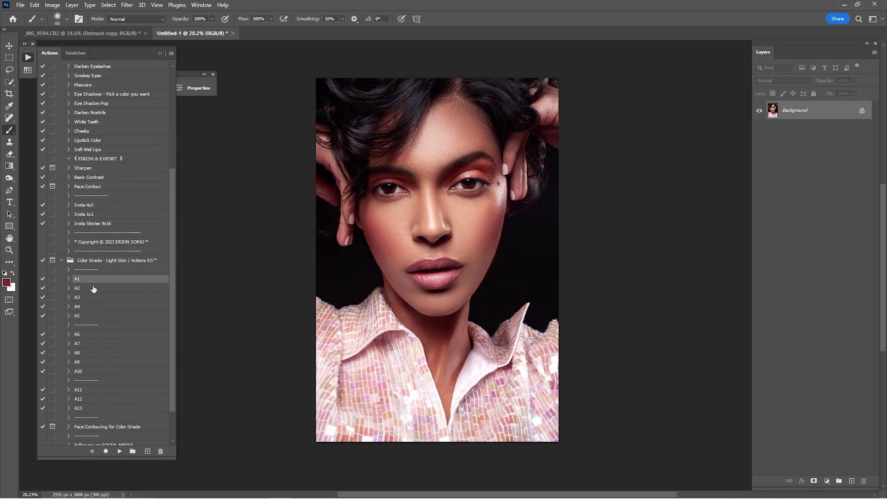
click(92, 288)
click(90, 298)
click(119, 451)
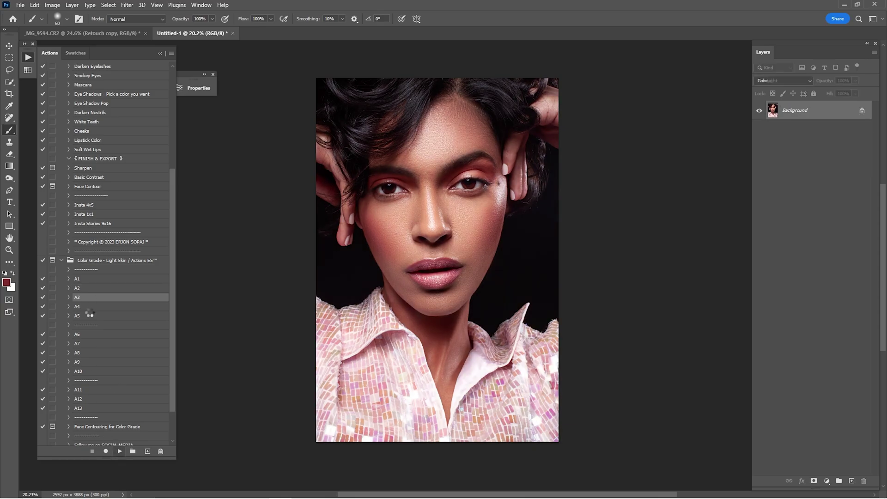
key(ctrl+z)
click(88, 307)
click(119, 450)
key(ctrl+z)
click(89, 316)
click(119, 450)
Try the color grades A6 to A13 on the portrait one after another, undoing each one
click(80, 334)
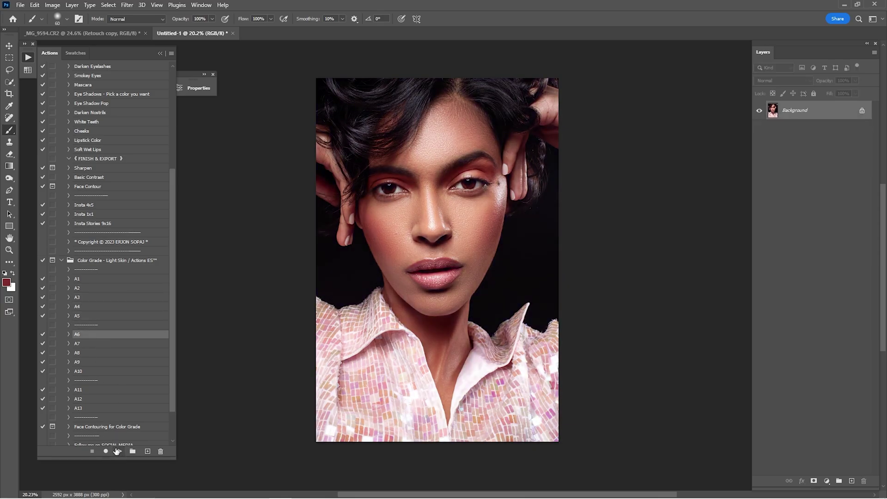
click(83, 343)
click(82, 352)
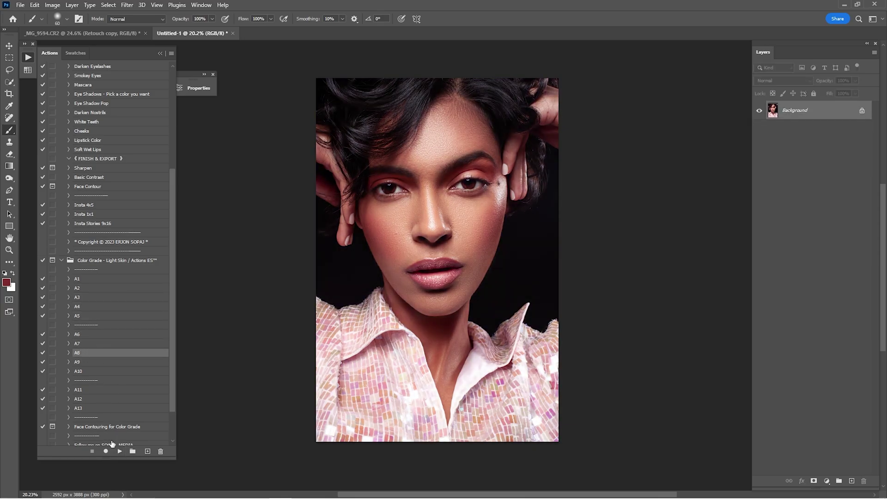
click(79, 361)
click(81, 371)
click(87, 390)
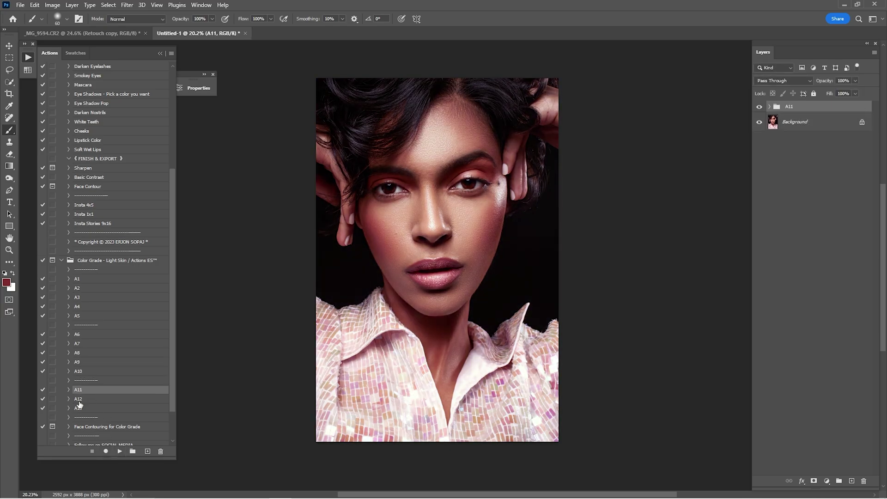
click(86, 398)
click(86, 408)
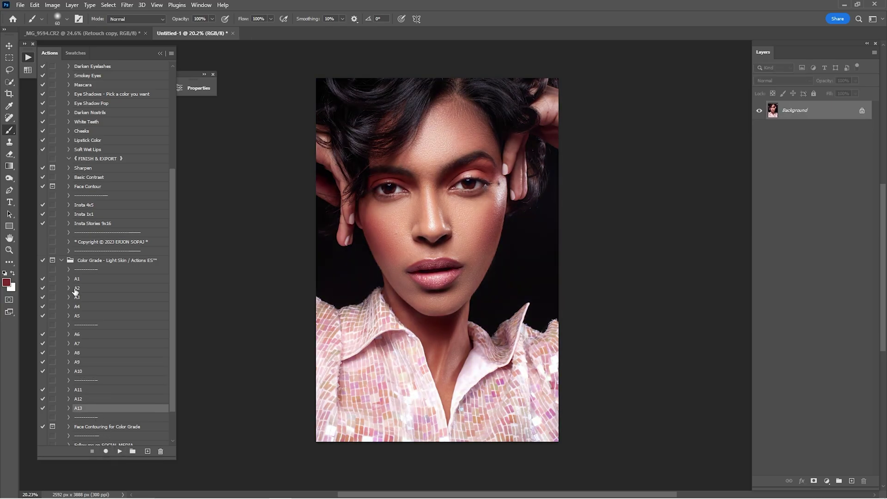
Run the A2 color grade and bring its group into the _MG_9594.CR2 document above the Retouch copy layer
click(75, 288)
click(120, 451)
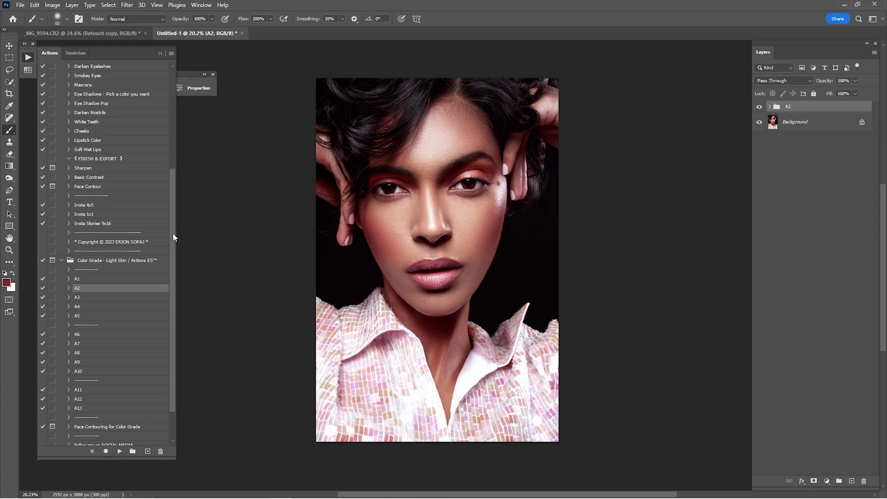
click(7, 47)
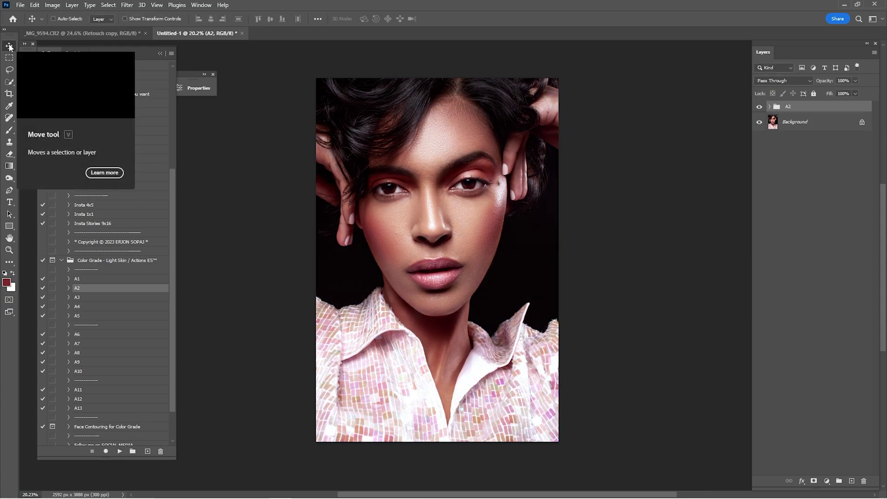
click(125, 34)
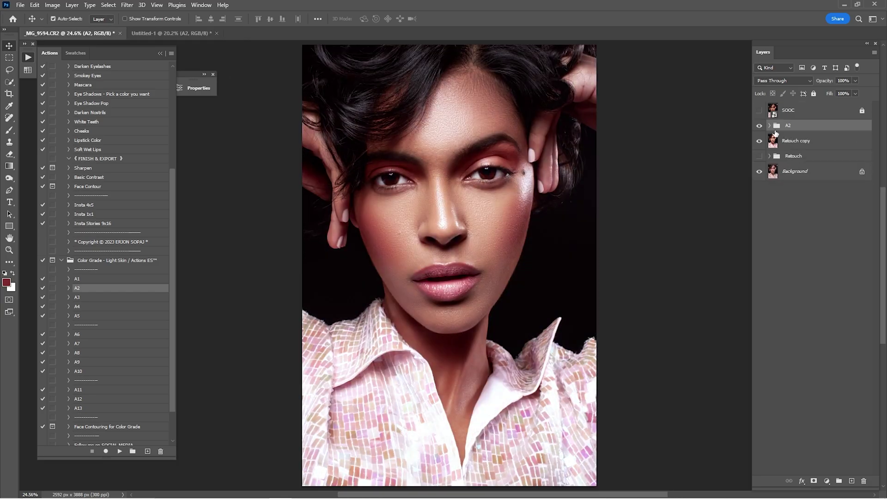
Toggle the A2 group's visibility to compare the portrait with and without the color grade
click(760, 127)
click(760, 126)
click(759, 126)
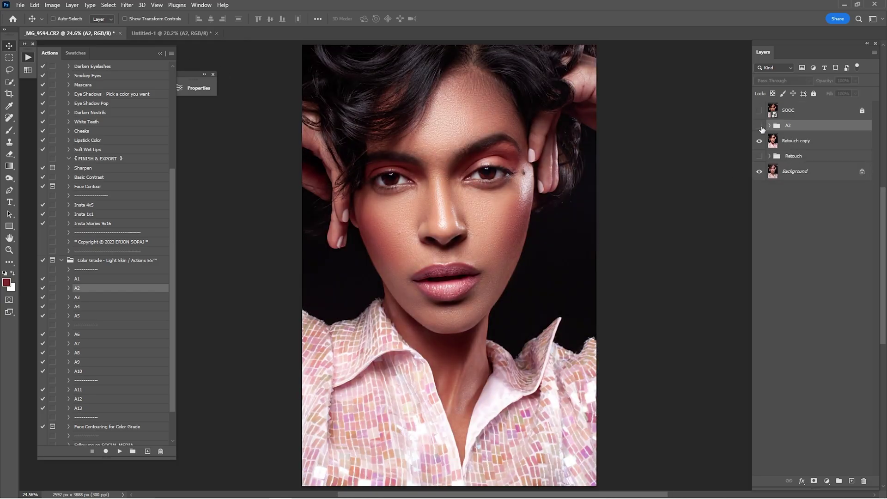
click(759, 126)
Hide the adjustment layers inside the A2 group, keep Curves 1 and Black & White 1 shown, and set Black & White 1 to 22% opacity
click(770, 126)
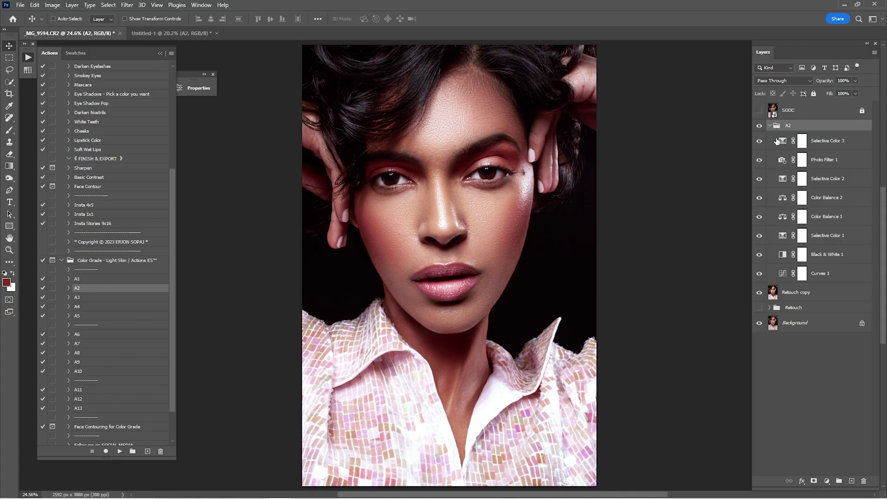
drag(759, 141, 759, 254)
click(794, 273)
click(759, 255)
click(765, 255)
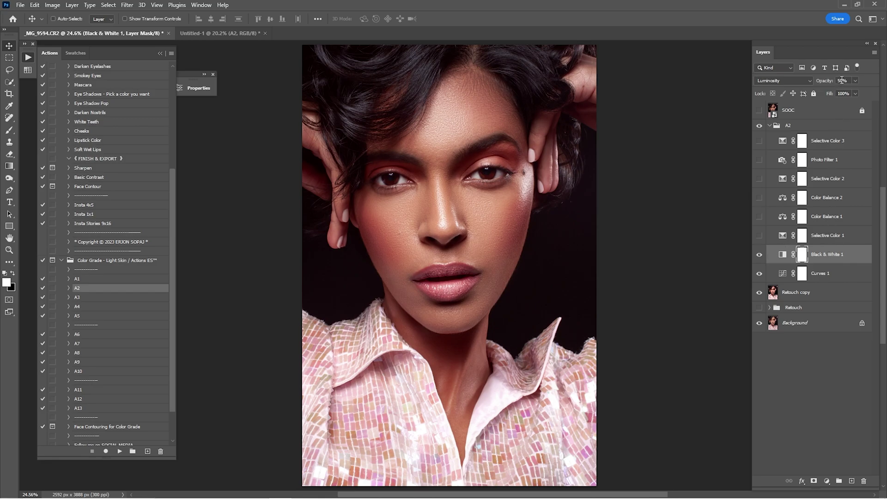
text(22)
Show Selective Color 1, Color Balance 1 and Color Balance 2 again in the A2 group, with Color Balance 2 at 20% opacity
click(758, 235)
click(803, 238)
click(759, 217)
click(798, 215)
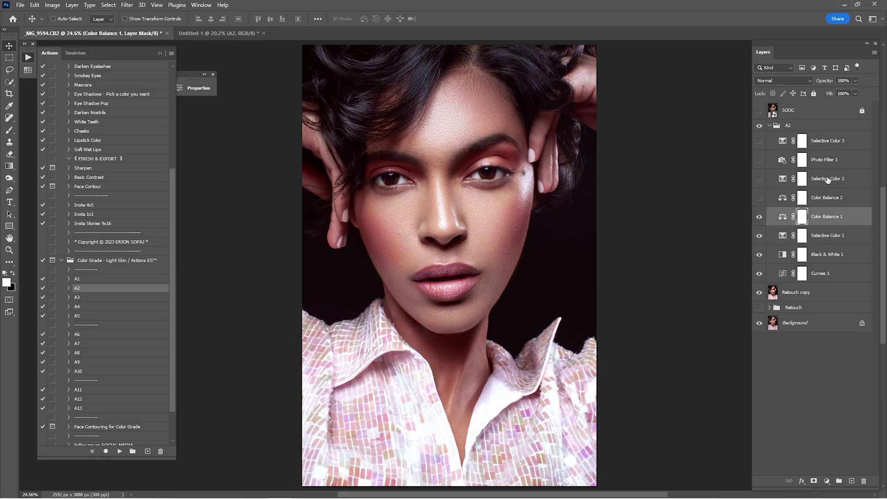
key(2)
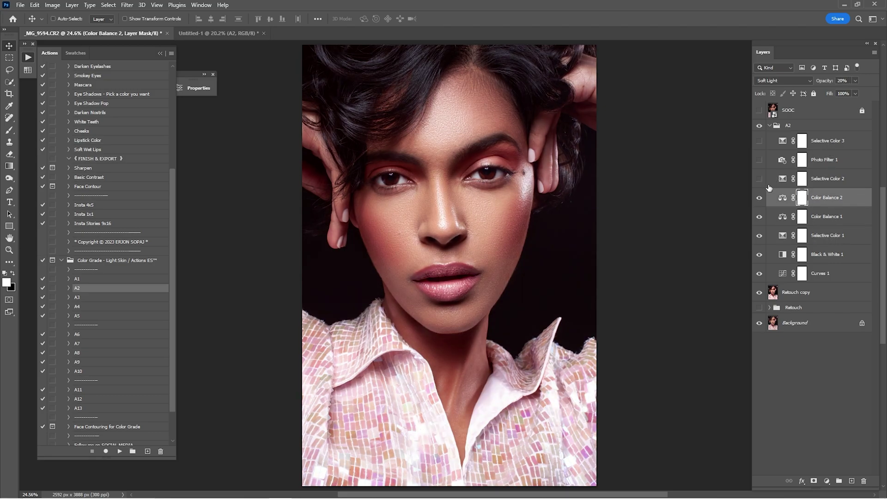
Show the Selective Color 2, Photo Filter 1 and Selective Color 3 layers again in the A2 group
click(759, 178)
click(769, 177)
click(759, 160)
click(769, 160)
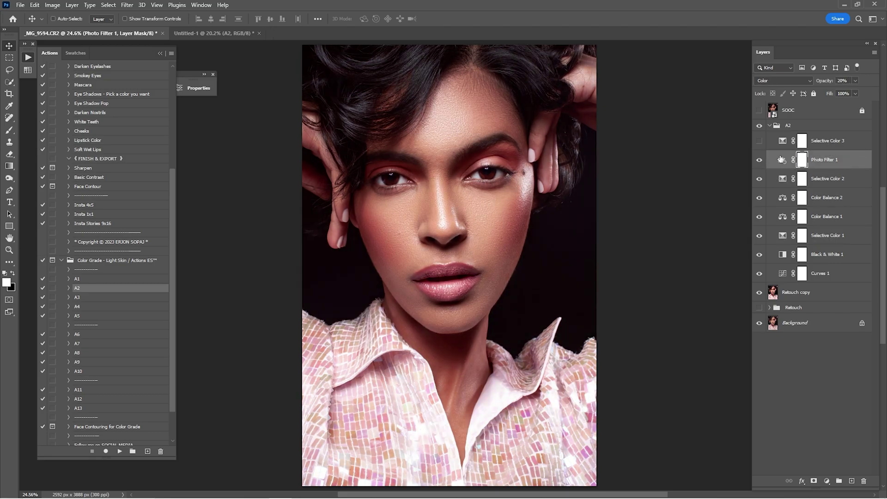
click(759, 141)
click(769, 141)
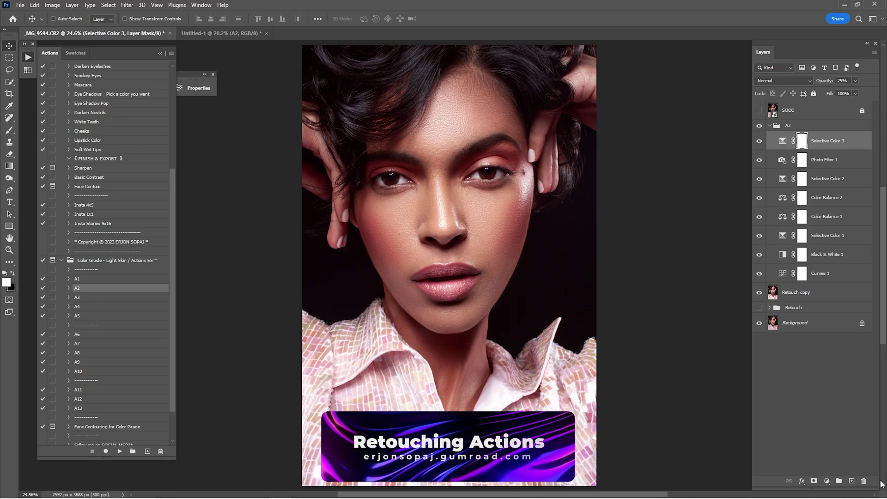
Add a Color Balance adjustment above Selective Color 3, setting the Highlights to Cyan-Red +5 and Yellow-Blue -13
click(827, 481)
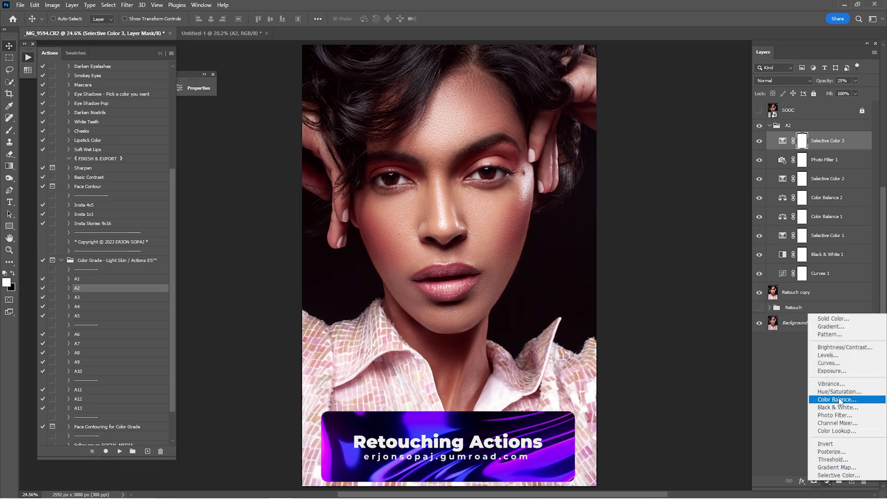
click(840, 401)
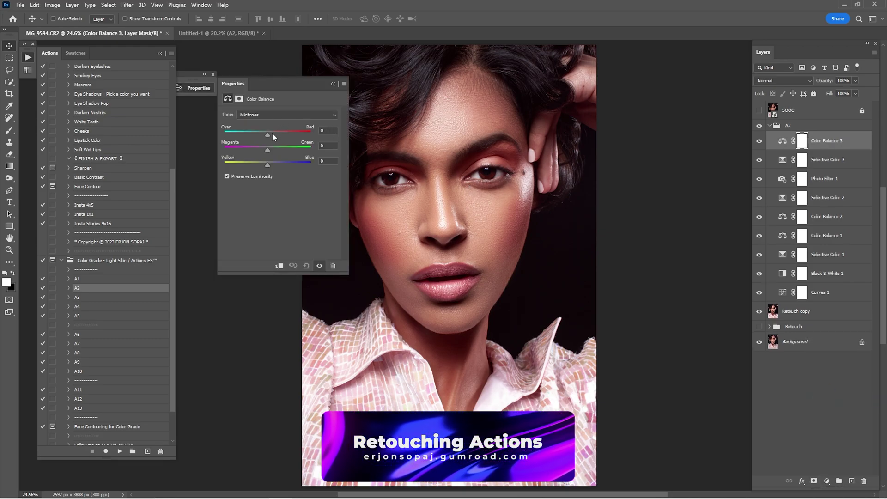
click(264, 115)
click(247, 137)
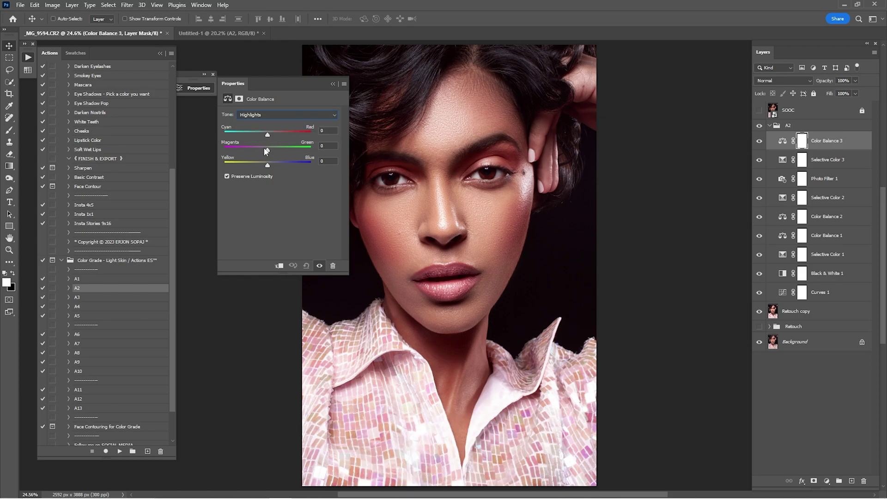
drag(267, 165, 271, 139)
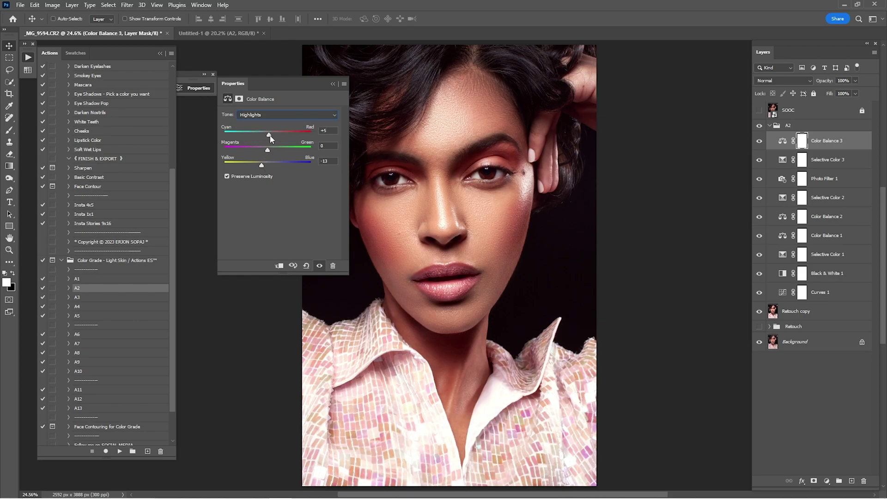
click(334, 84)
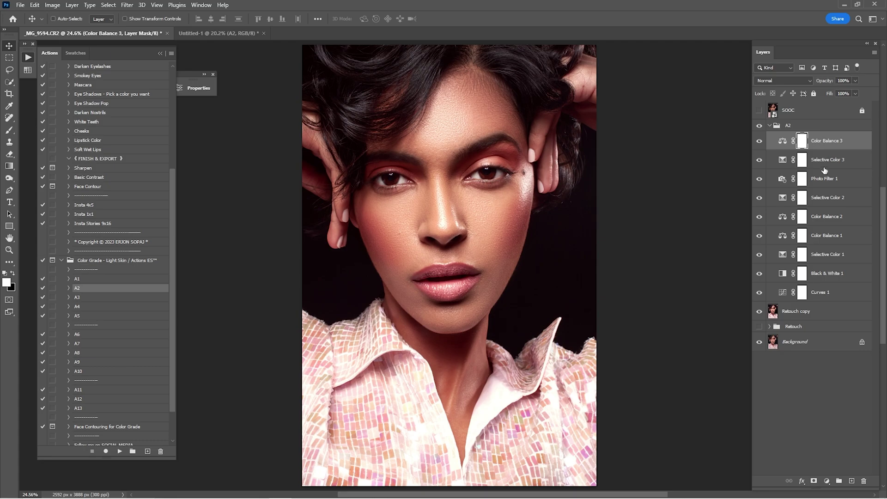
Toggle the Color Balance 3 layer's visibility to check its effect, ending with it shown, and set its opacity to 32%
click(759, 141)
click(759, 141)
click(759, 140)
click(759, 141)
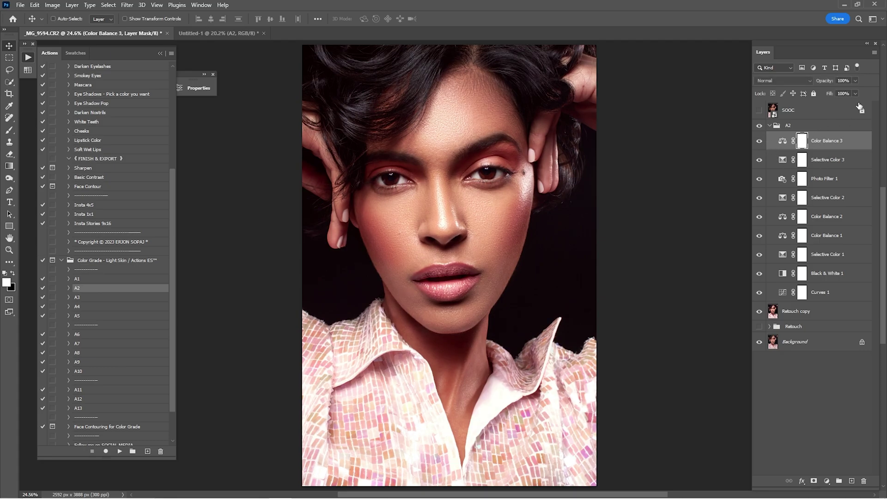
click(848, 80)
text(3)
key(Return)
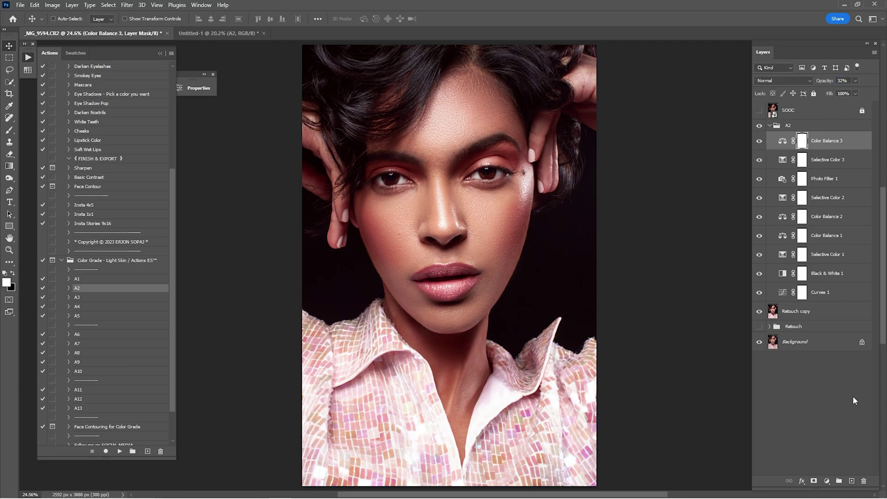
Add a Color Balance adjustment above Color Balance 3, setting the Shadows to Cyan-Red -12 and Yellow-Blue +29, and reduce its opacity to 20%
click(825, 481)
click(825, 401)
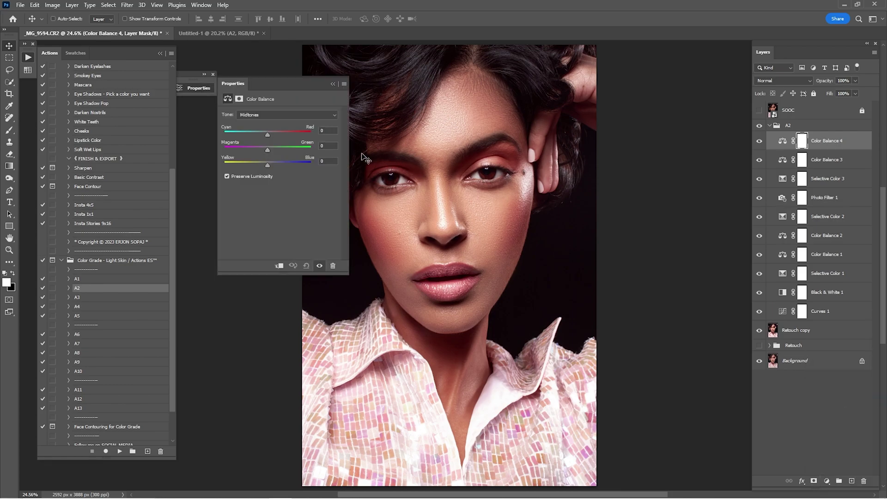
click(270, 116)
click(270, 123)
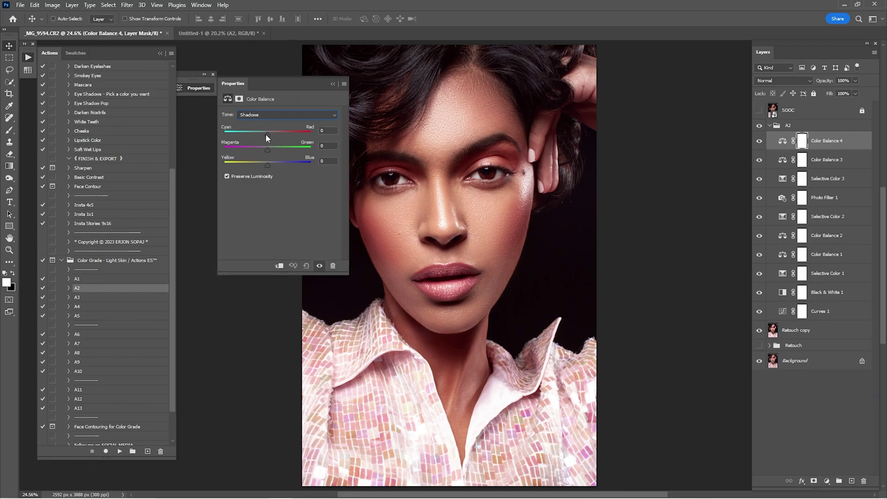
drag(264, 134, 284, 164)
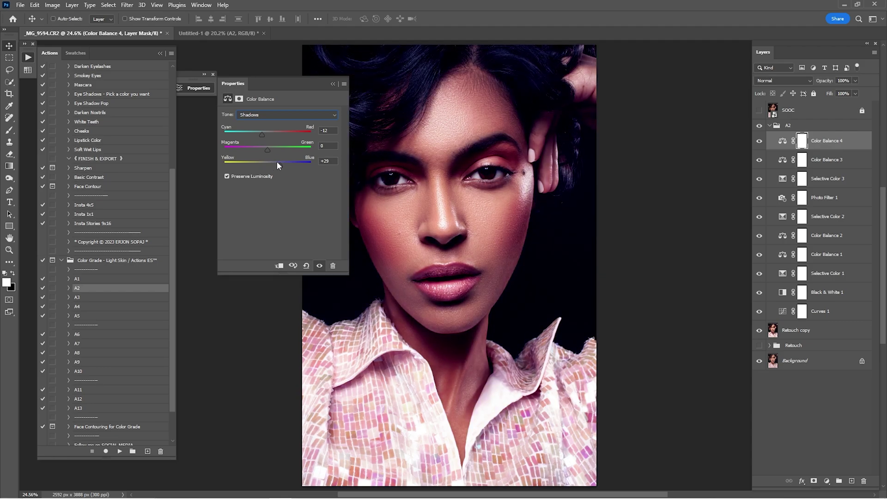
click(333, 84)
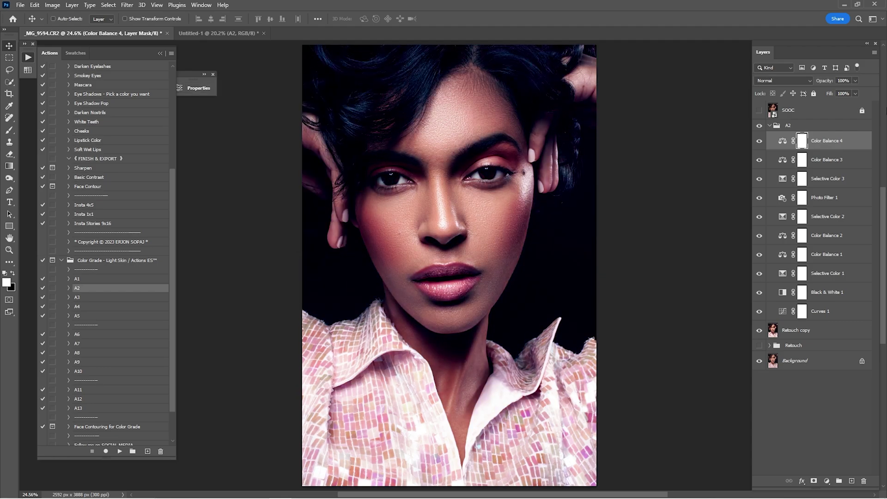
click(850, 81)
text(20)
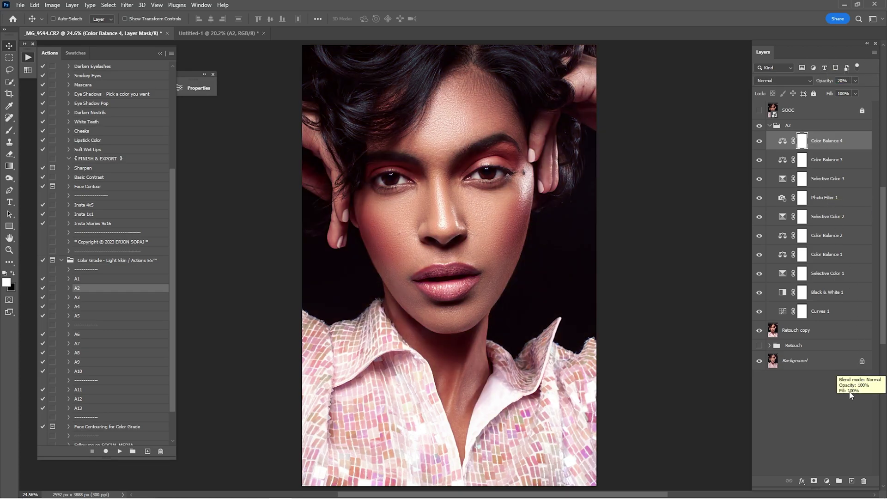
Add a Selective Color adjustment above Color Balance 4, adjust Cyan and Magenta for the Yellows, and set its opacity to 22%
click(826, 481)
click(834, 471)
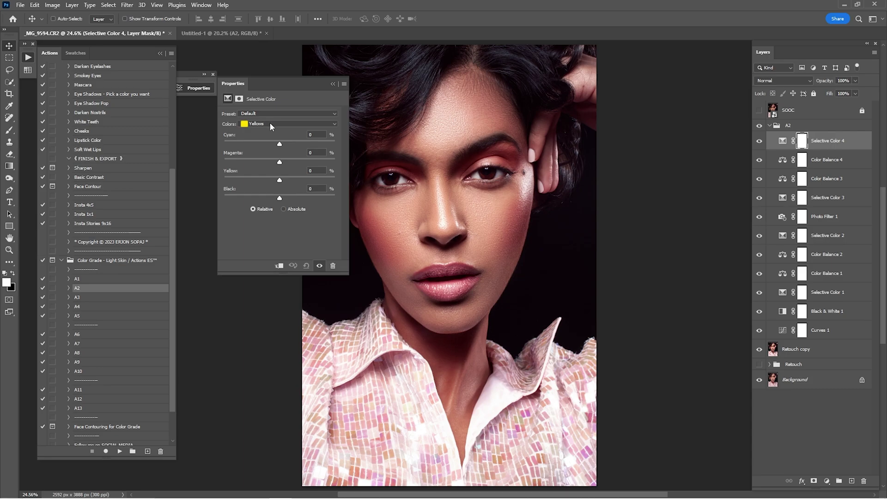
click(270, 123)
click(270, 125)
drag(279, 145, 277, 163)
click(333, 84)
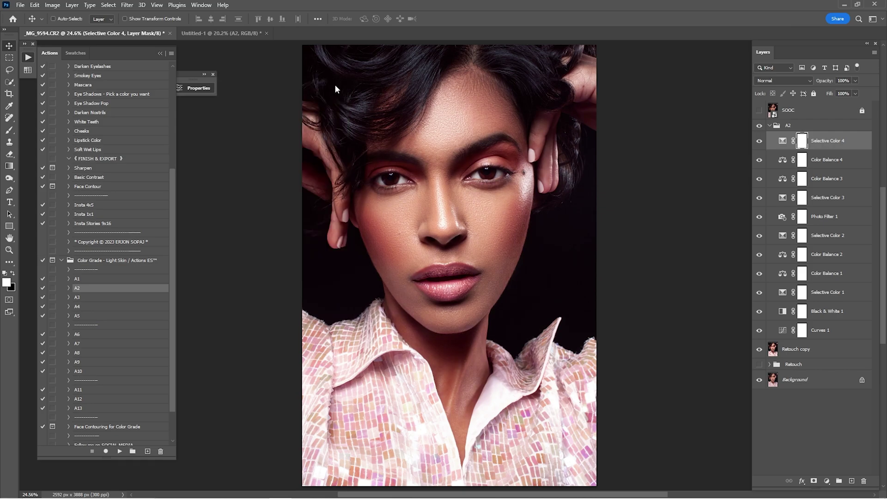
click(844, 80)
text(22)
Collapse the A2 group and toggle its visibility to compare the portrait with and without the color grade
click(770, 126)
click(759, 126)
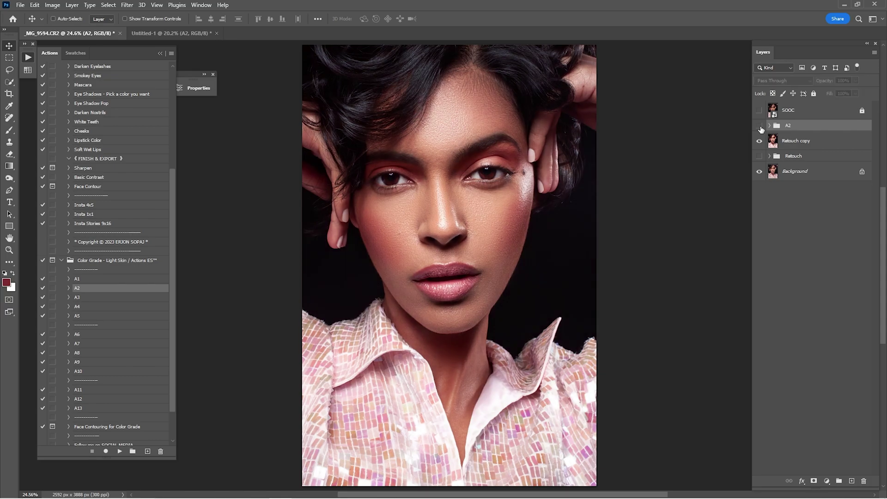
click(759, 125)
click(759, 126)
click(759, 126)
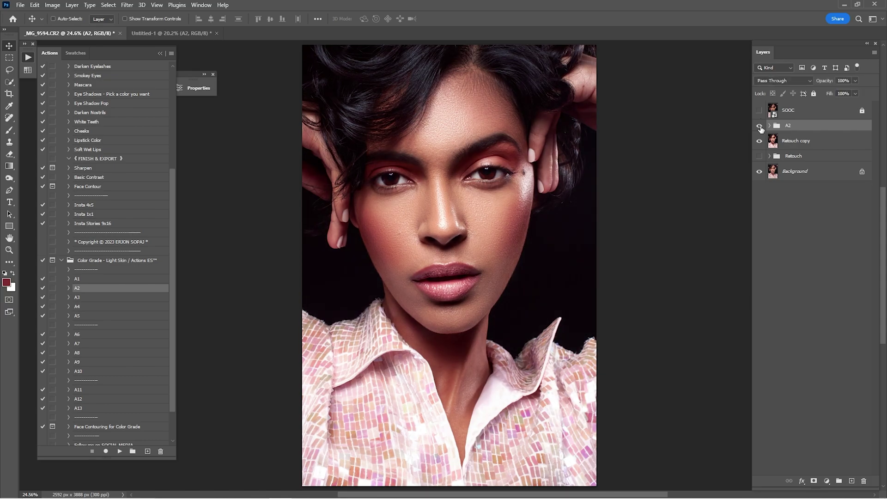
Show the SOOC layer, hide the A2 group, and hide SOOC again to compare the original with the ungraded retouch
click(781, 115)
click(759, 110)
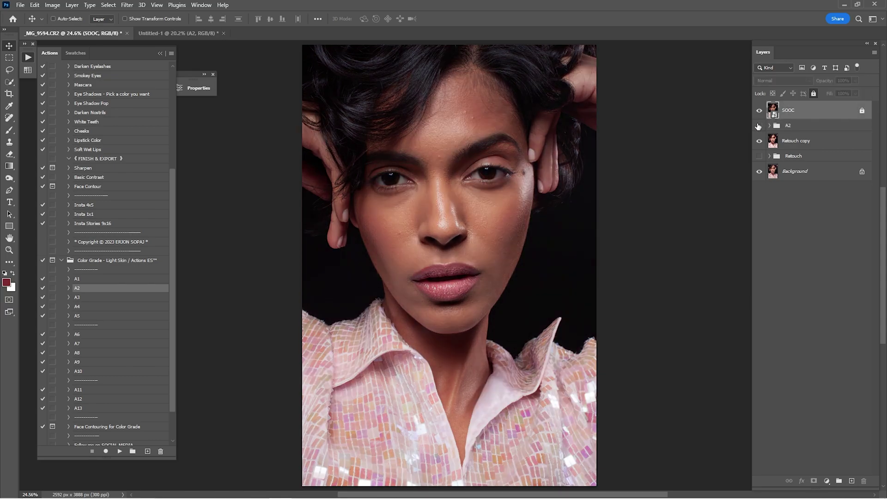
click(758, 126)
click(759, 110)
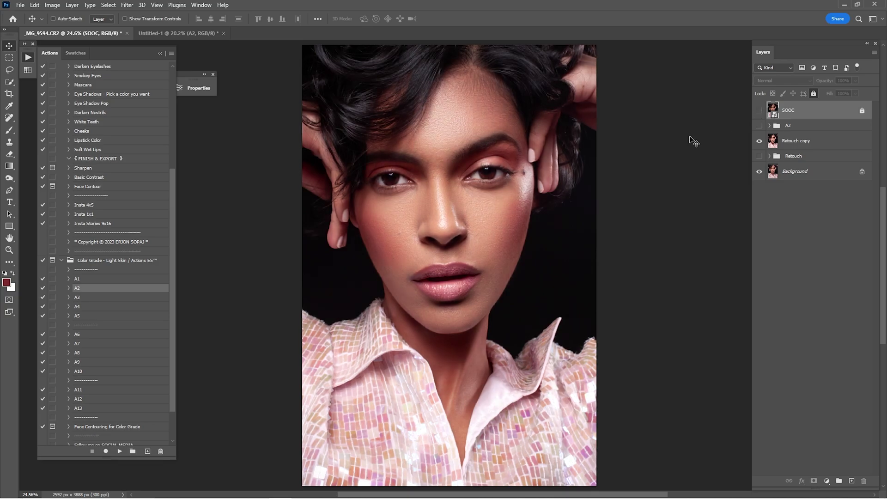
Compare the face close up with the SOOC layer shown and hidden, and return to the full-image view
key(z)
drag(465, 187, 501, 193)
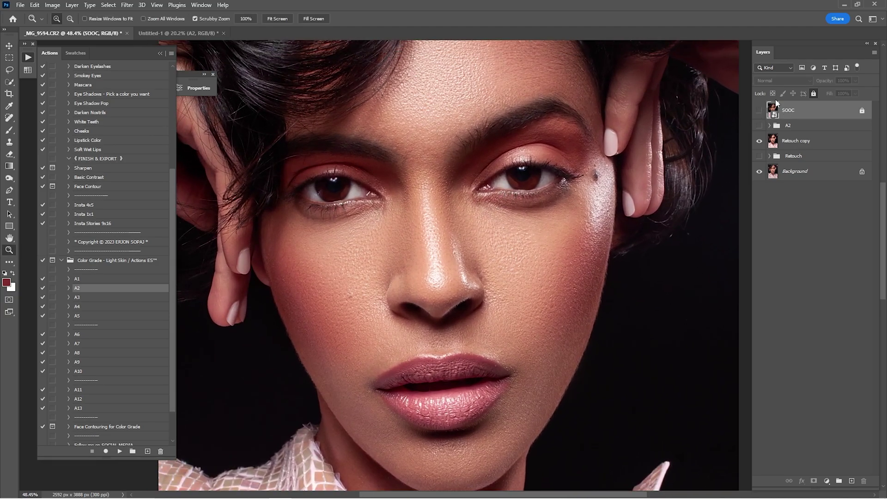
click(758, 111)
click(758, 112)
key(ctrl+0)
Show the A2 group again and toggle the SOOC layer to compare the original with the graded result, leaving SOOC hidden
click(757, 113)
click(759, 125)
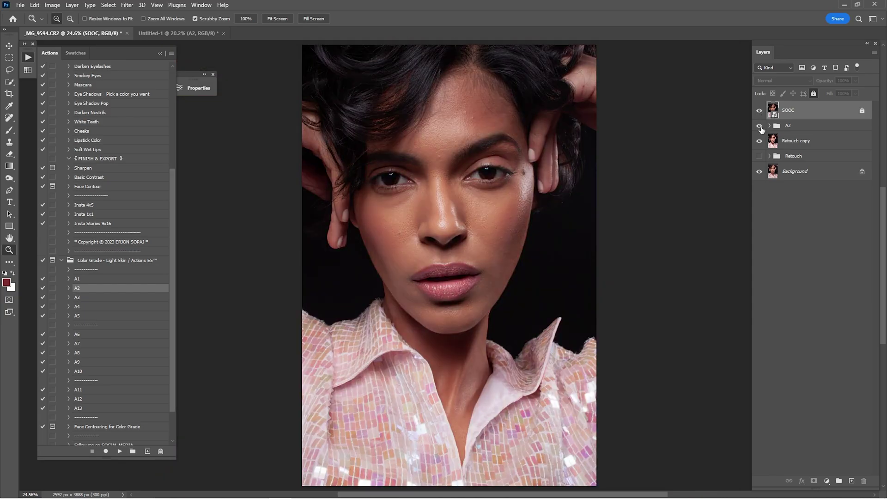
click(759, 111)
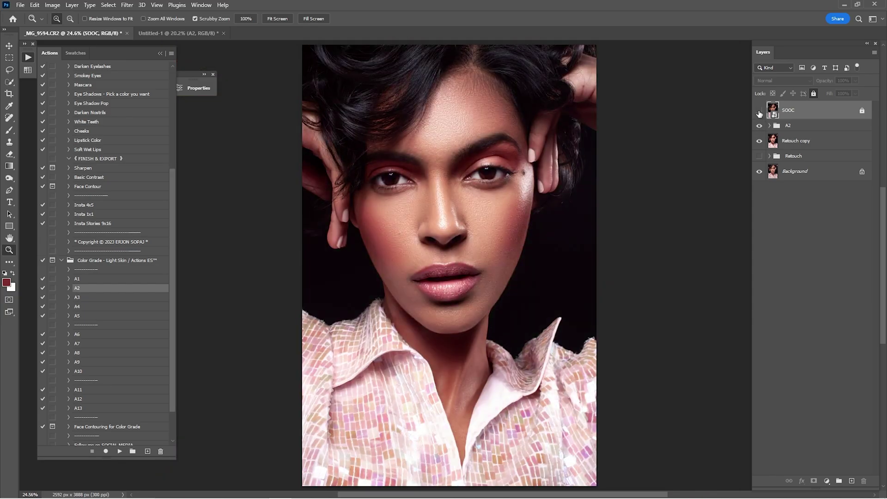
click(759, 111)
click(759, 112)
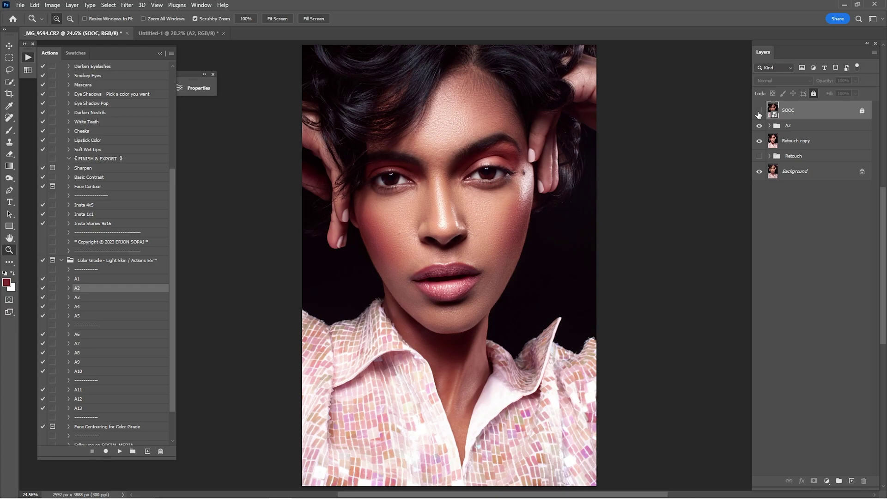